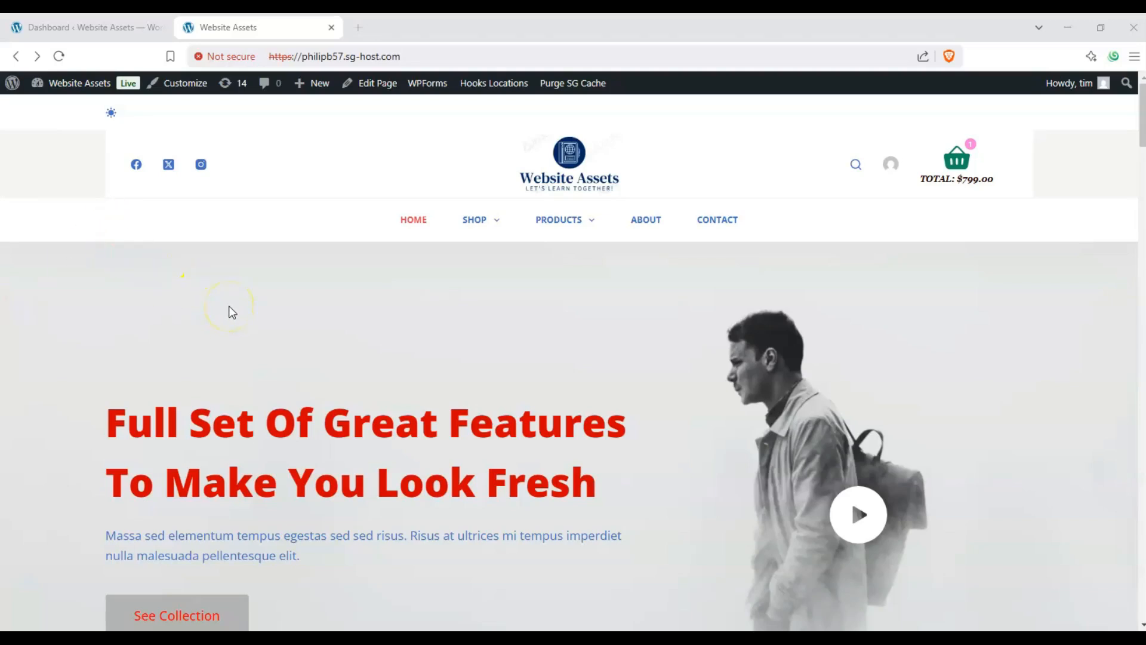
scroll(306, 276, "down", 2)
scroll(302, 277, "up", 2)
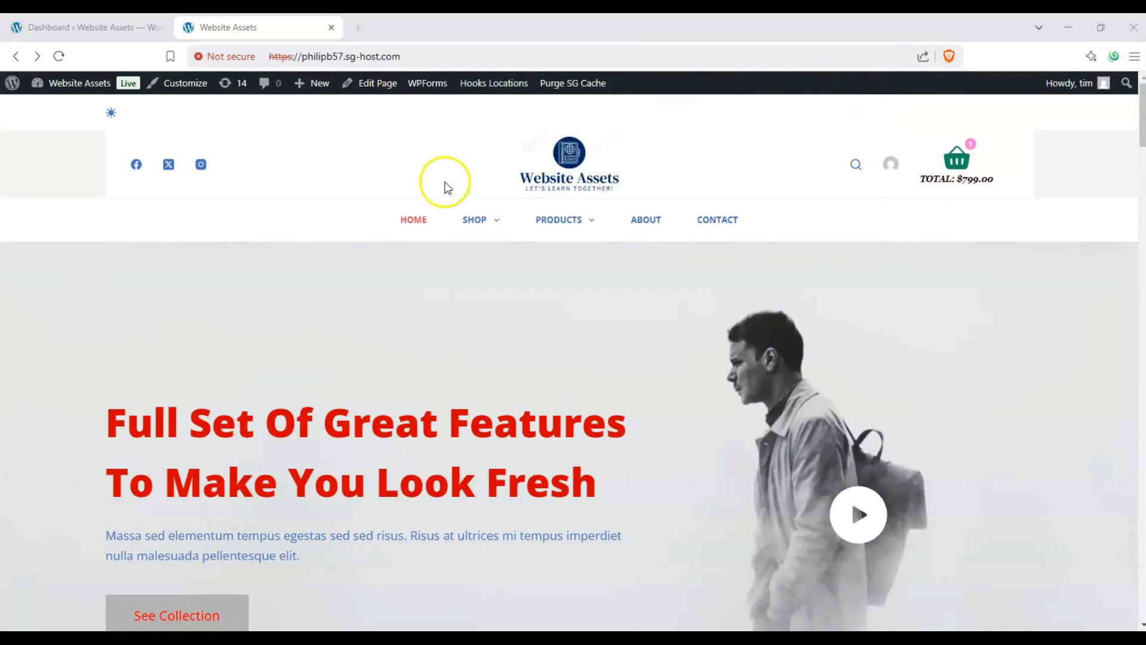
mouse_move(310, 88)
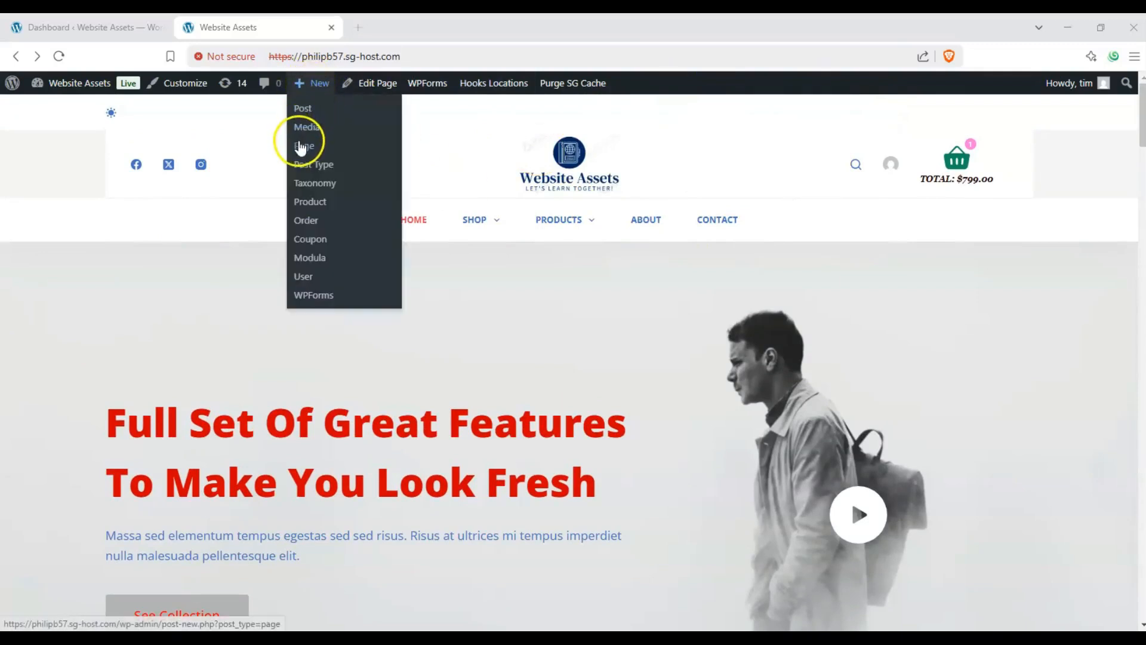
- Switch to the site's WordPress dashboard and add a new page
left_click(97, 26)
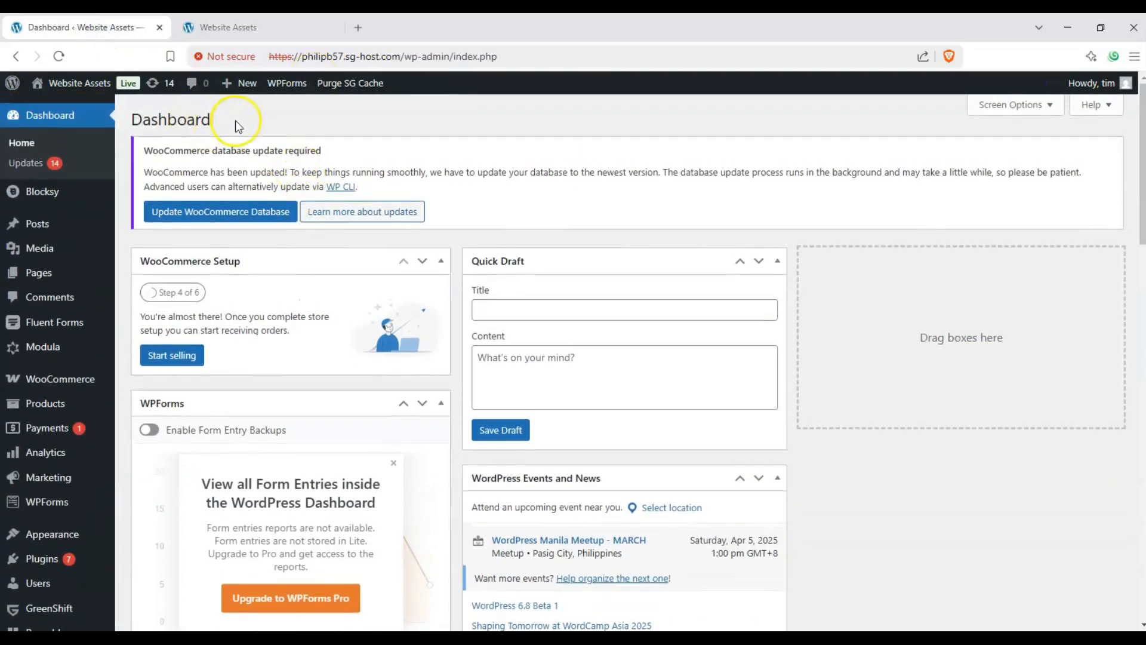
left_click_drag(238, 126, 134, 123)
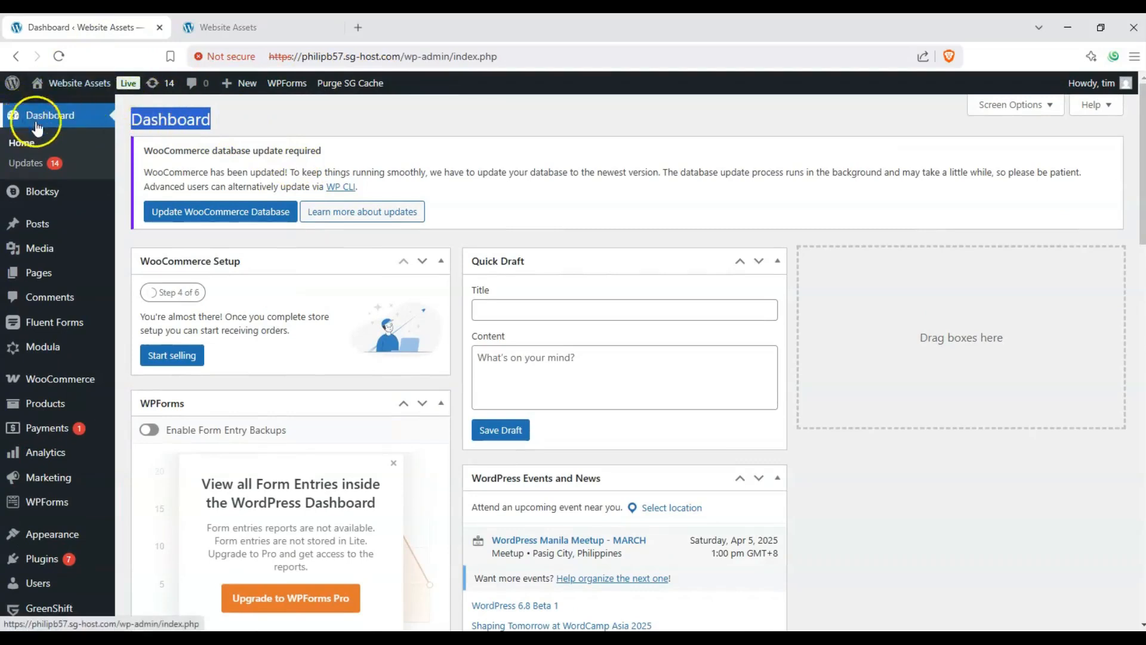
mouse_move(70, 273)
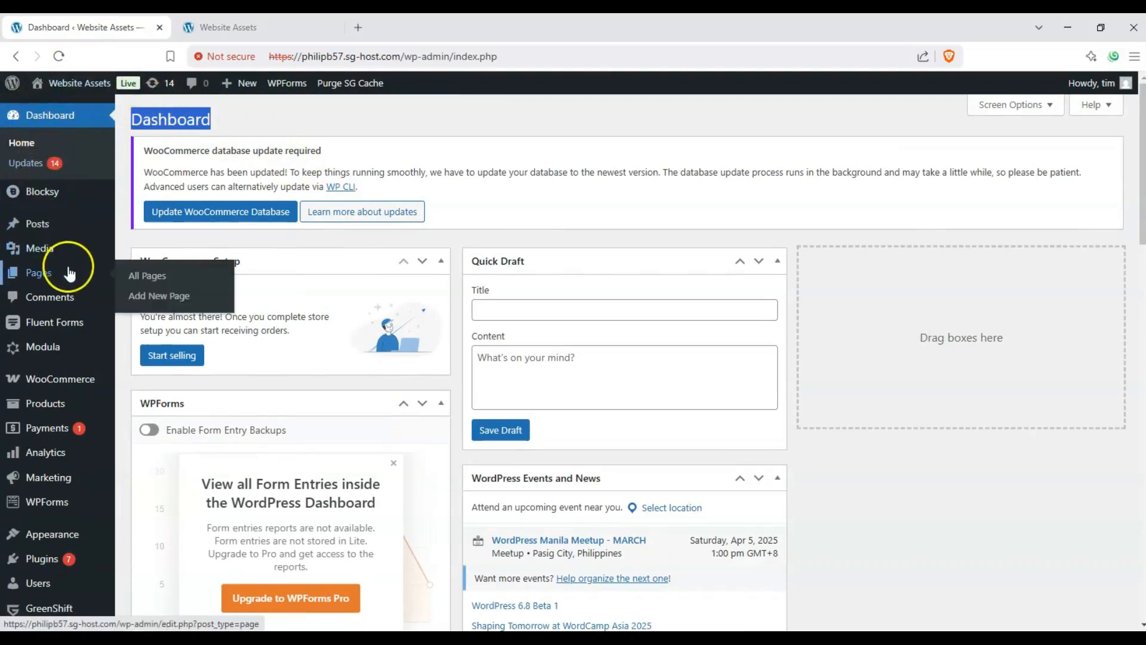
left_click(136, 295)
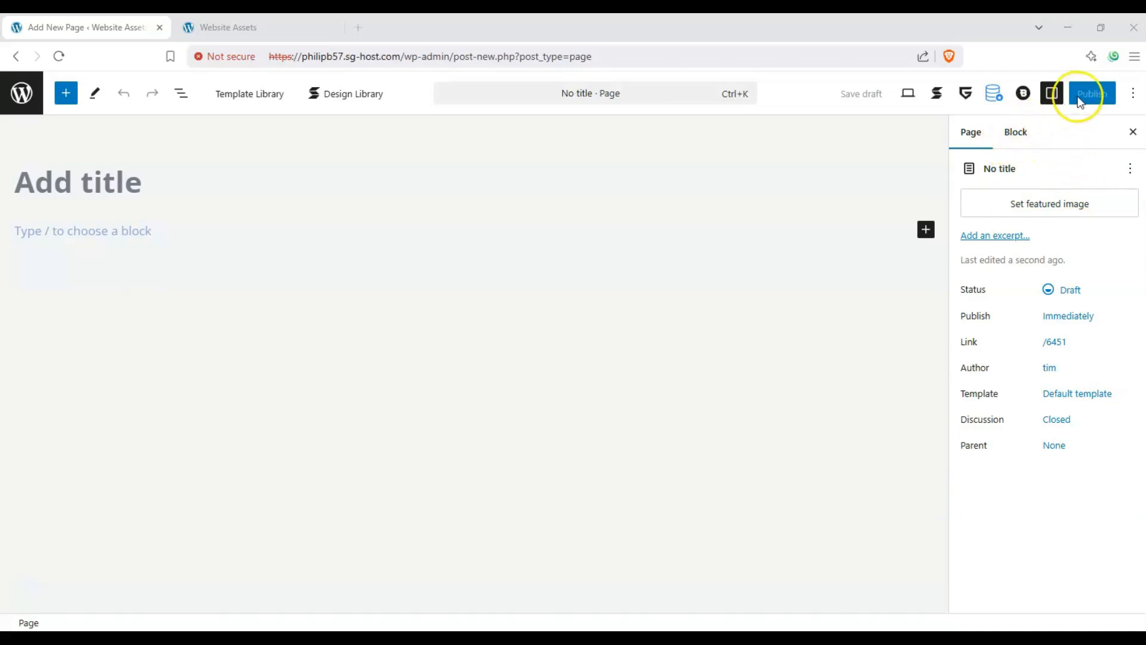
- Hide and reshow the editor's settings sidebar, and display its block settings
left_click(1053, 94)
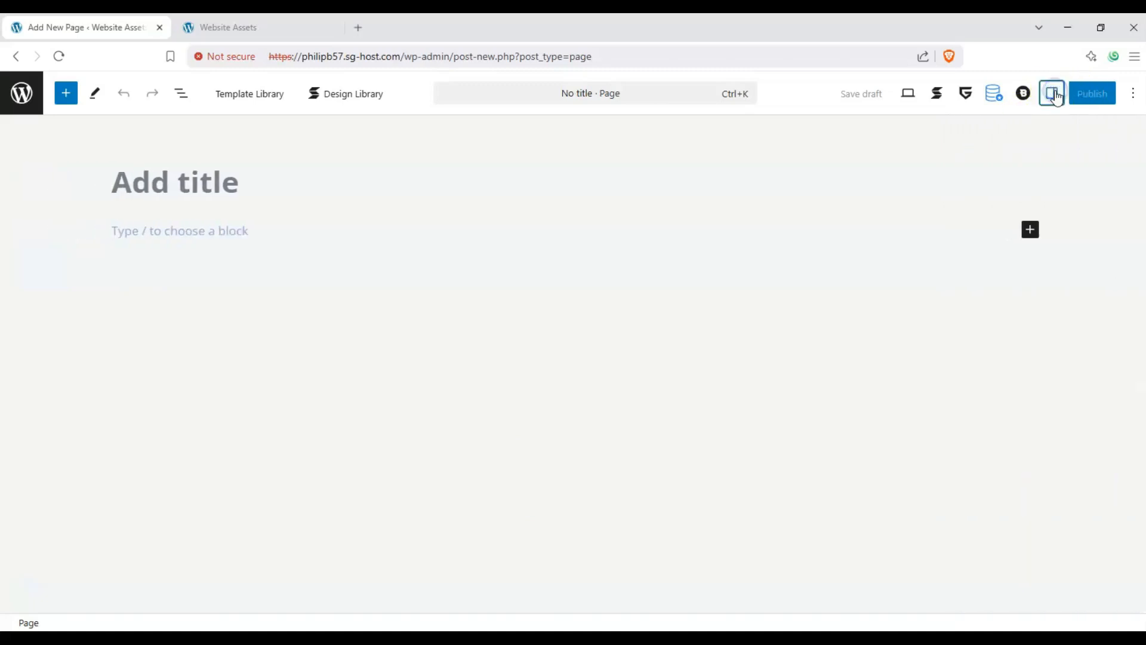
left_click(1052, 93)
left_click(1019, 130)
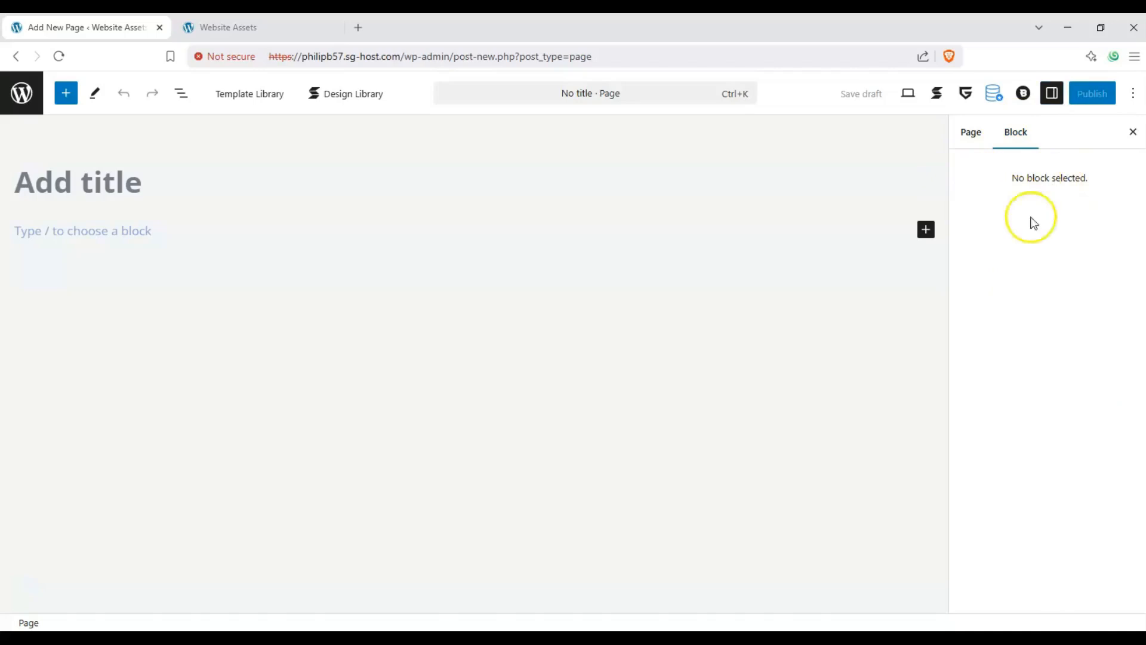
- Title the new page "Stackable Feature Grid test"
left_click(146, 185)
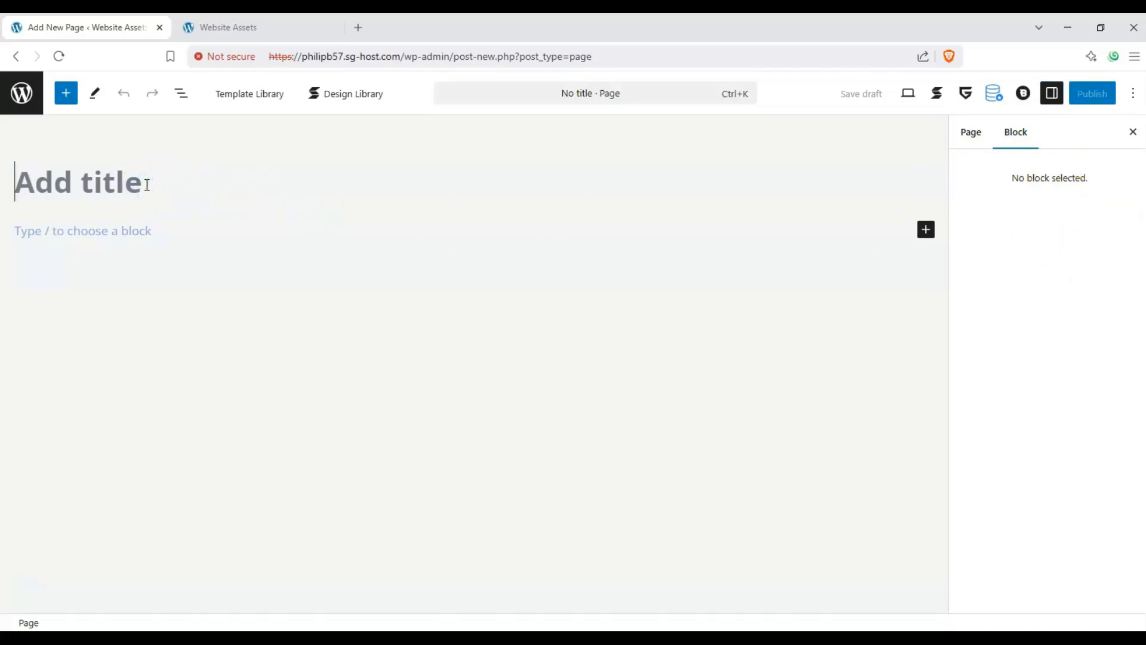
type("Sta")
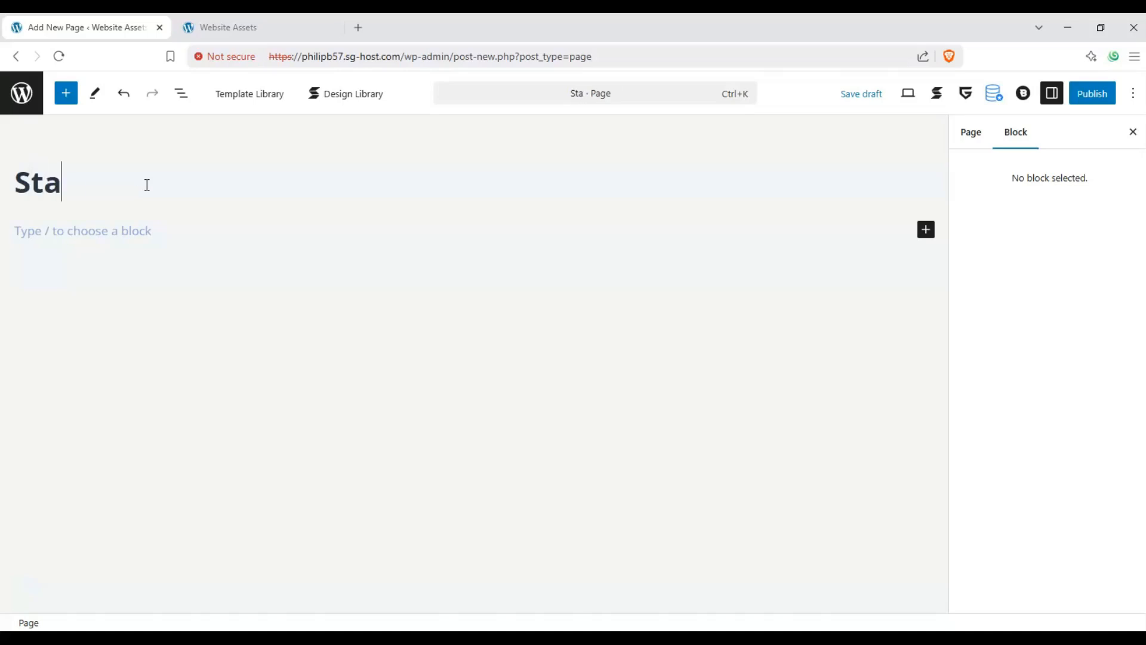
type("ckable F")
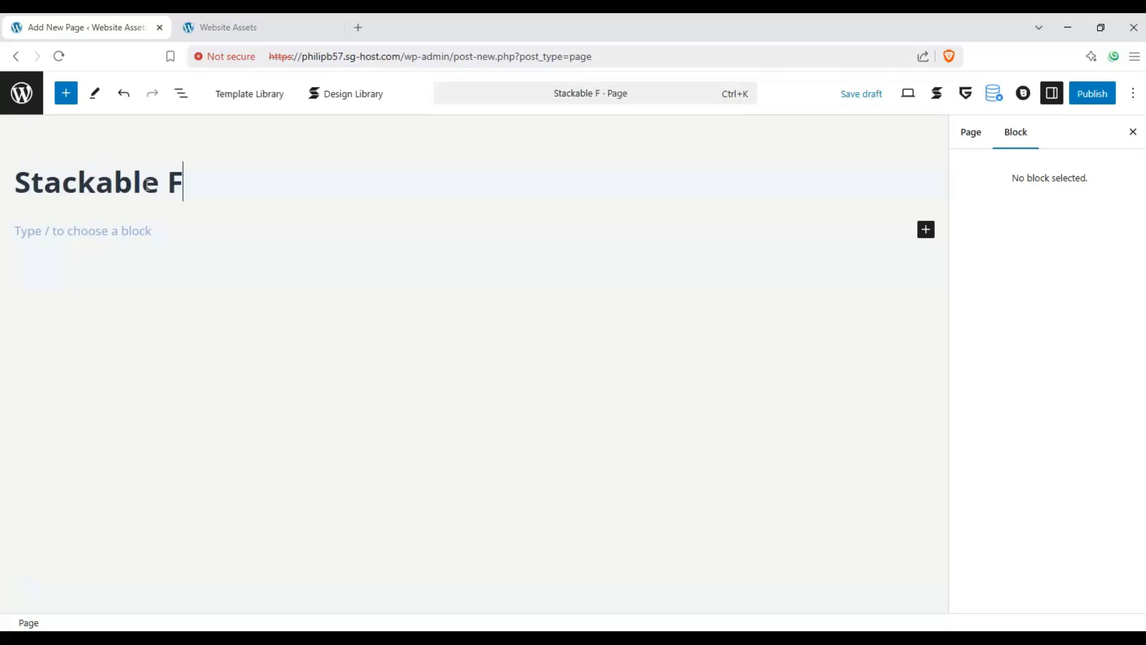
type("eature grid te")
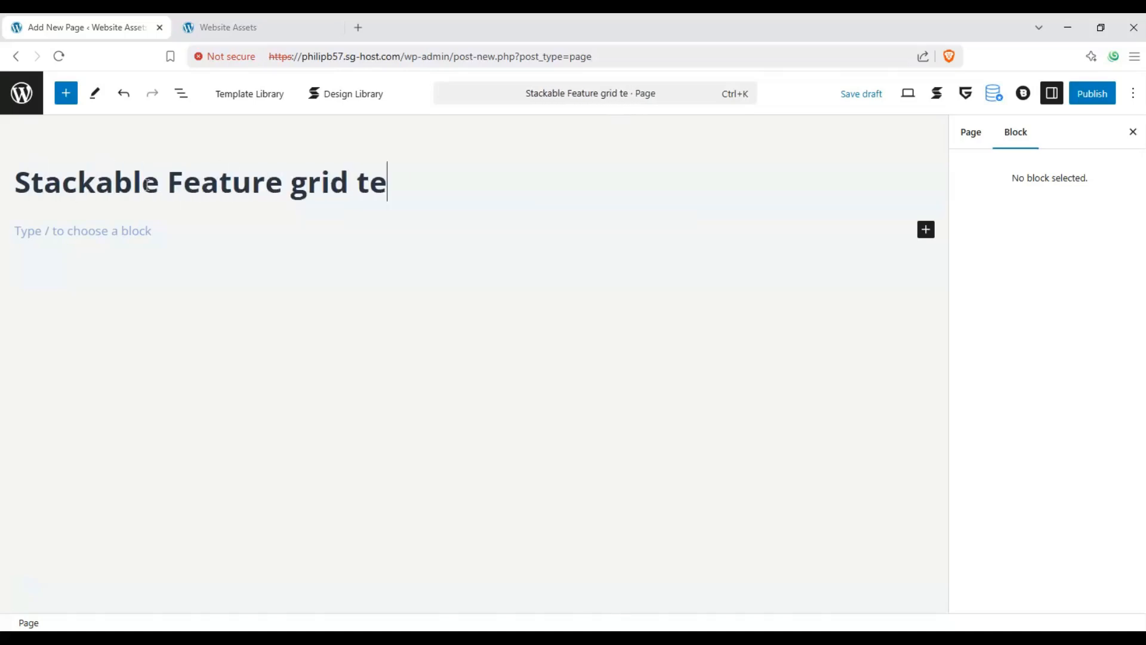
type("st")
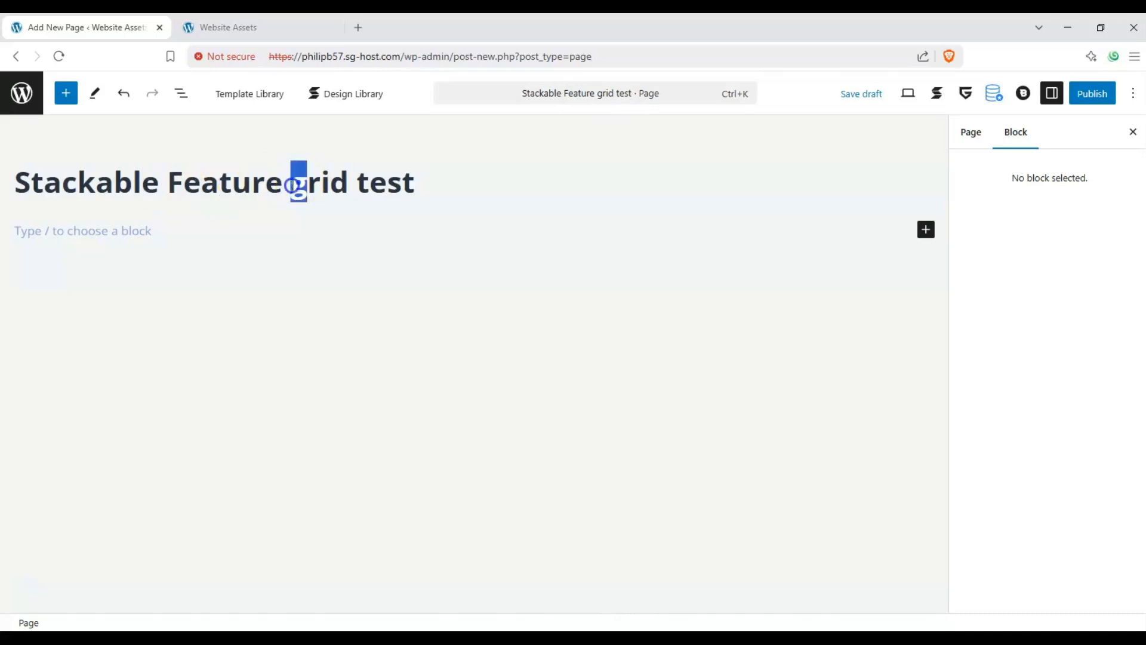
type("G")
- Insert a Stackable Feature Grid block below the page title and start it with the Default variation
left_click(302, 284)
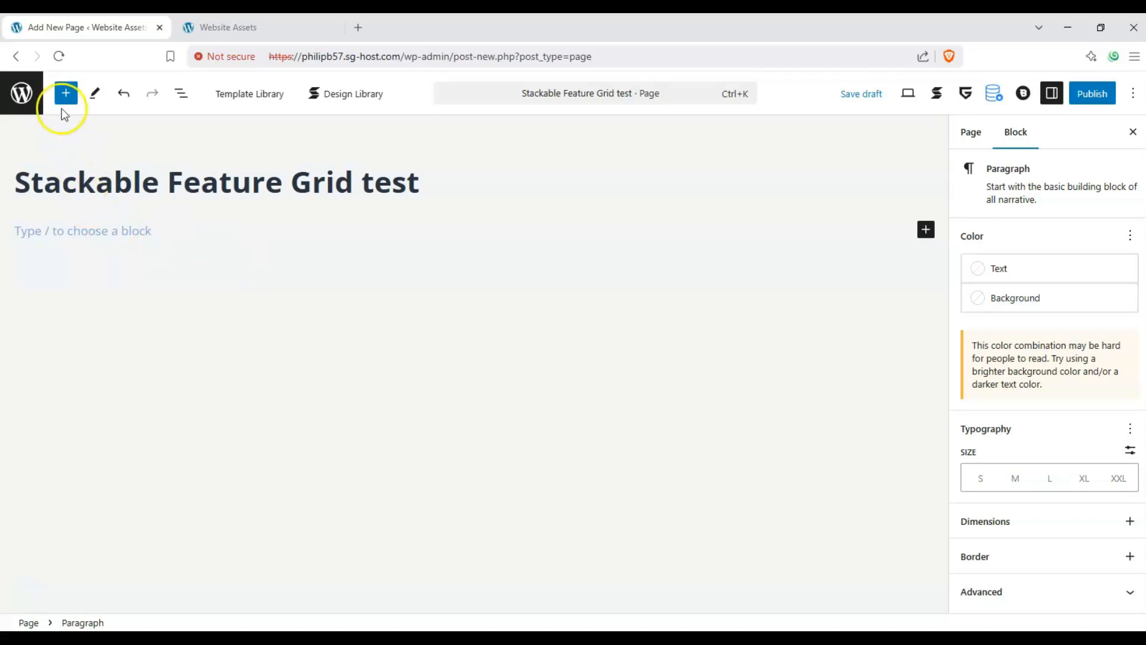
left_click(69, 99)
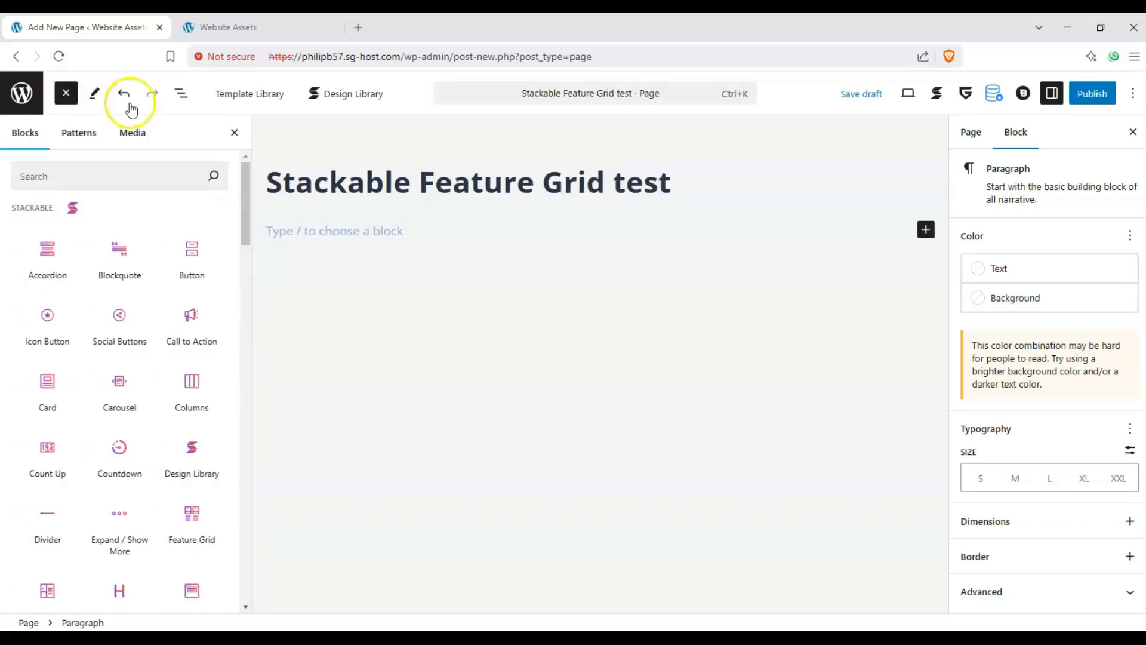
mouse_move(244, 174)
left_mouse_down()
mouse_move(245, 213)
mouse_move(247, 172)
left_mouse_up()
left_click(81, 180)
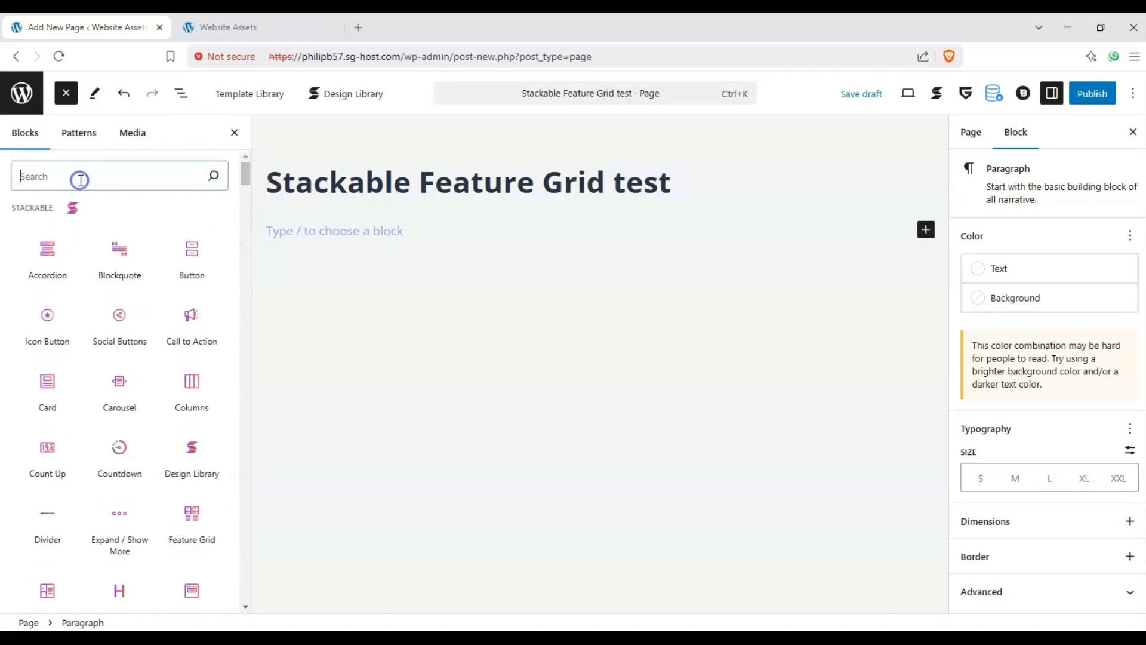
left_click(24, 208)
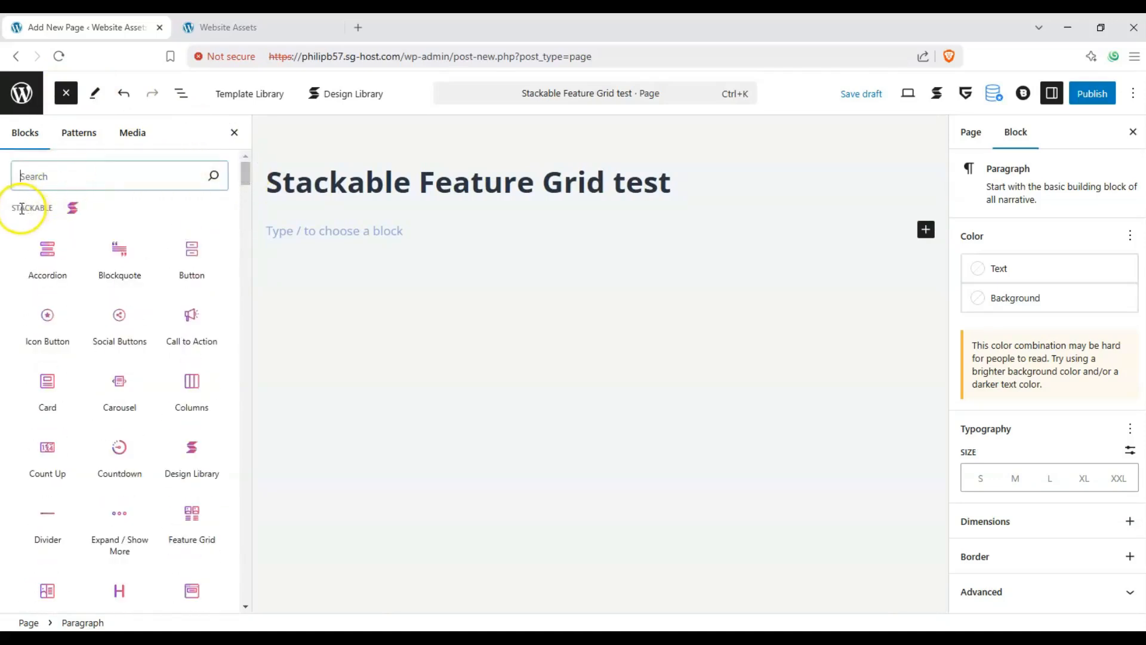
left_click_drag(14, 209, 46, 207)
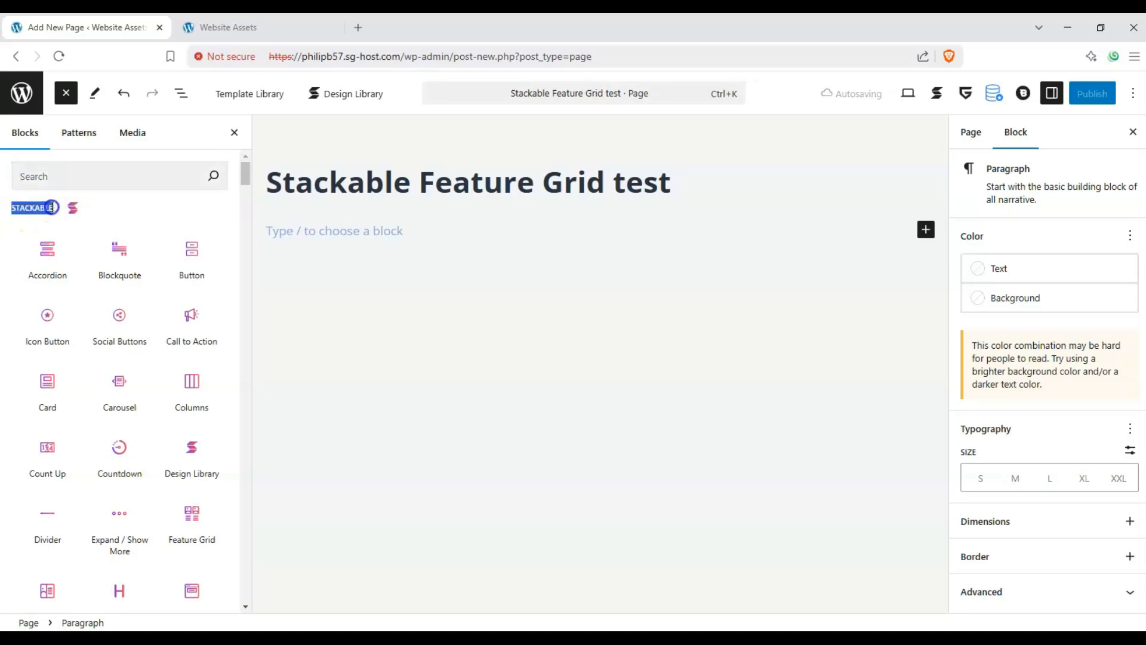
left_click_drag(245, 174, 246, 181)
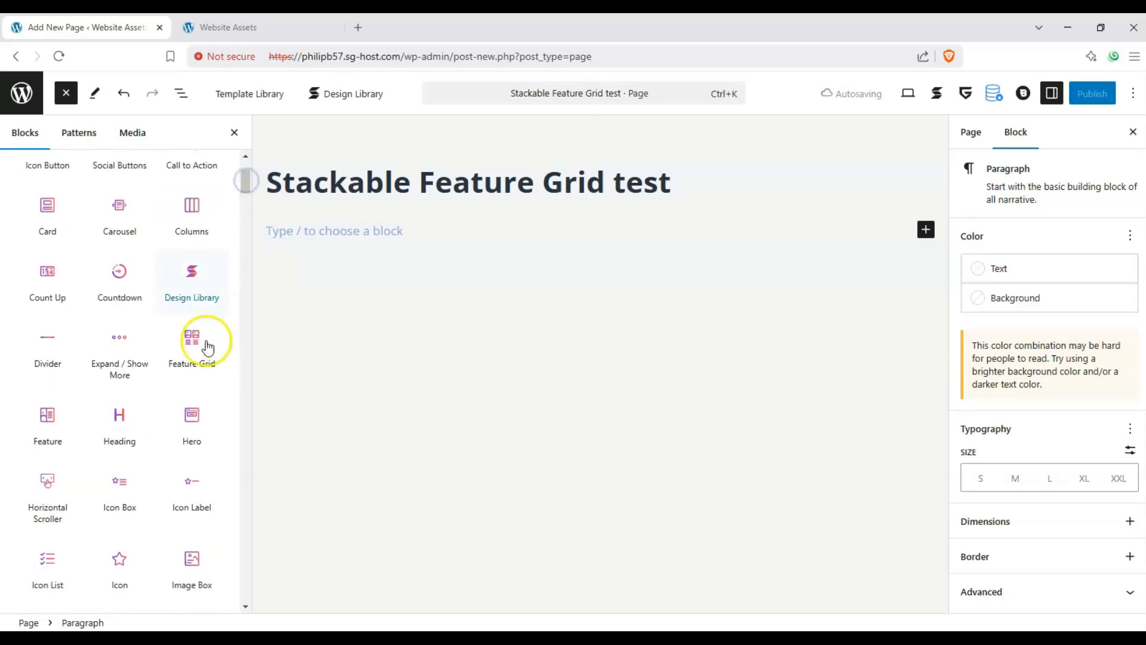
mouse_move(202, 339)
left_click_drag(202, 339, 349, 232)
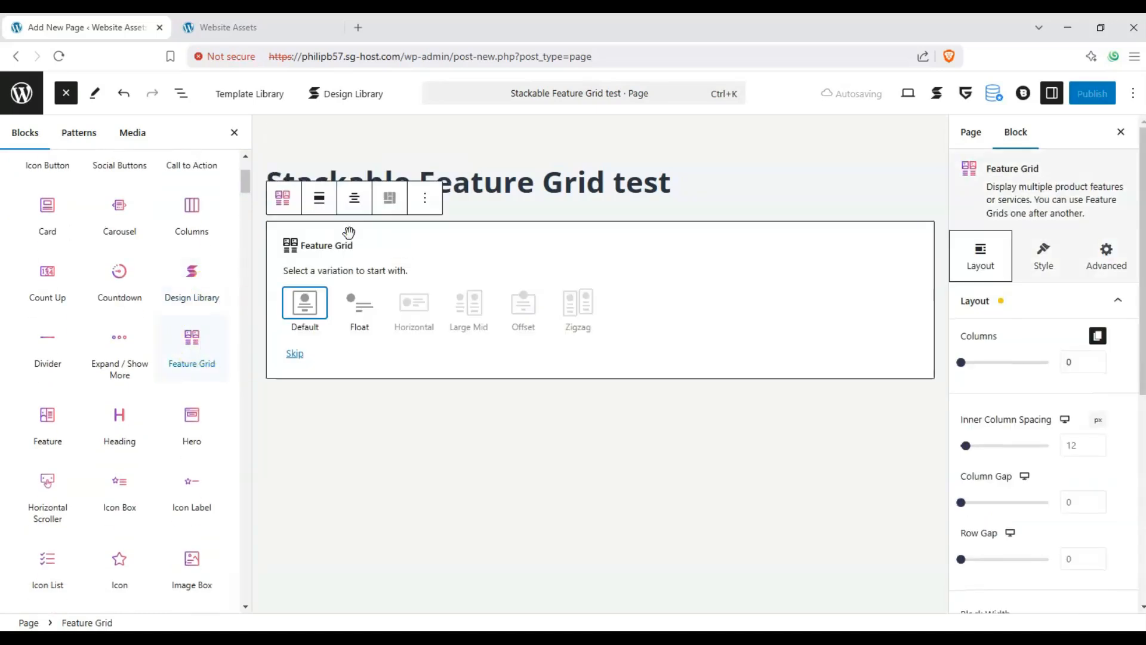
left_click(69, 94)
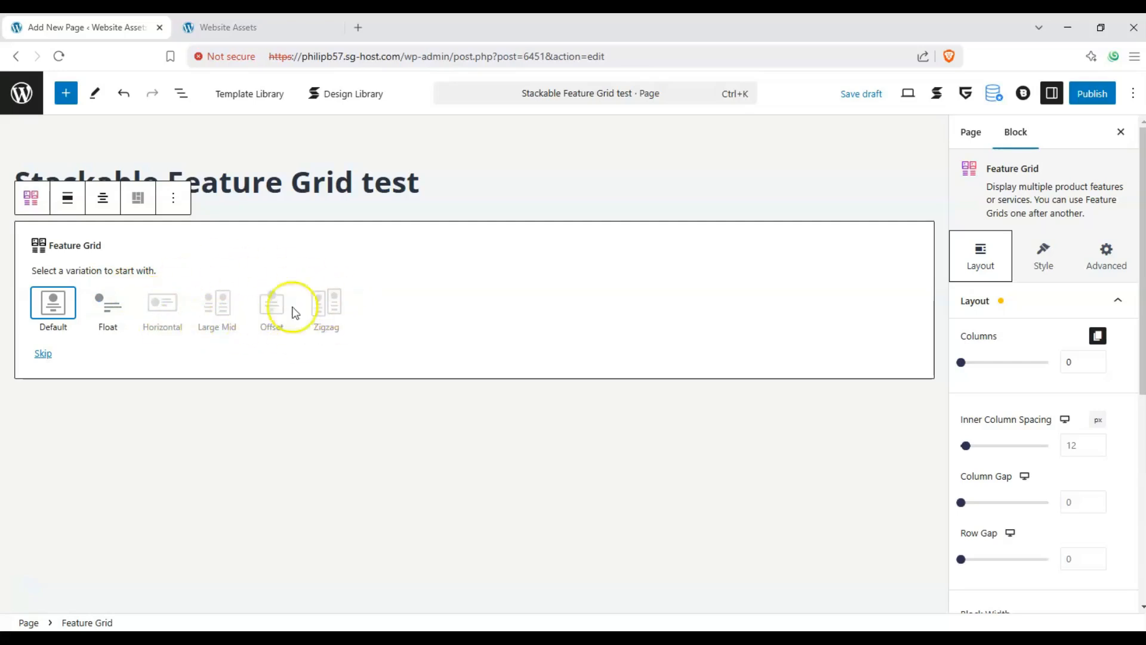
left_click(53, 308)
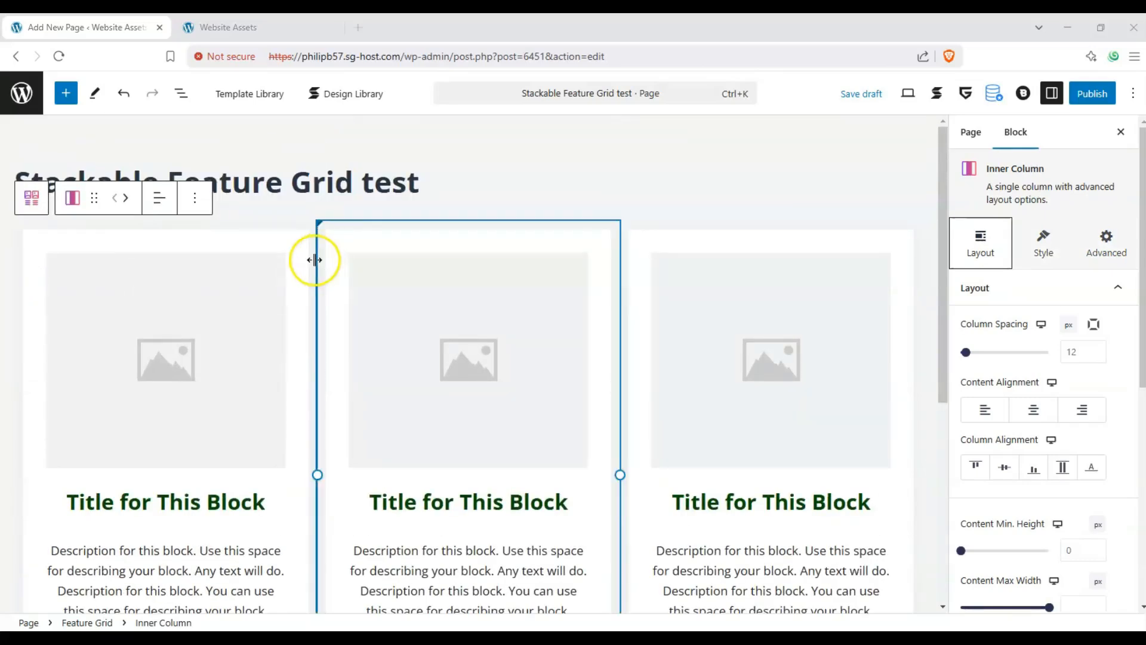
- Look over the grid's columns and select the parent Feature Grid block to show its layout settings
scroll(313, 259, "down", 1)
scroll(313, 260, "up", 1)
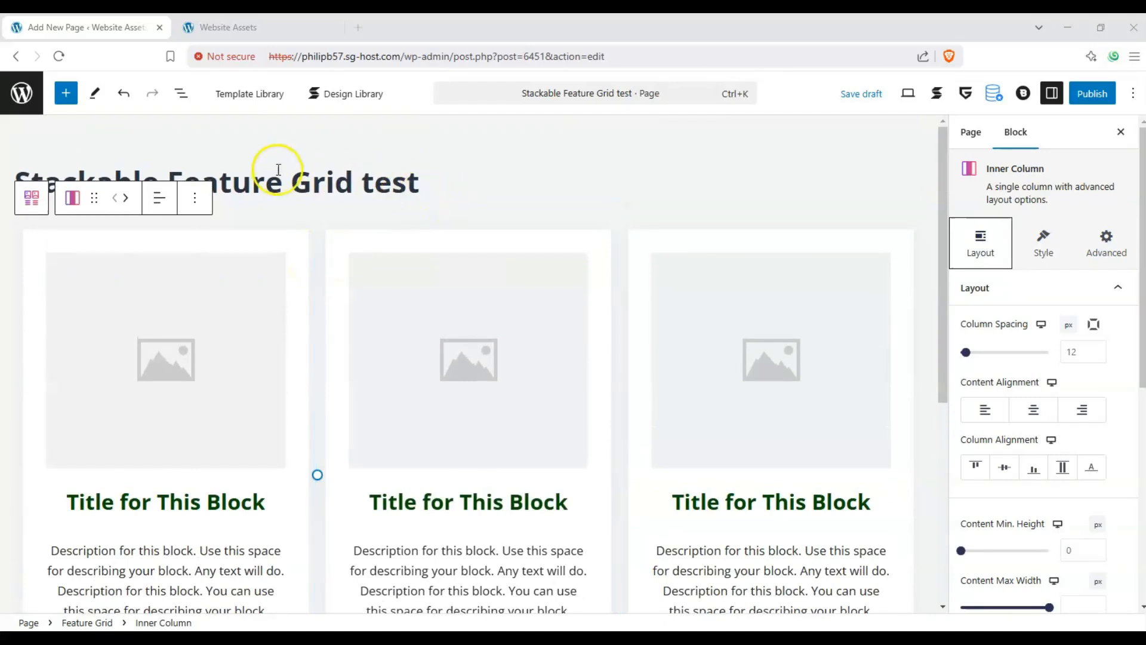
scroll(276, 172, "down", 5)
scroll(230, 425, "up", 2)
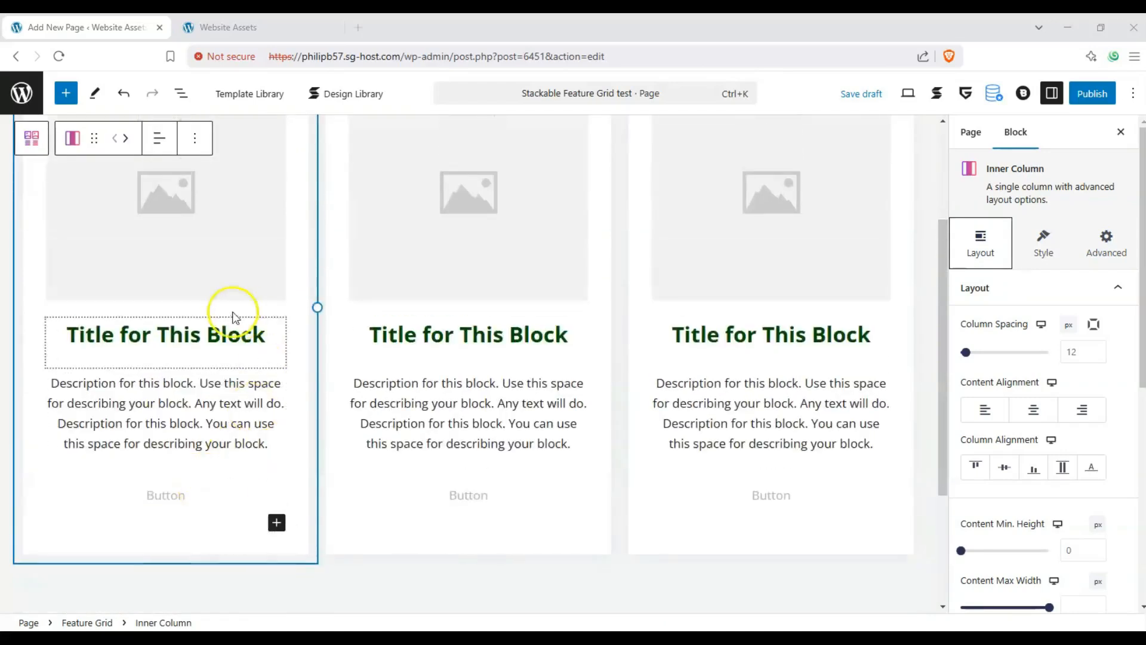
scroll(233, 316, "up", 4)
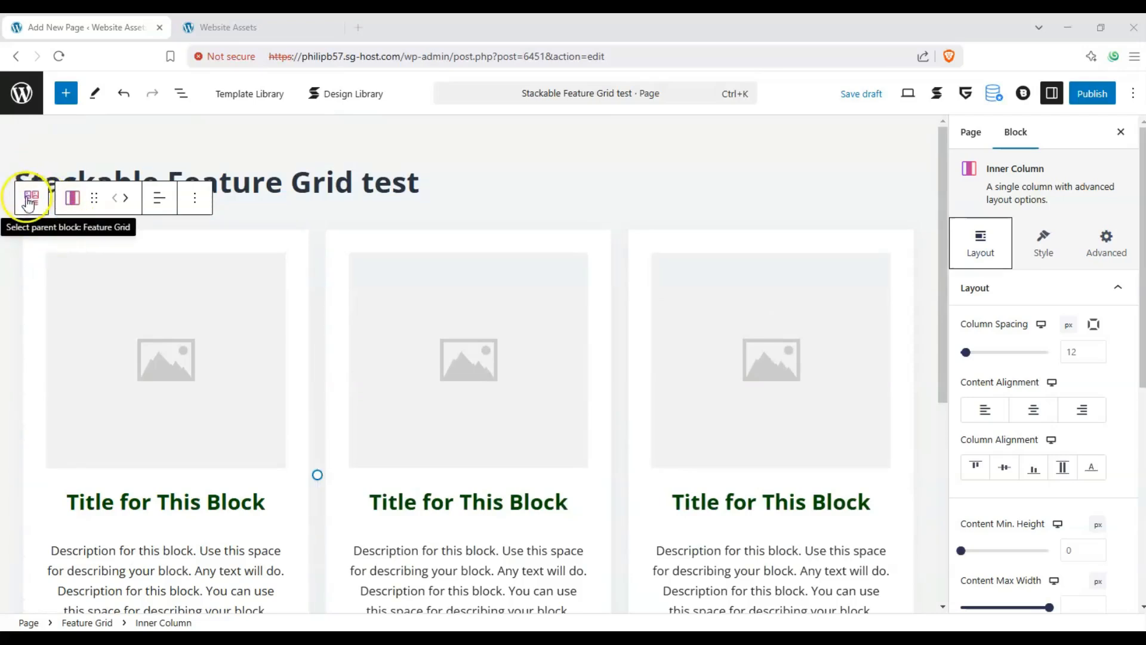
left_click(33, 197)
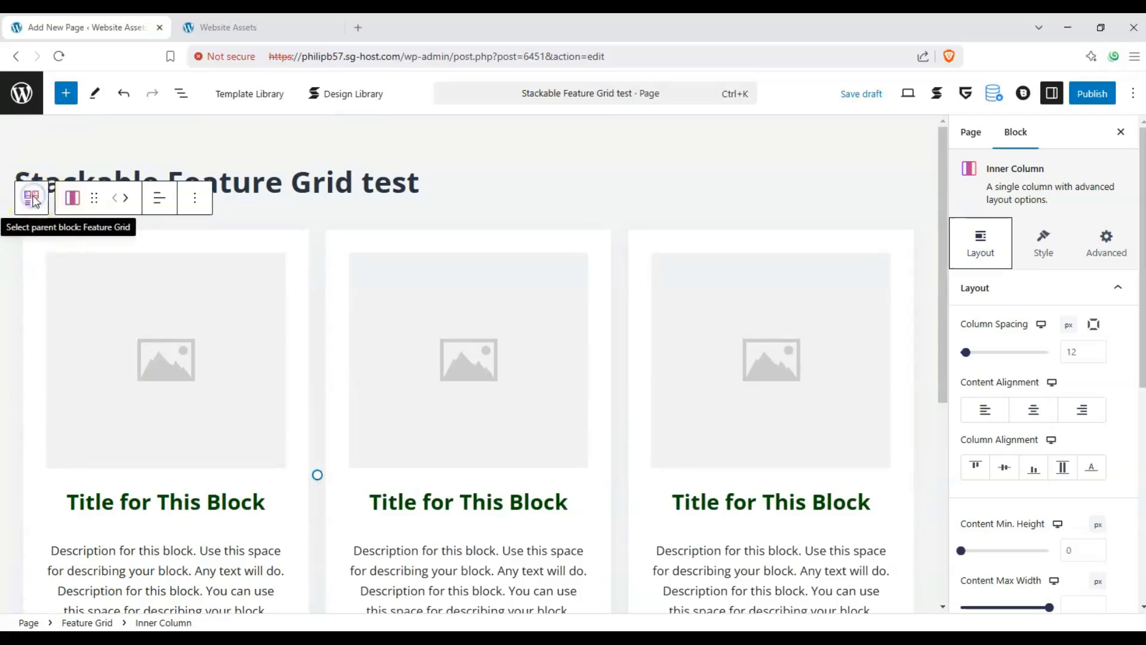
left_click(32, 199)
scroll(36, 203, "up", 2)
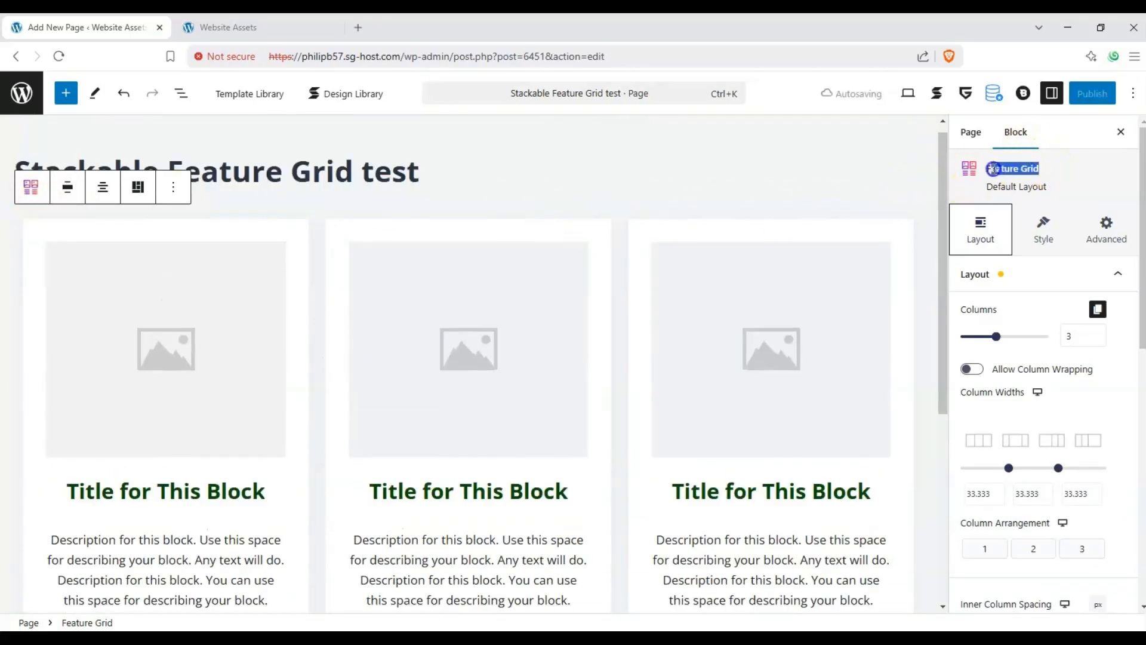
left_click(988, 170)
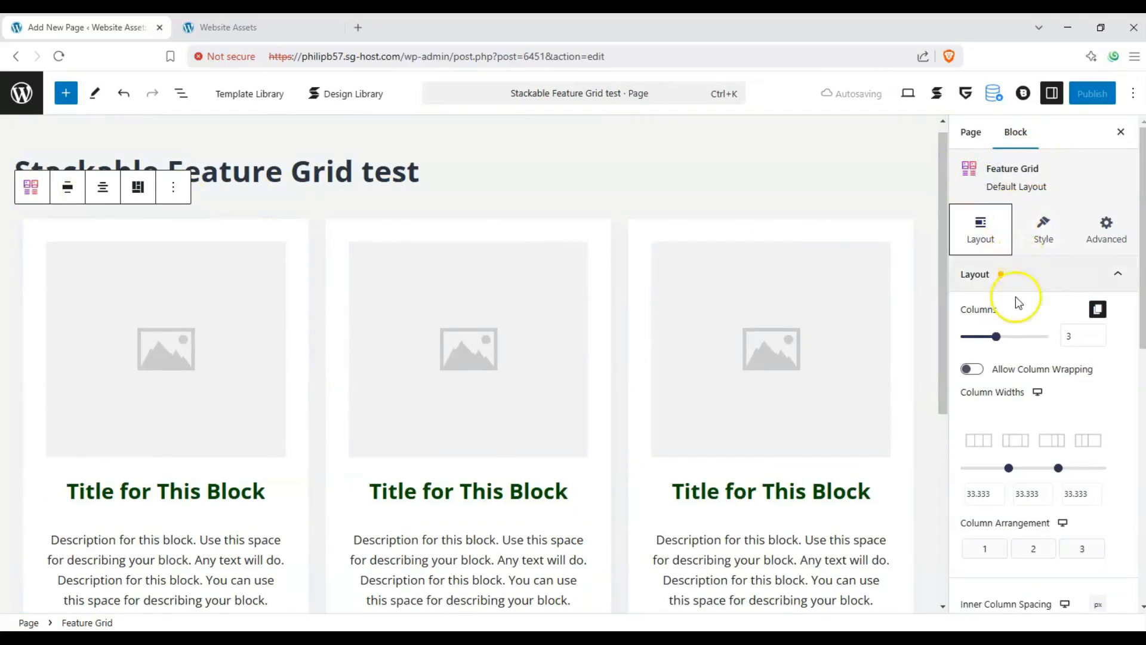
- Turn off cloning of the last column and set the Feature Grid to 6 columns
scroll(1005, 313, "down", 1)
mouse_move(1003, 316)
left_mouse_down()
mouse_move(1033, 313)
mouse_move(996, 314)
left_mouse_up()
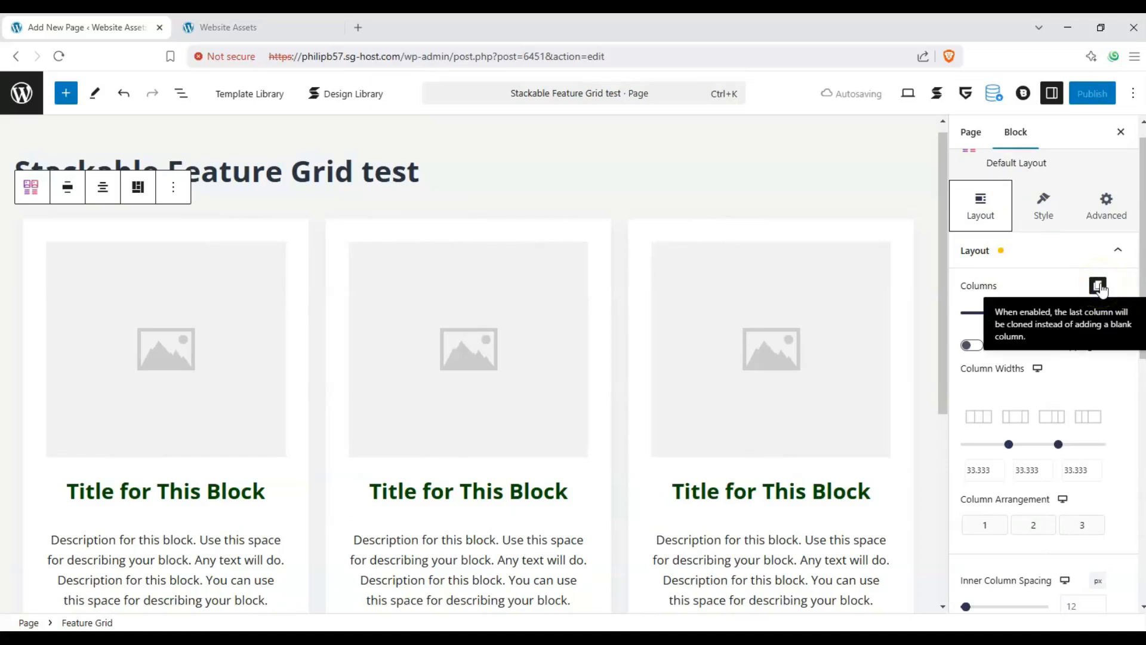
left_click(1005, 320)
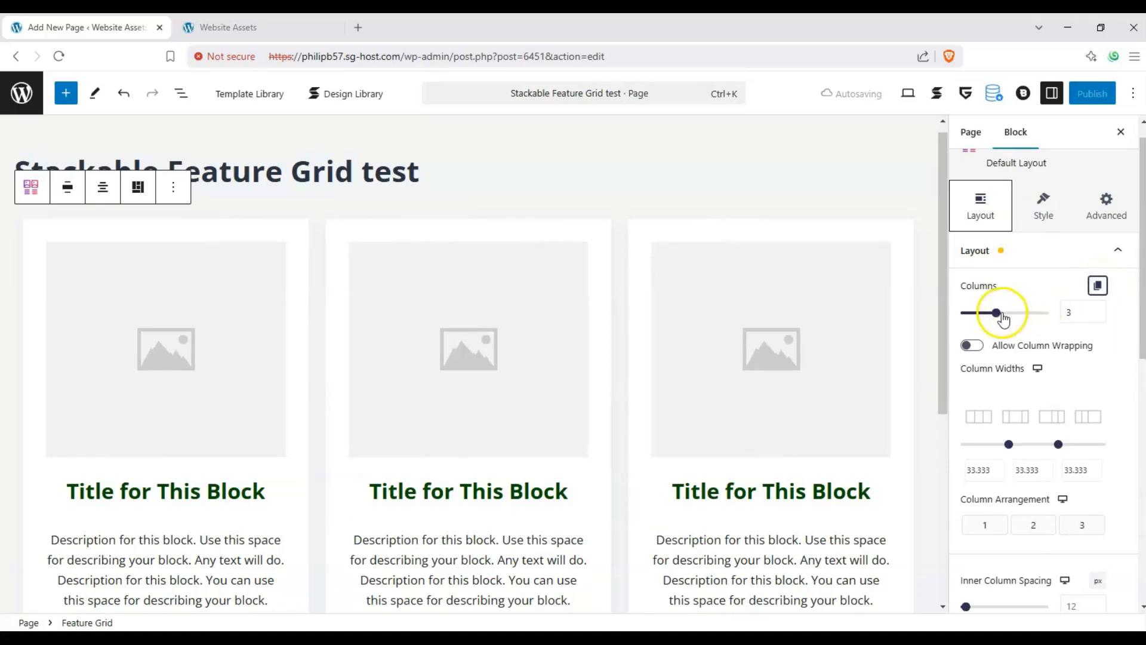
left_click_drag(1003, 319, 1049, 312)
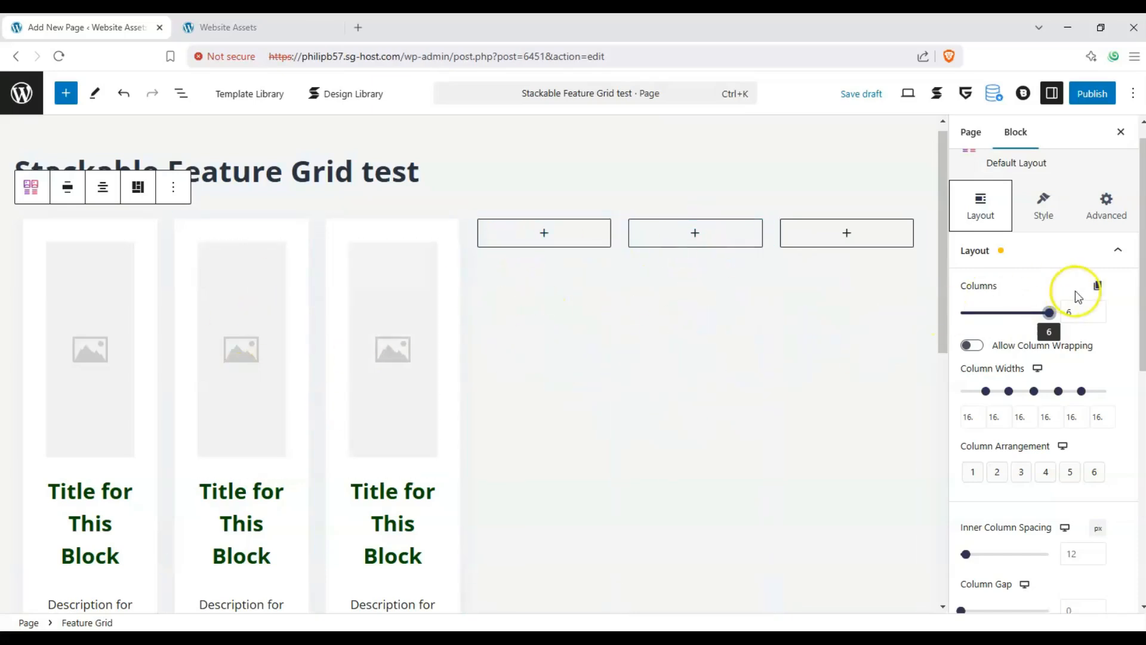
- Turn column cloning back on, try the Feature Grid with 6 cloned columns, and set it back to 3 columns
mouse_move(1049, 313)
left_mouse_down()
mouse_move(997, 316)
mouse_move(1049, 316)
left_mouse_up()
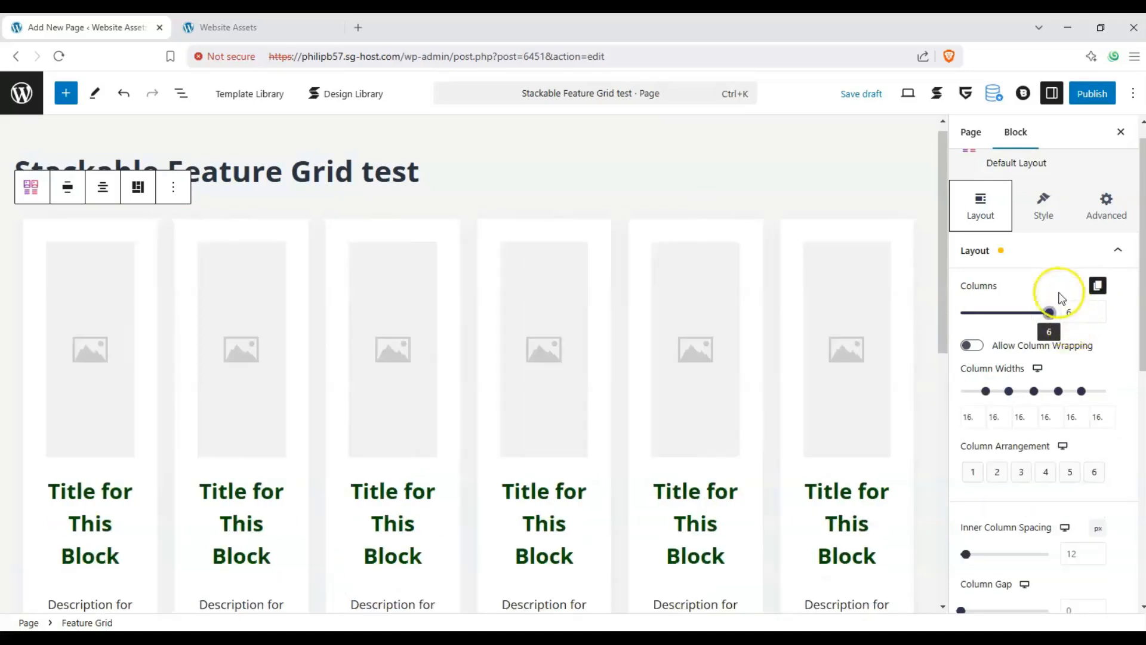
left_click_drag(1029, 316, 999, 312)
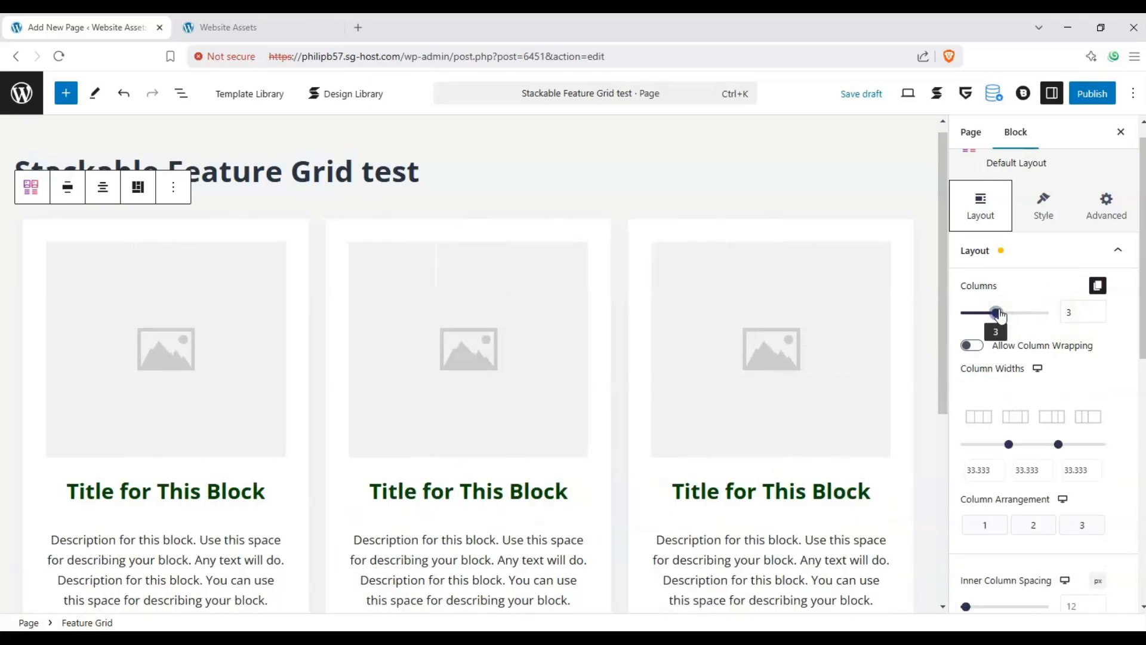
scroll(979, 292, "down", 1)
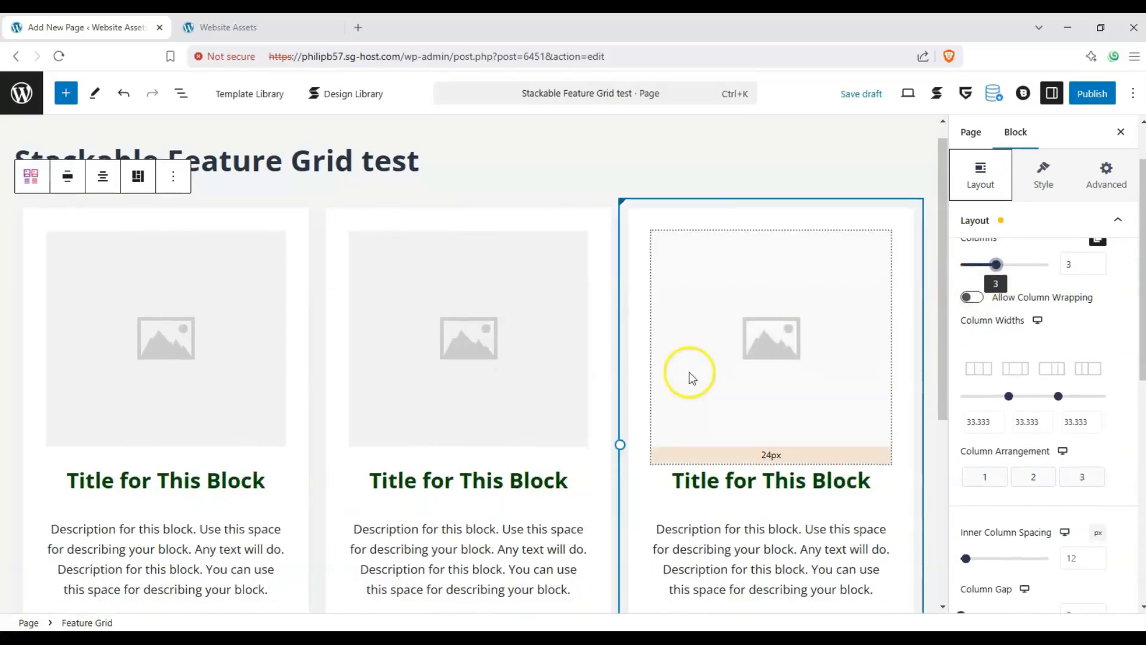
scroll(379, 366, "down", 1)
scroll(197, 327, "up", 1)
scroll(90, 340, "down", 2)
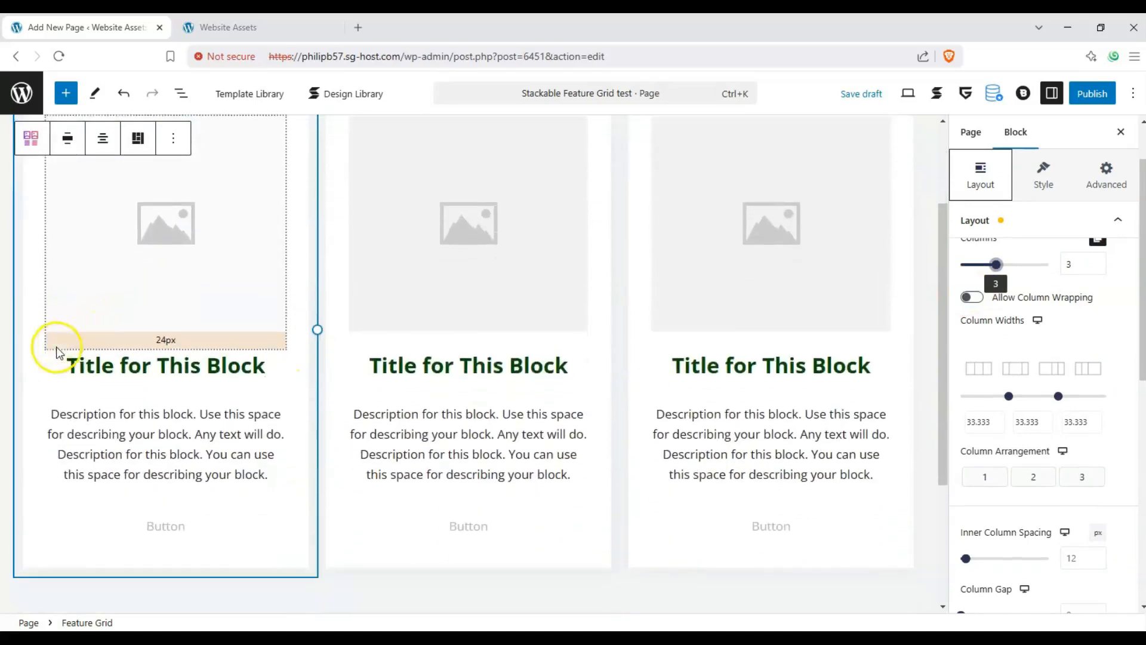
- Allow column wrapping in the Feature Grid, and set custom widths for all columns, with 48% for column 1 and 27% for column 2
scroll(65, 351, "up", 2)
scroll(978, 329, "up", 1)
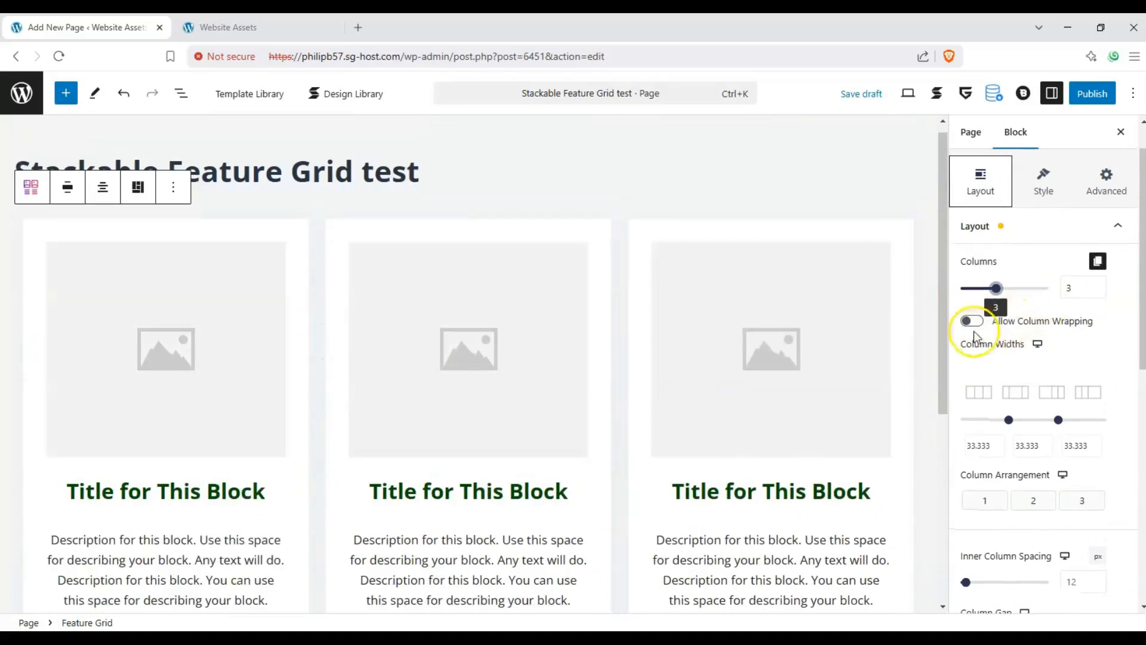
left_click(972, 322)
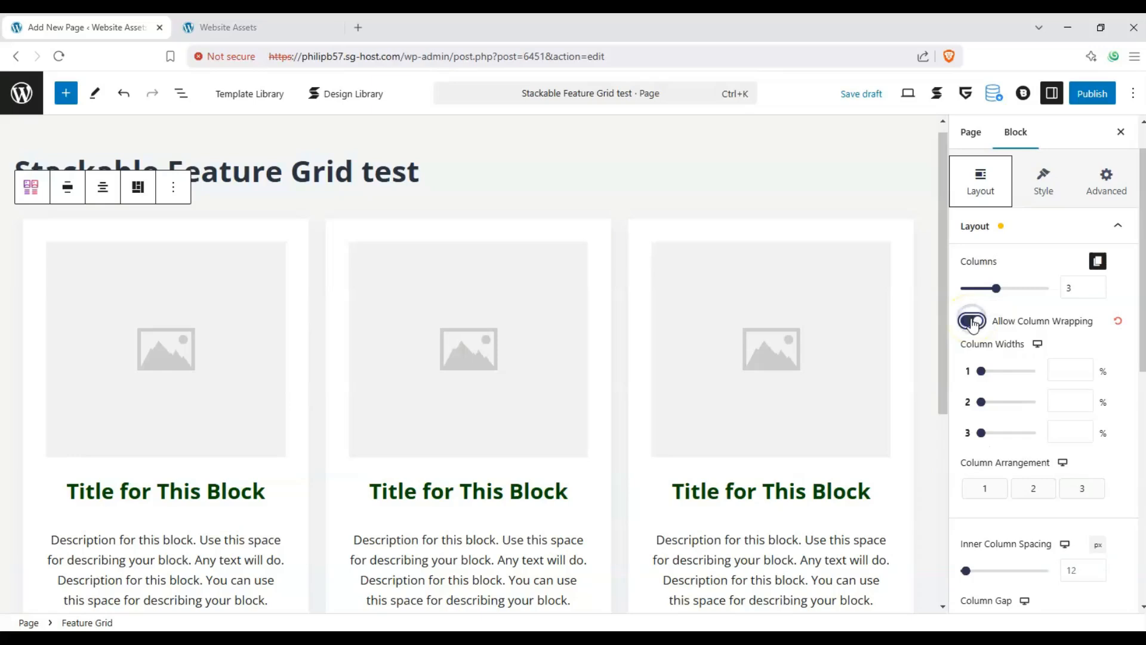
left_click_drag(982, 371, 1008, 373)
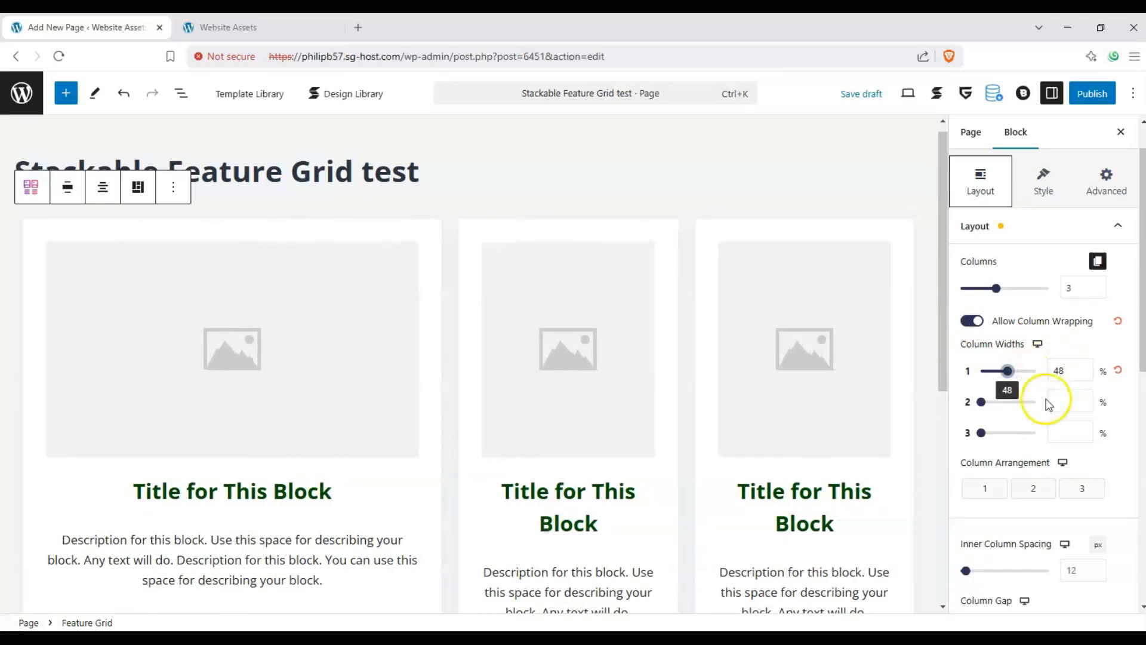
left_click_drag(981, 402, 993, 399)
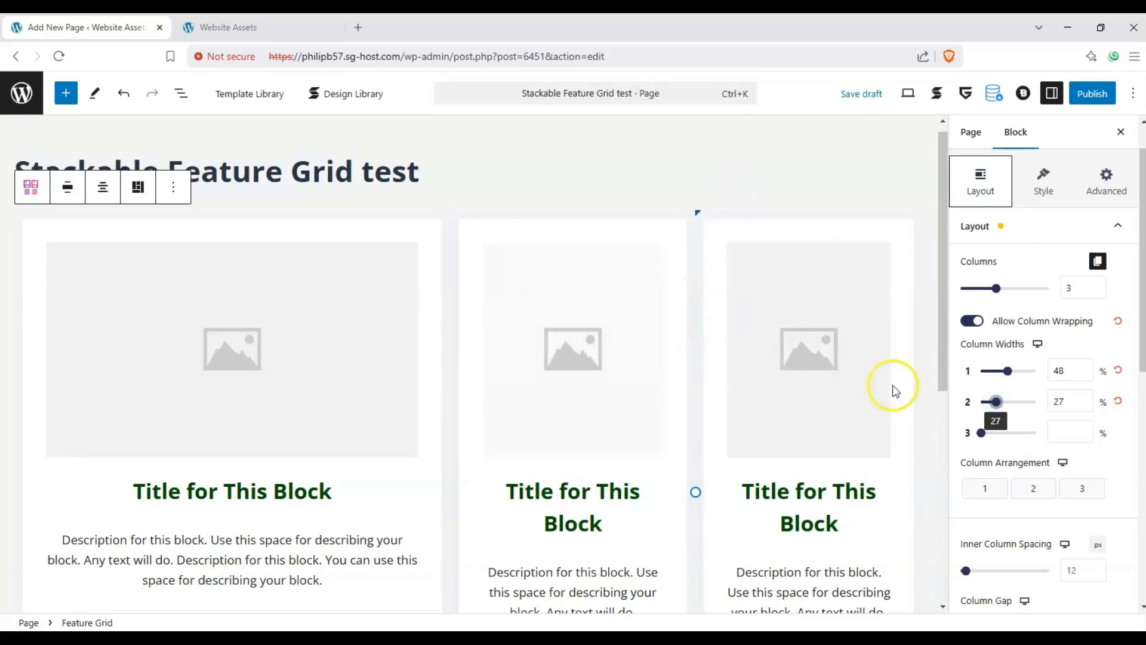
left_click_drag(979, 440, 993, 435)
- Move the third column to first place, and set inner column spacing to 15 px with column and row gaps of 0
left_click_drag(1077, 488, 961, 484)
scroll(986, 426, "down", 1)
scroll(981, 494, "down", 1)
mouse_move(961, 540)
left_mouse_down()
mouse_move(1000, 542)
mouse_move(962, 540)
left_mouse_up()
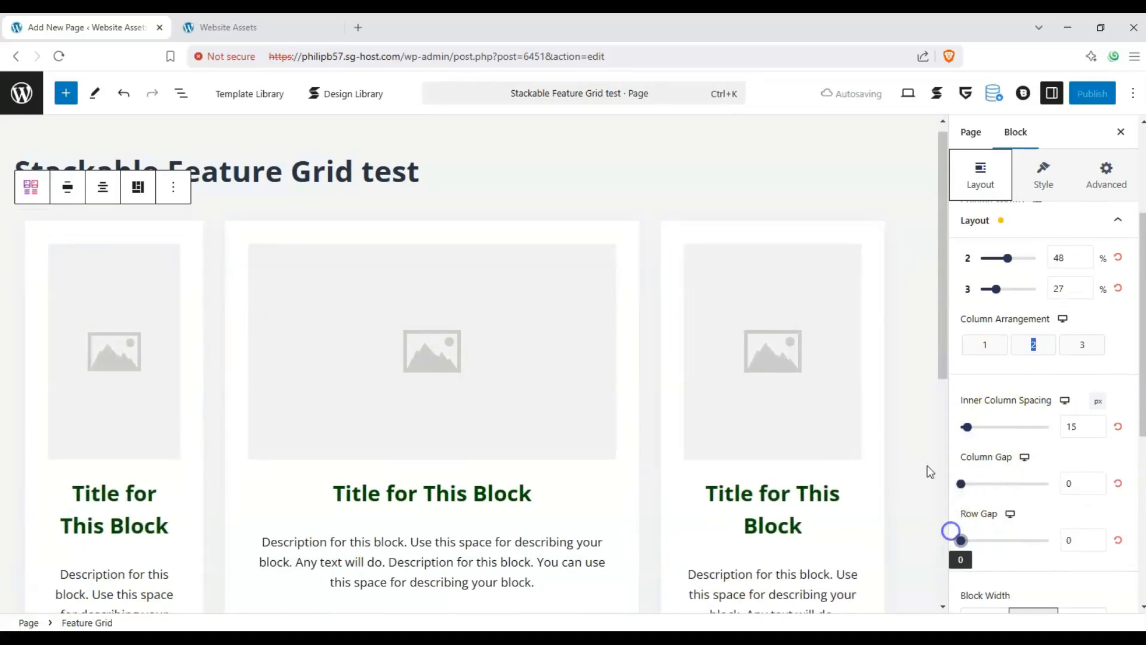
- Set both the block width and the content width of the Feature Grid to full width
scroll(704, 358, "down", 4)
scroll(815, 363, "up", 3)
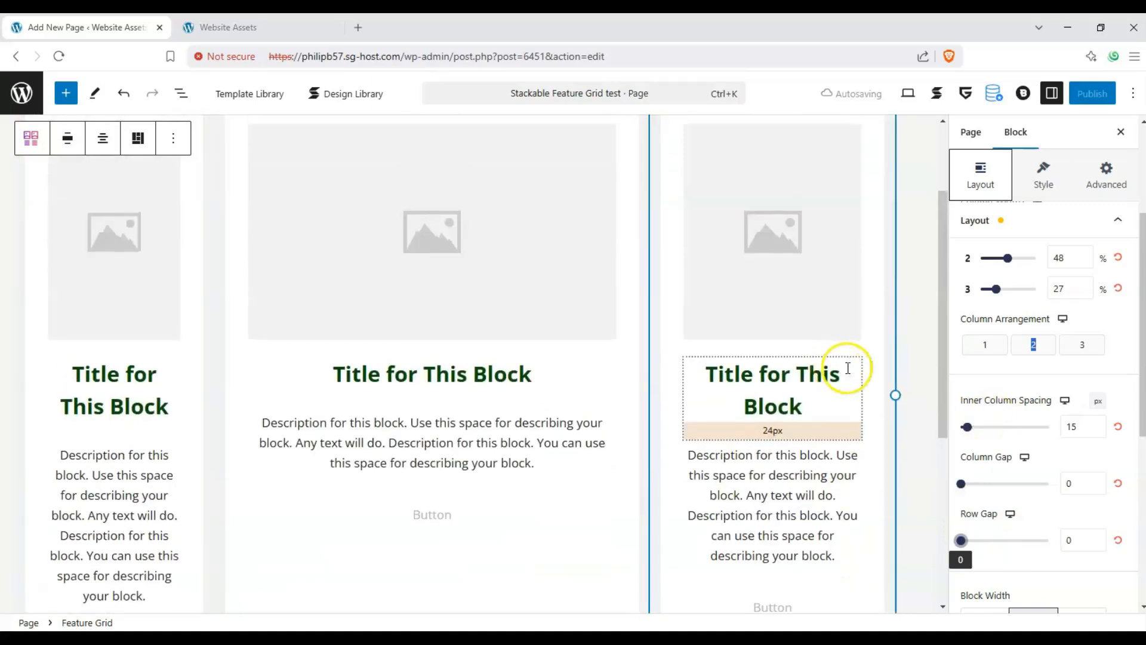
scroll(992, 385, "down", 3)
left_click(1081, 429)
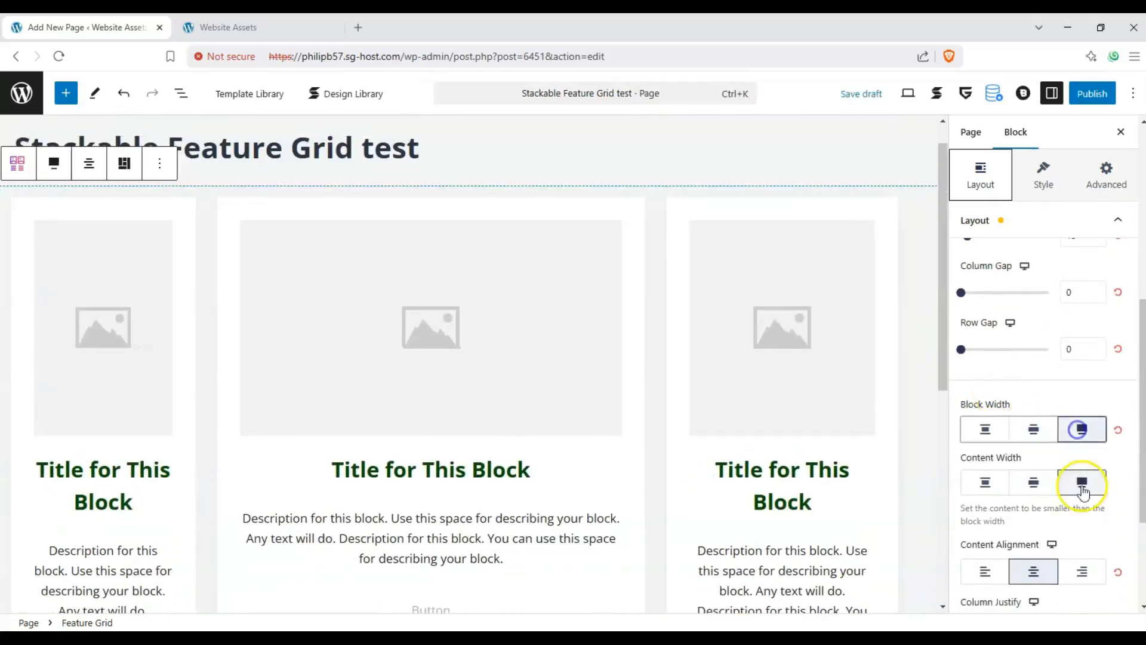
left_click(1081, 482)
- Try right content alignment on the Feature Grid and return it to center
scroll(1074, 466, "down", 1)
left_click(1084, 523)
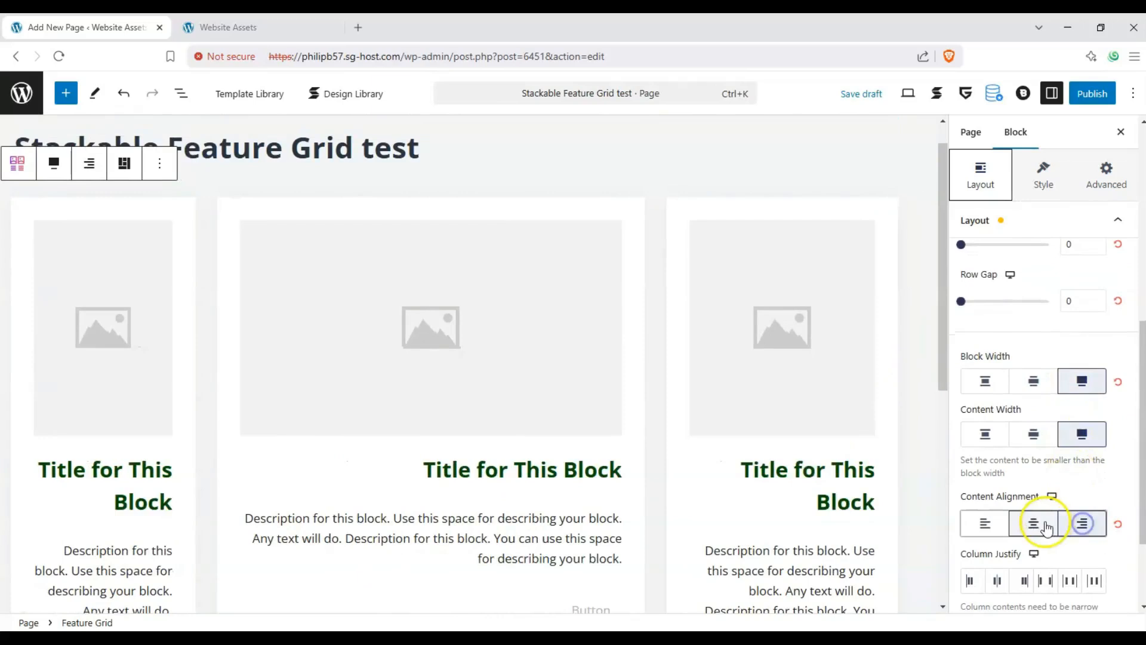
left_click(1034, 524)
- Try right column justification and bottom and center column alignment on the Feature Grid, resetting both settings to their defaults
scroll(1021, 454, "down", 2)
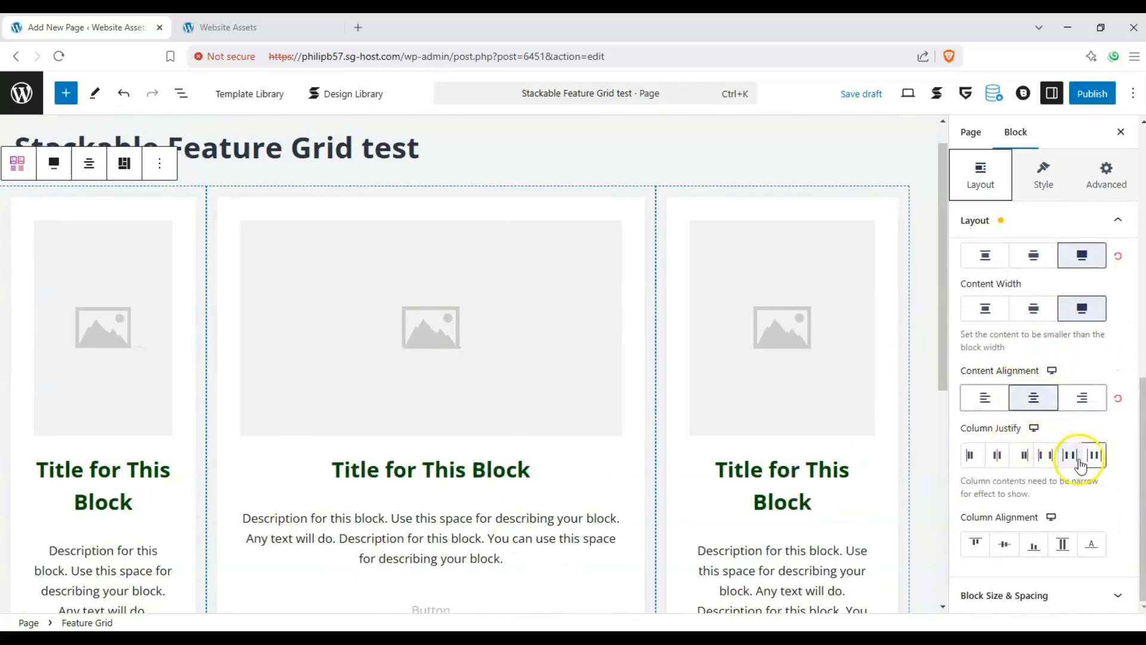
left_click(1022, 455)
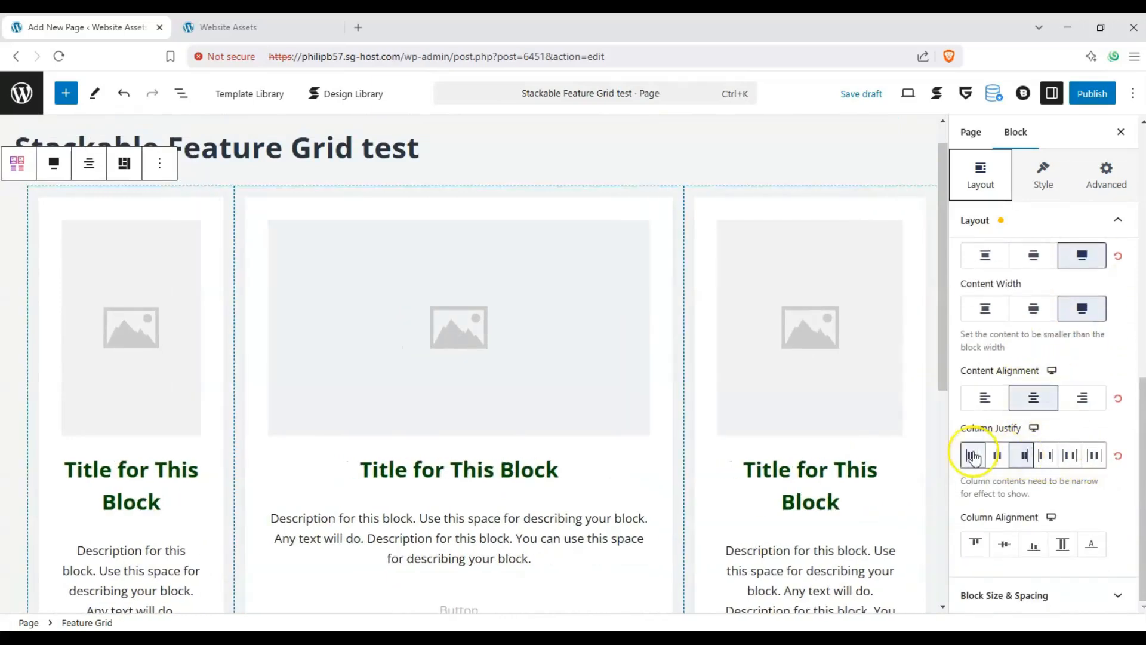
left_click(1114, 457)
left_click(1047, 548)
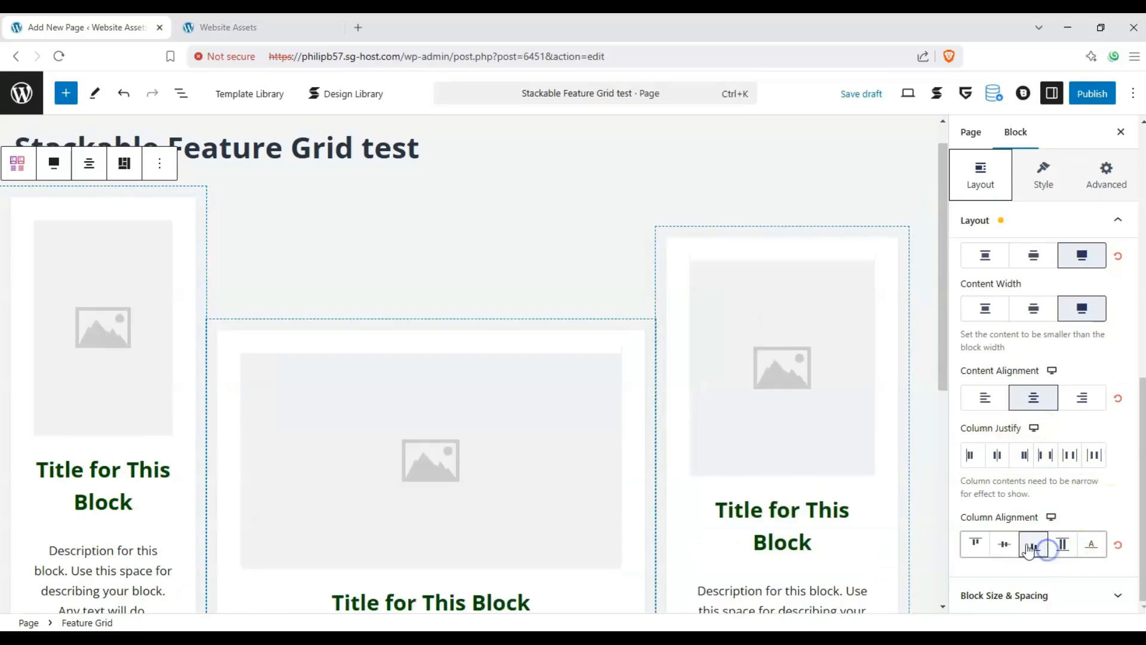
left_click(1004, 544)
left_click(1119, 547)
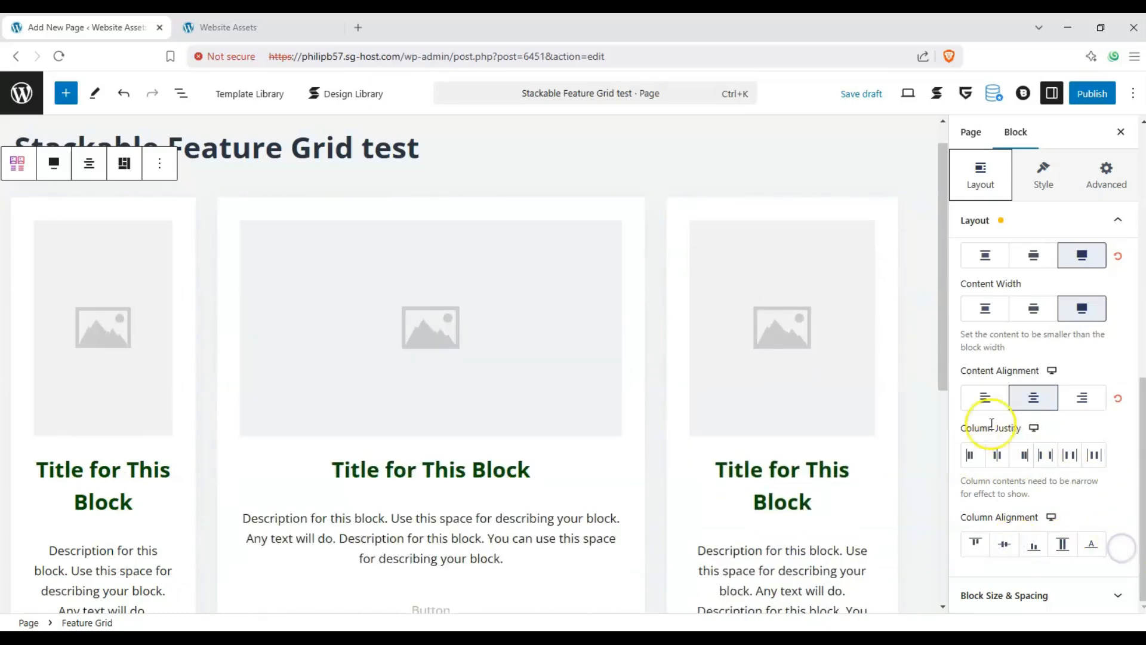
- Examine the Feature Grid's block size and spacing settings
left_click(1112, 589)
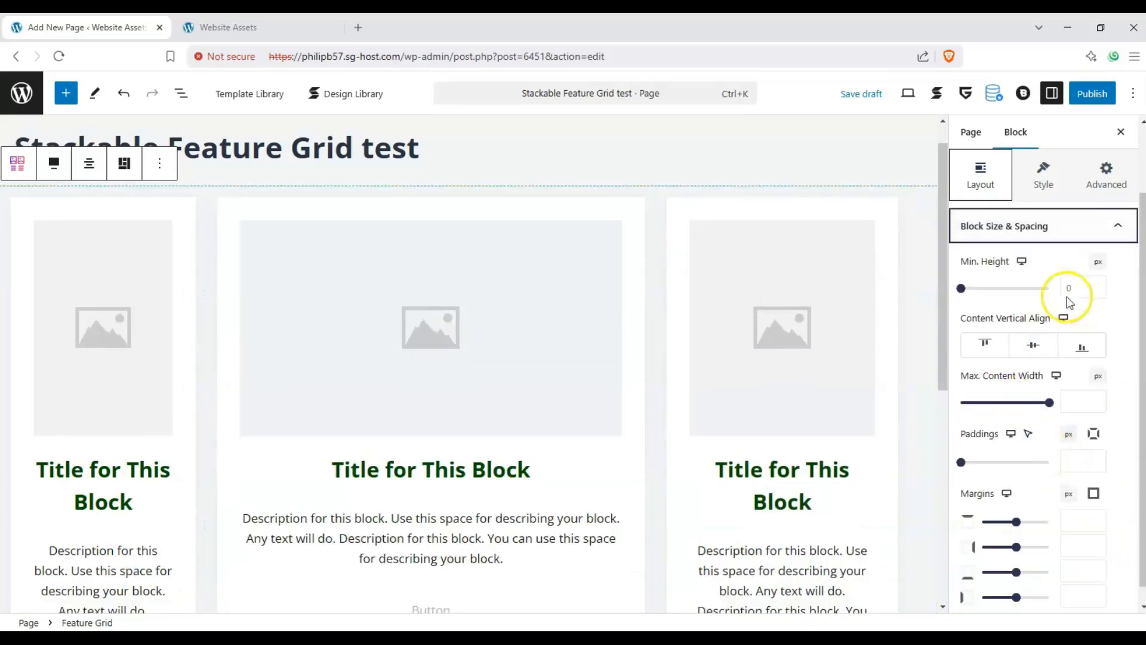
left_click(1126, 231)
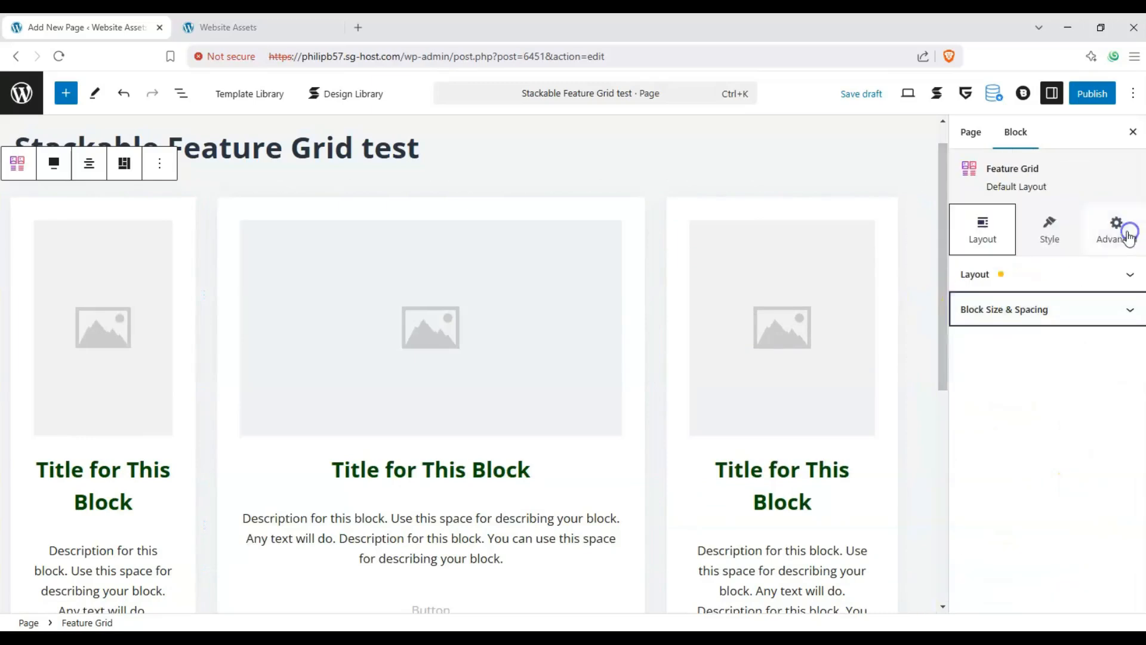
- Turn on the Feature Grid's background and set its single color to the theme's light blue Palette Color 1
left_click(1047, 215)
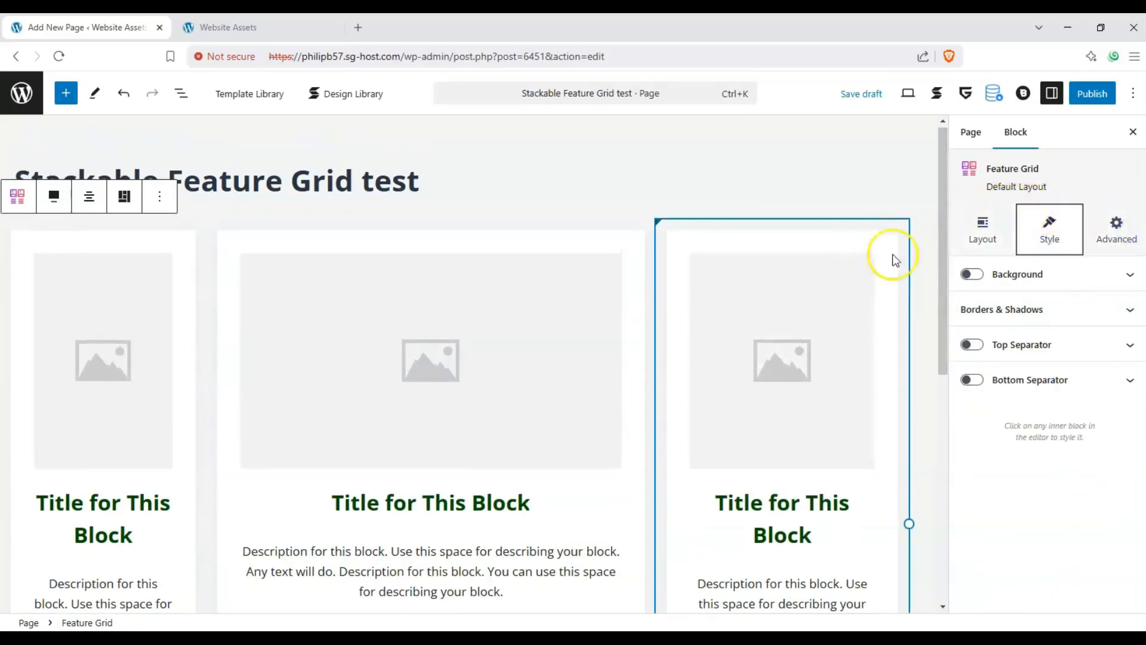
left_click(972, 274)
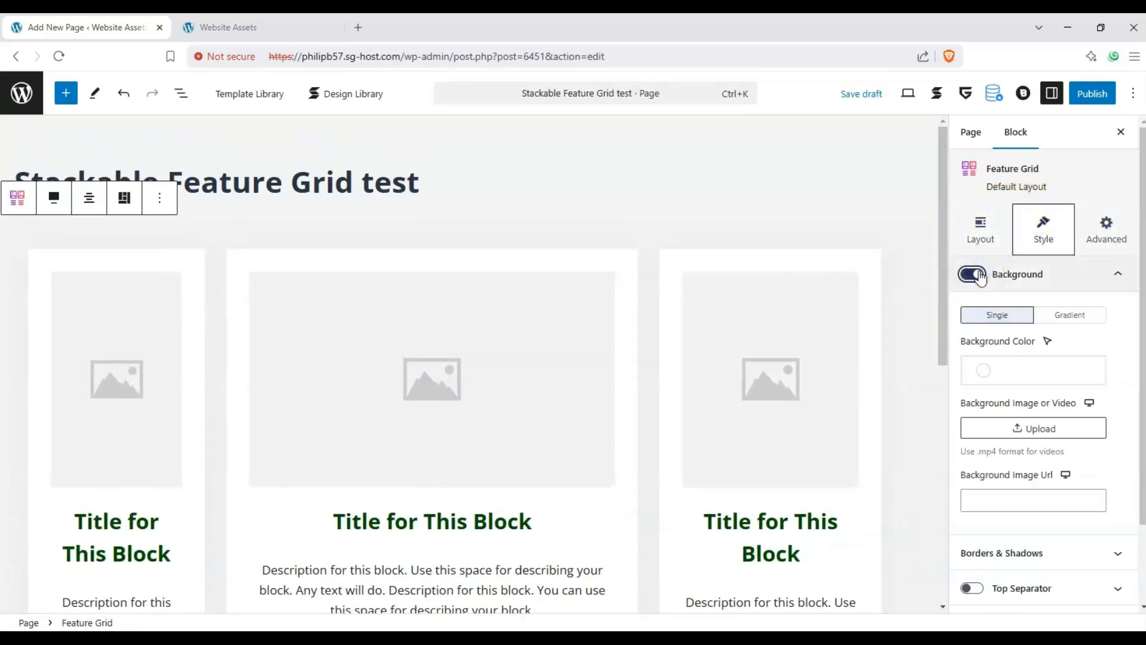
left_click(982, 369)
left_click(743, 354)
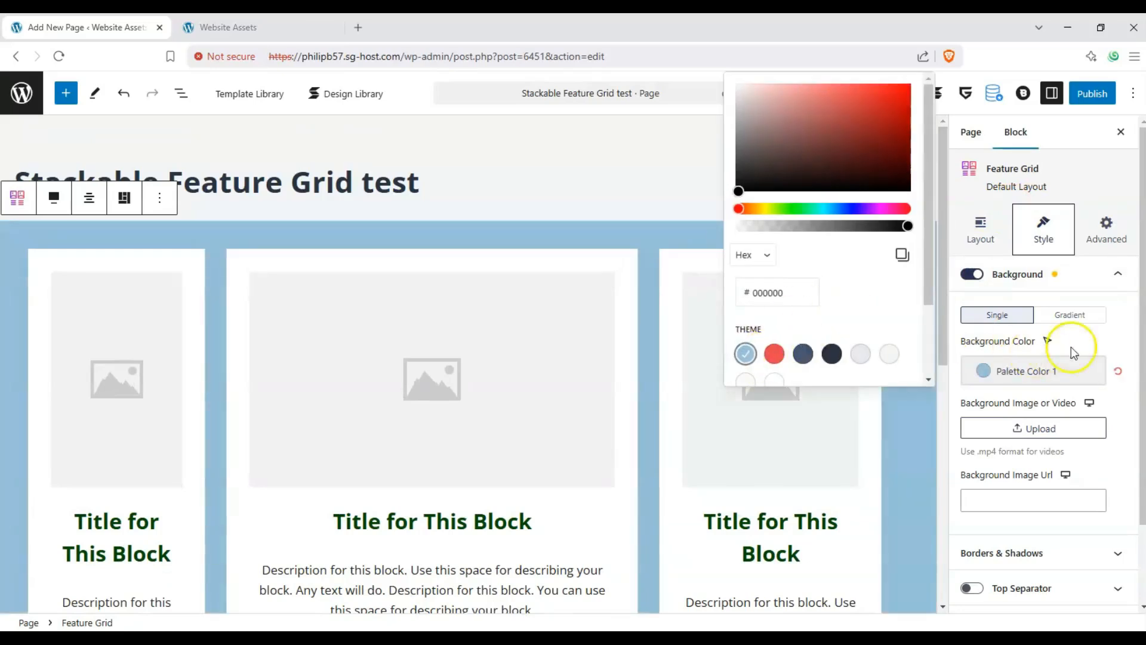
left_click(1071, 347)
- Try a top separator on the Feature Grid and turn it back off
scroll(1086, 358, "down", 2)
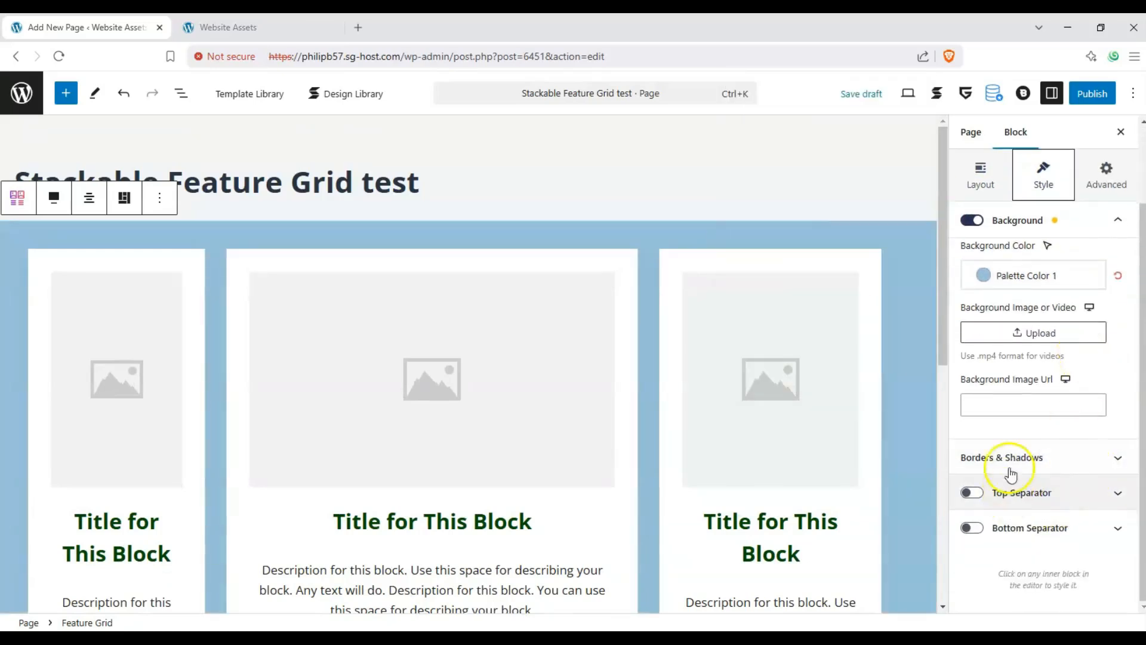
left_click(971, 493)
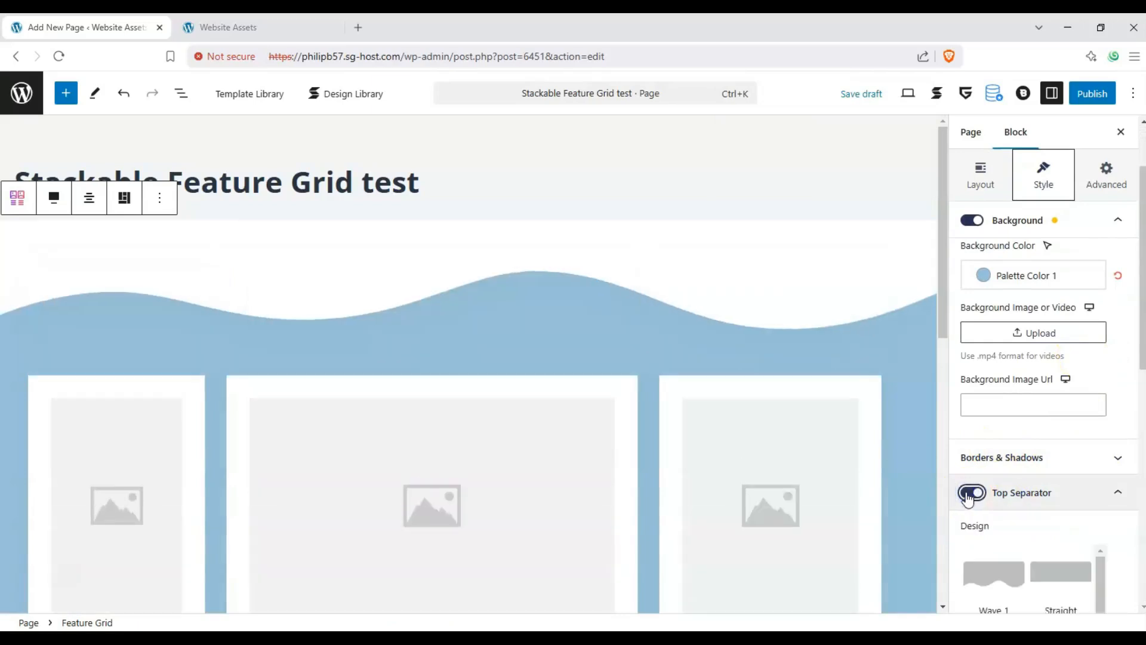
scroll(991, 472, "down", 4)
left_click(960, 246)
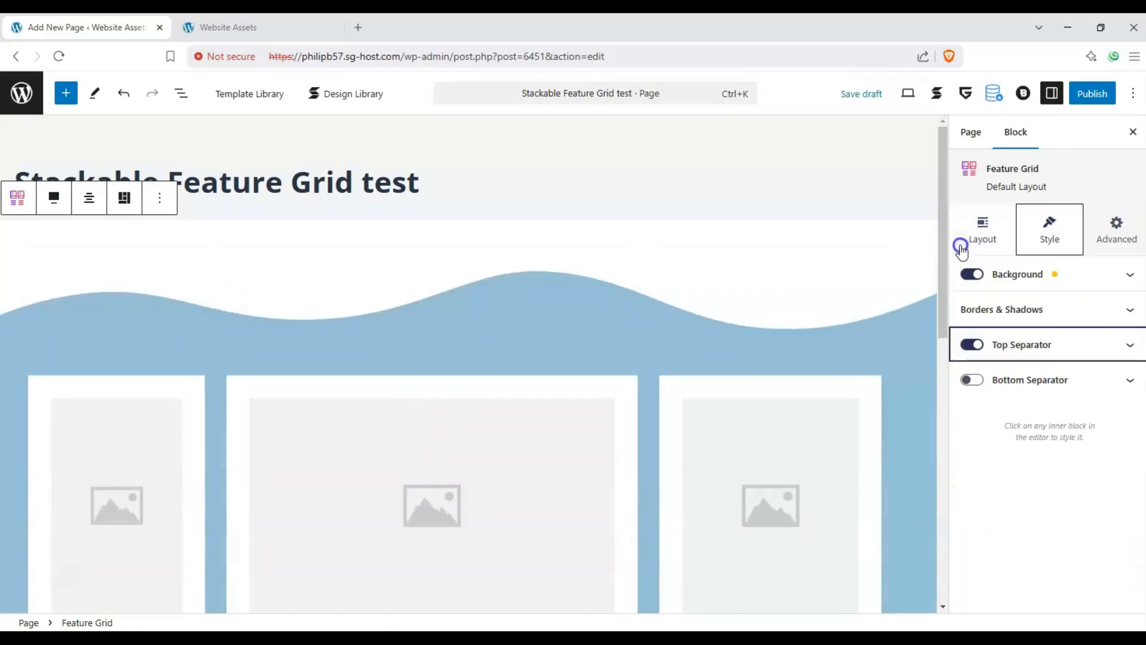
left_click(972, 345)
- Try a bottom separator on the Feature Grid with the Straight and Wave 1 designs, and turn it back off
left_click(971, 380)
scroll(862, 305, "down", 8)
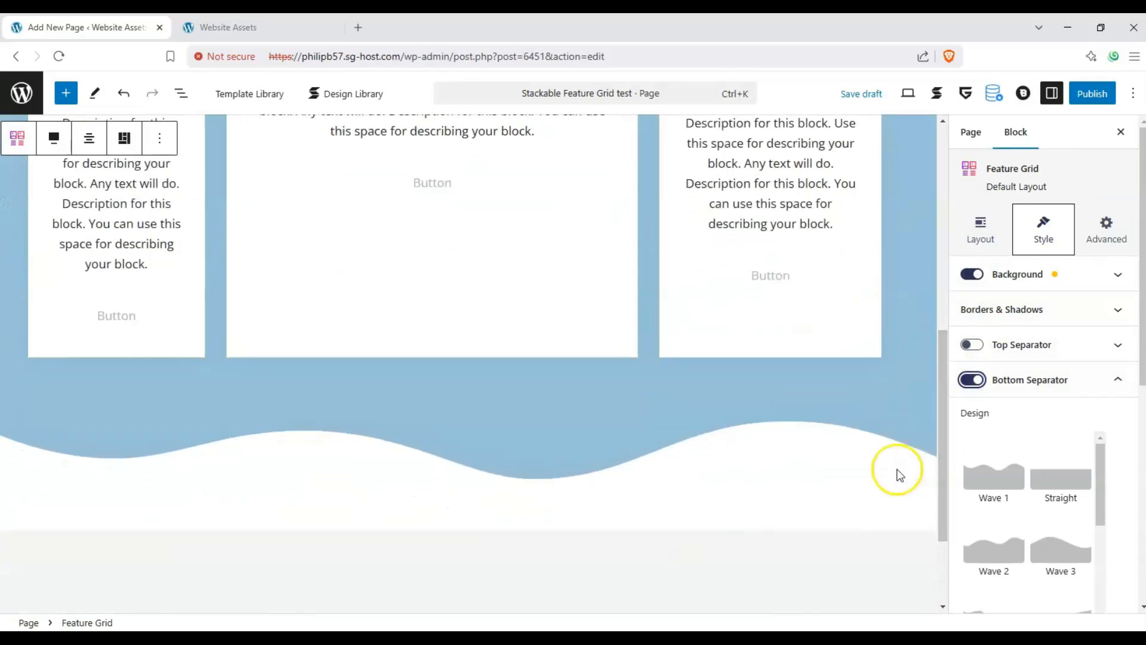
left_click(1050, 481)
left_click(993, 481)
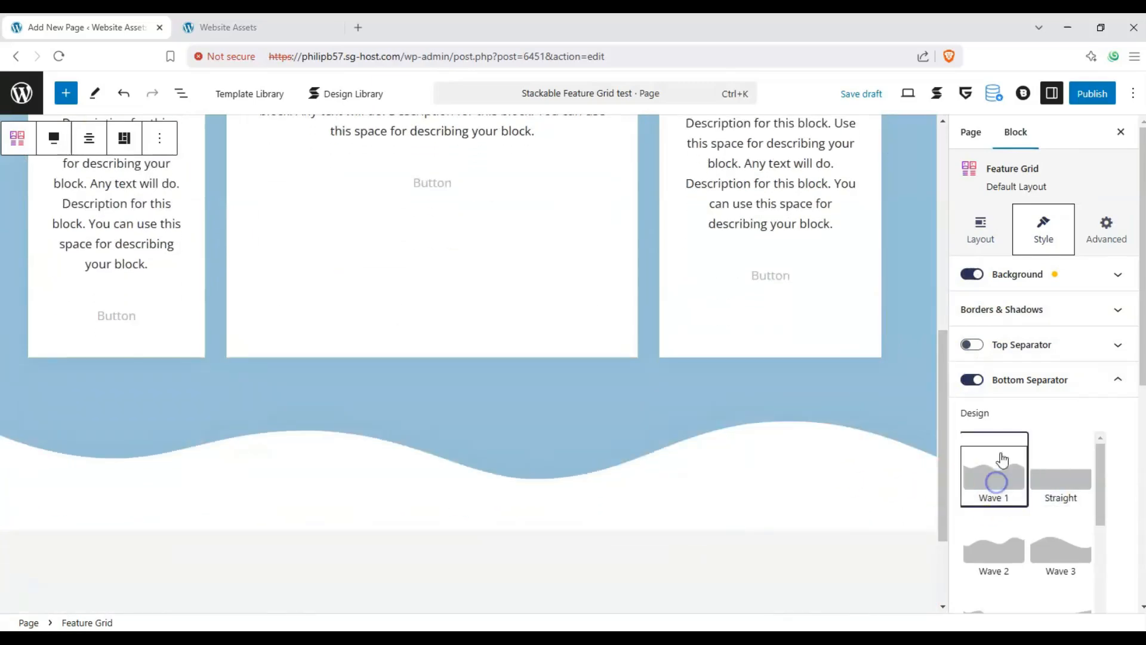
left_click(973, 385)
scroll(868, 409, "up", 8)
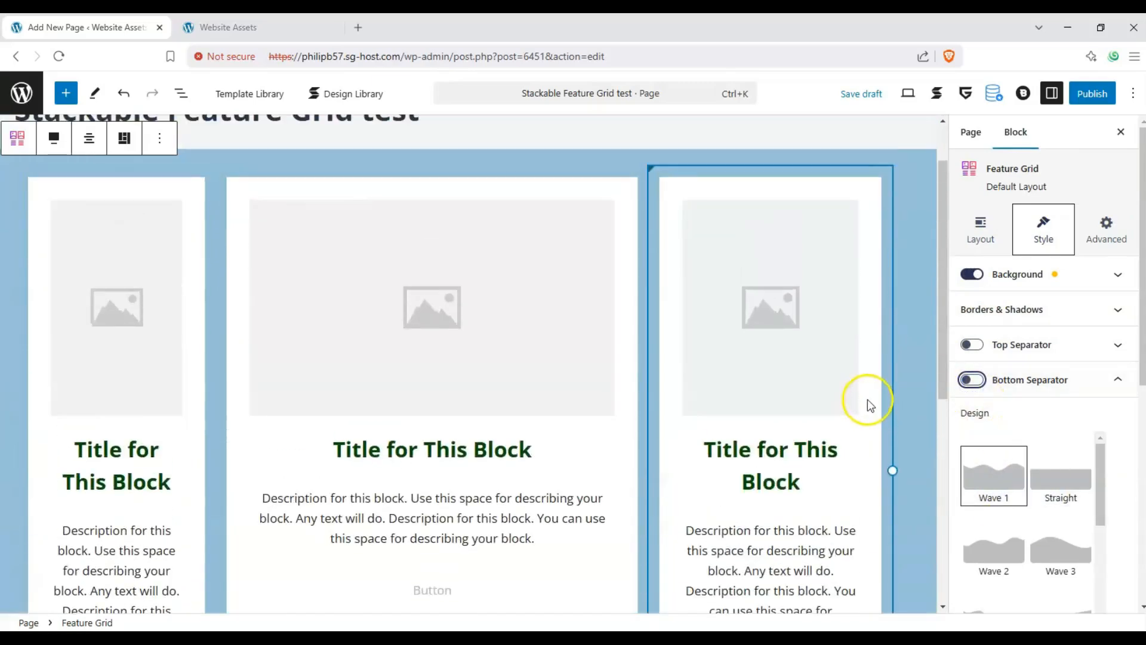
left_click(1114, 378)
- Set the Feature Grid's border radius to 50
left_click(1107, 310)
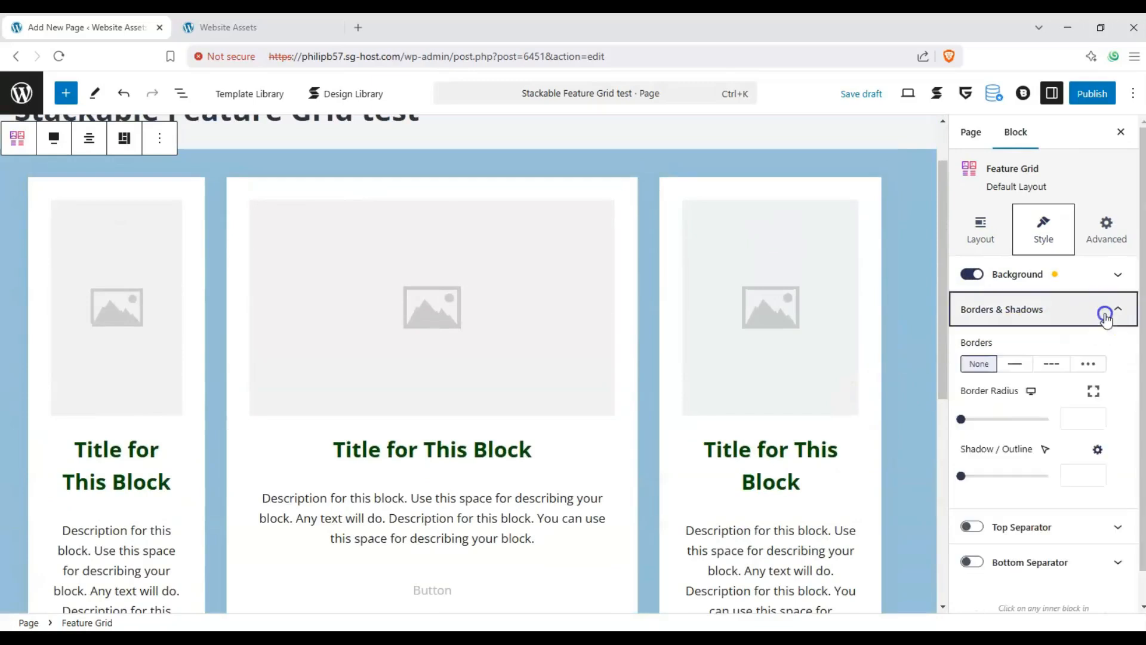
left_click_drag(961, 419, 1052, 420)
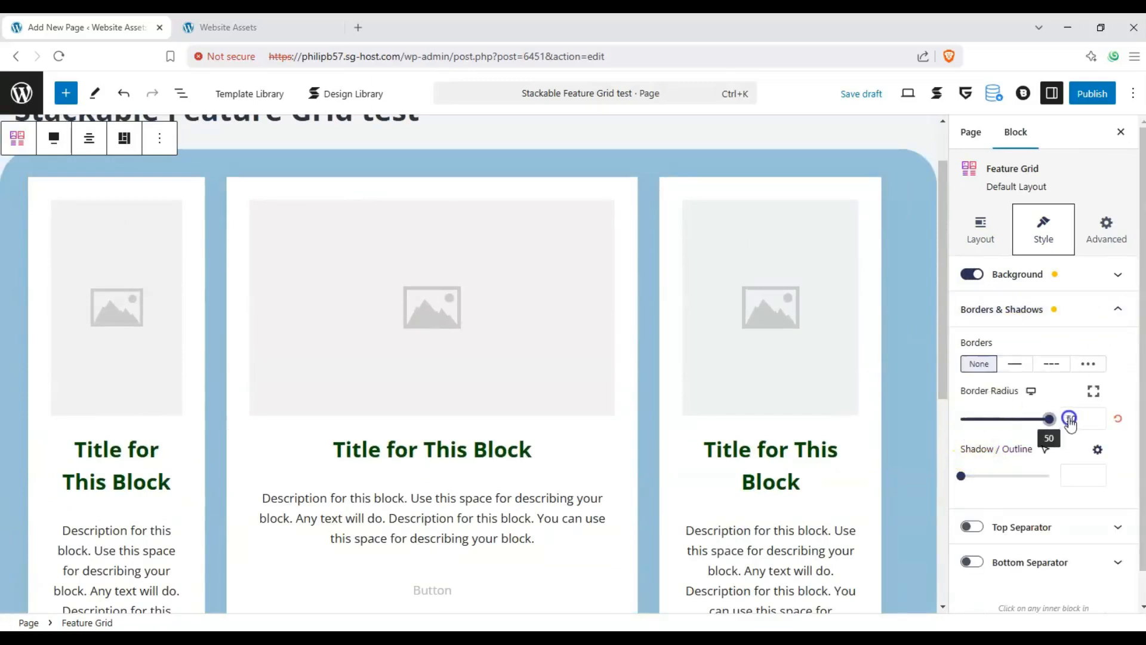
scroll(918, 235, "down", 1)
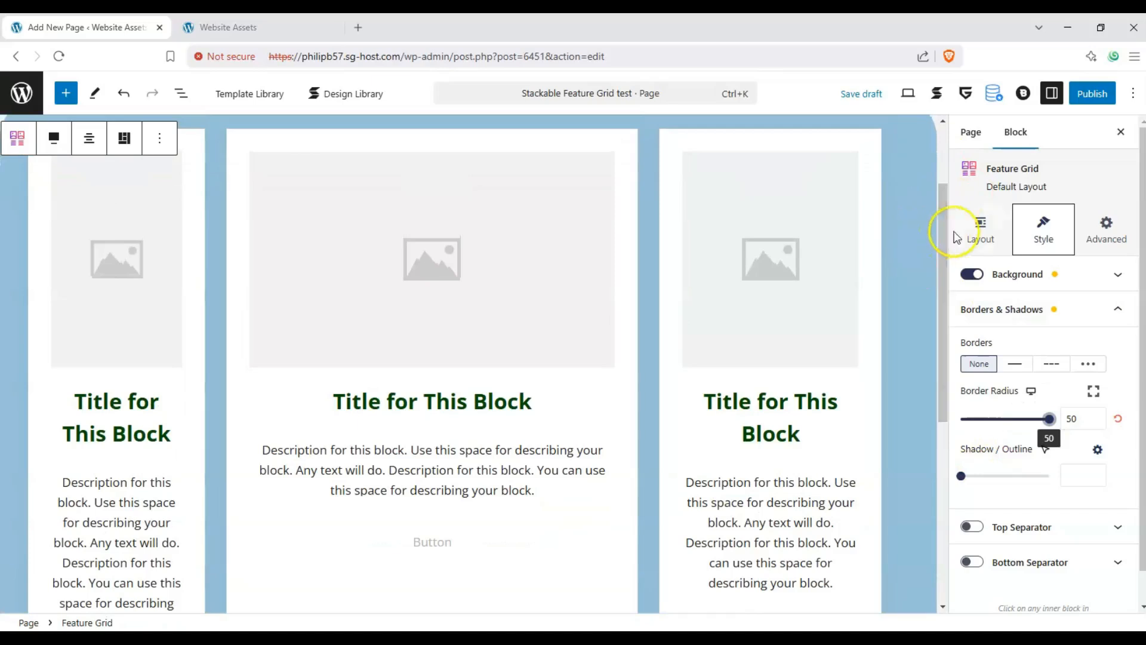
- Look over the General and Position options in the Feature Grid's advanced settings
left_click(1110, 233)
left_click(1125, 284)
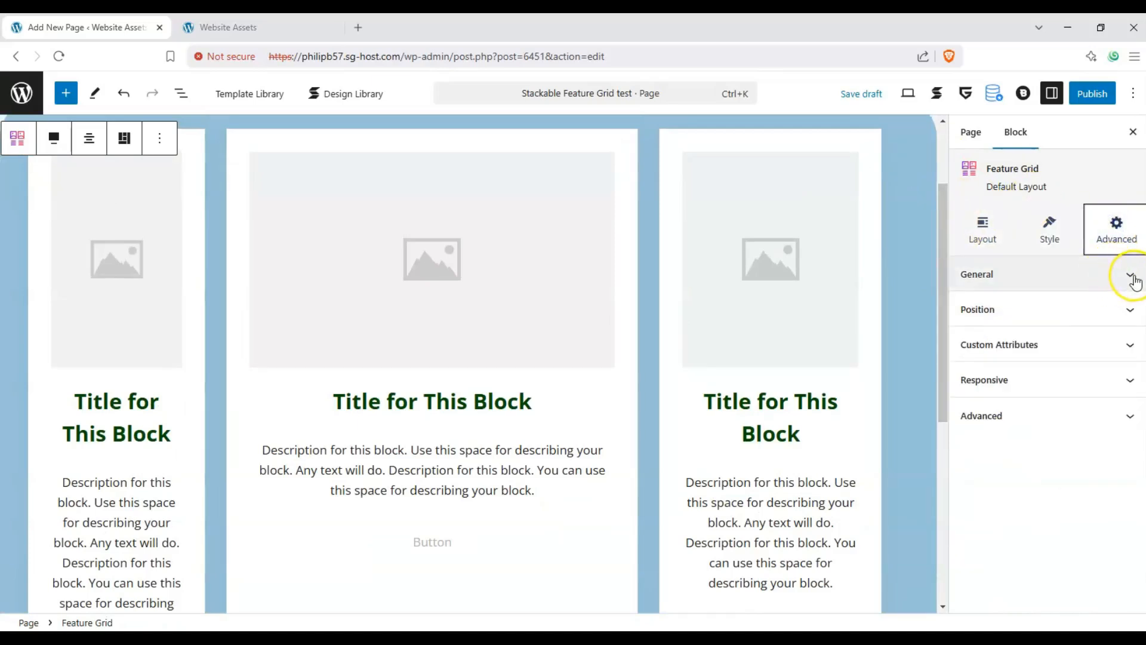
left_click(1133, 279)
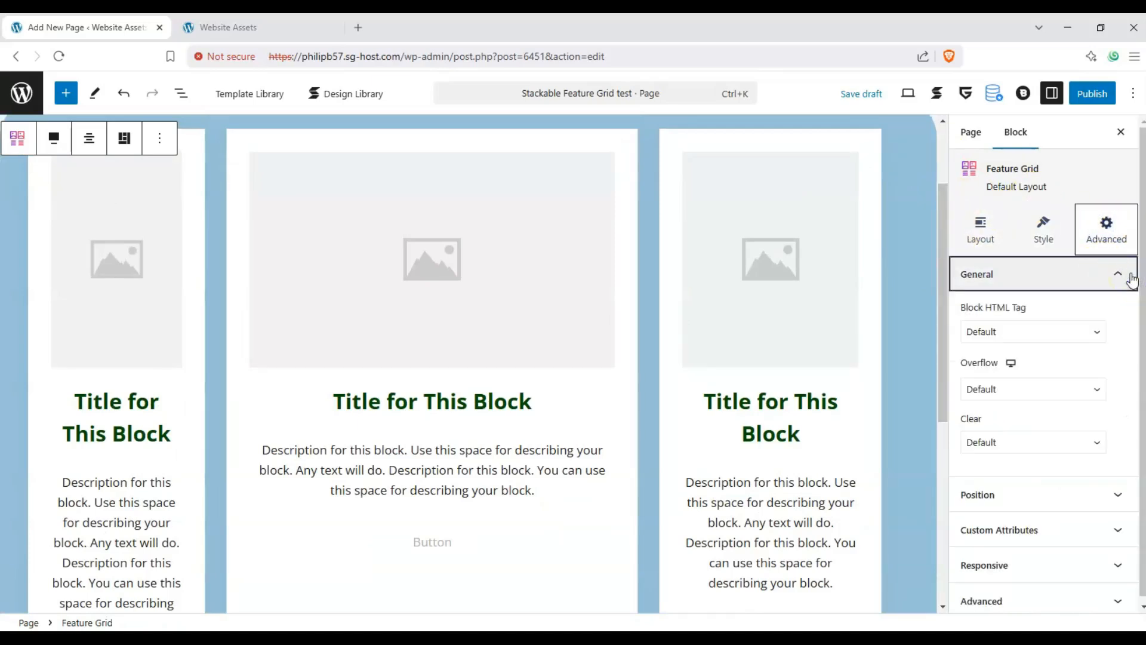
left_click(1061, 283)
left_click(1059, 309)
left_click(1056, 308)
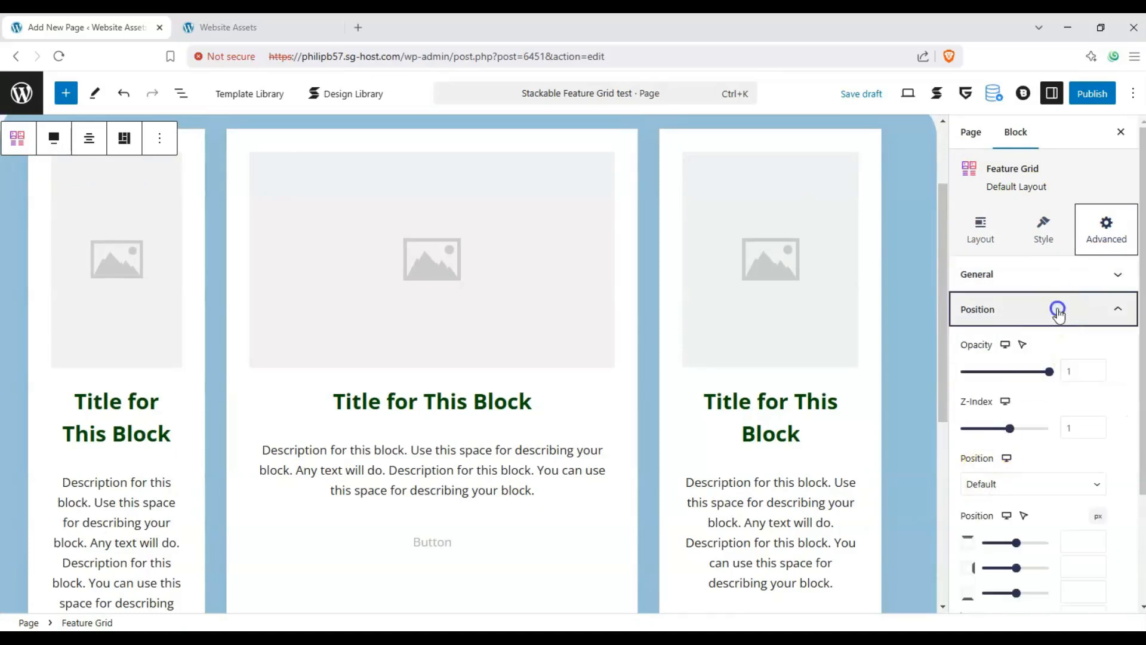
- Look over the Feature Grid's custom attributes, the hide options for each device, and the HTML anchor and CSS class settings
left_click(1127, 343)
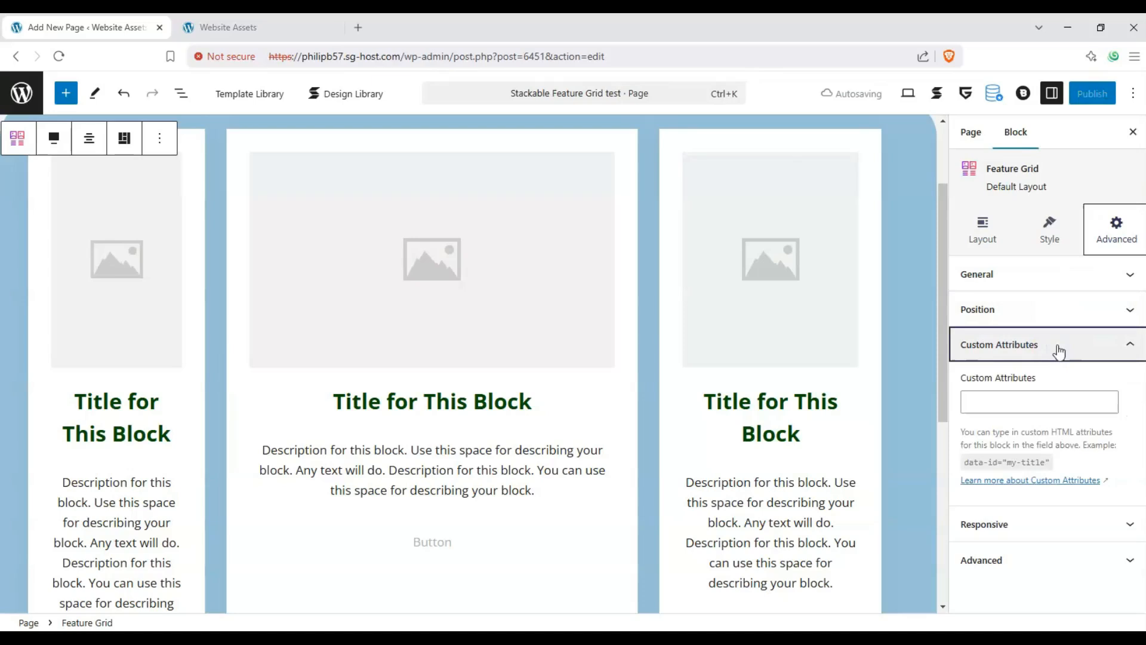
left_click(1058, 347)
left_click(1064, 383)
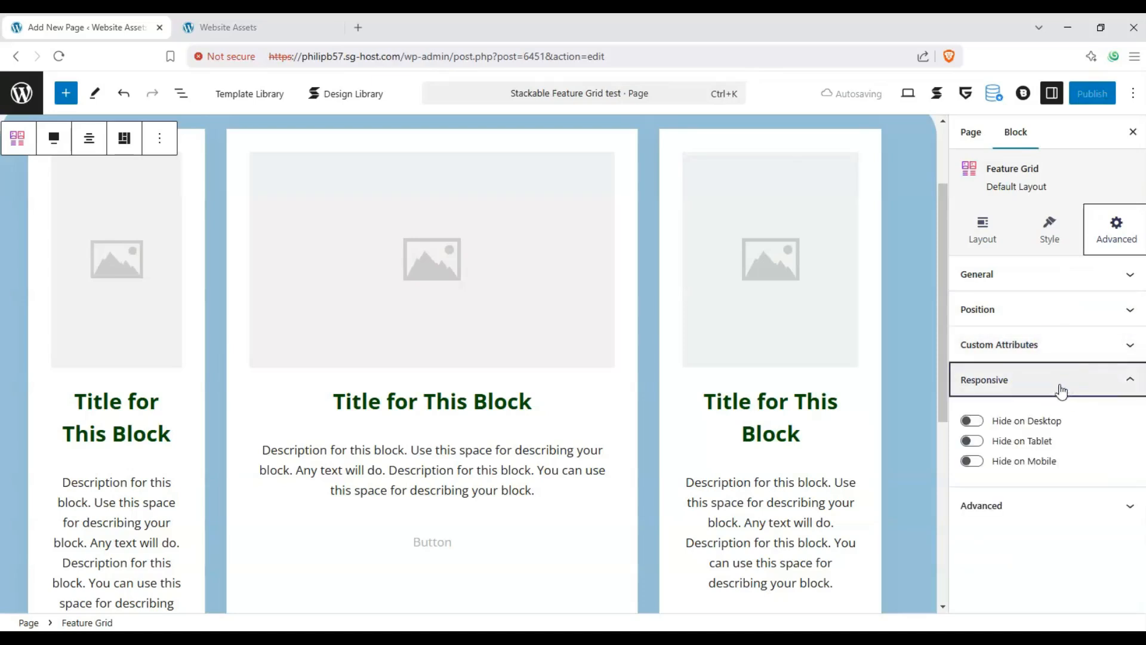
left_click(1004, 423)
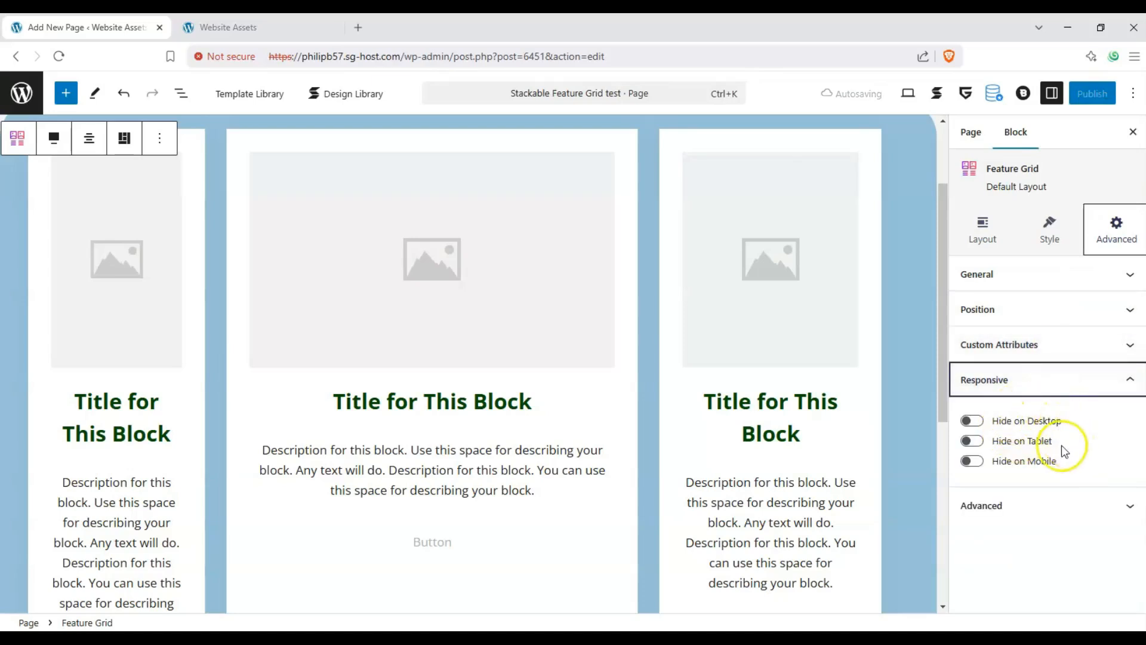
left_click(1074, 394)
left_click(1067, 413)
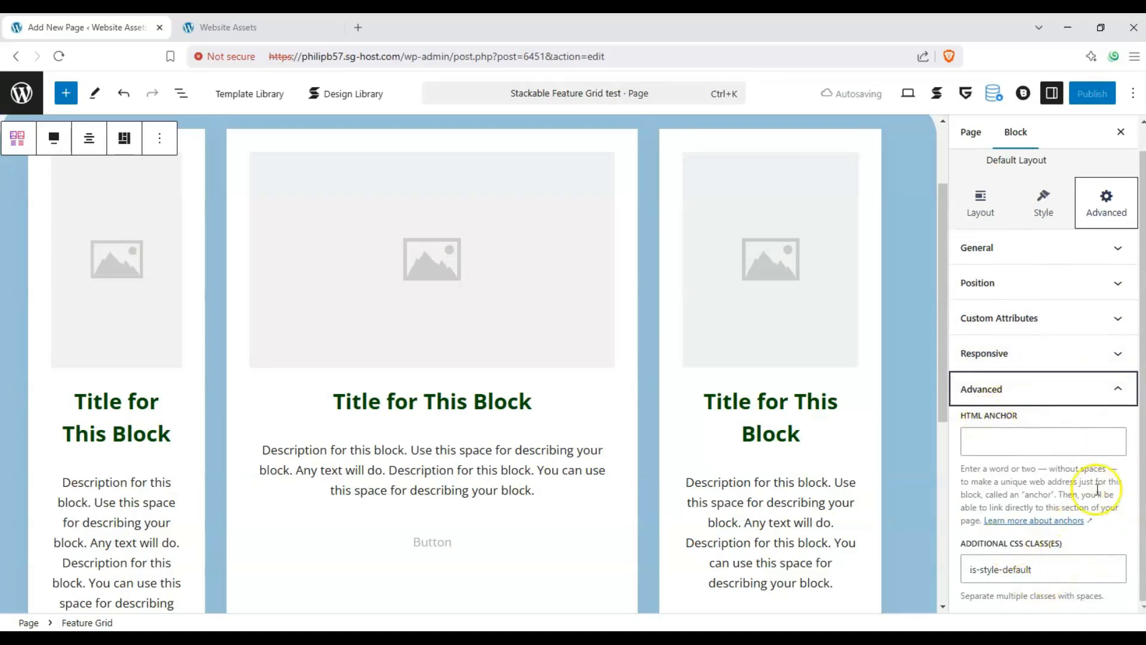
left_click(1108, 389)
- Select the first inner column of the Feature Grid to show its layout settings
scroll(887, 385, "up", 2)
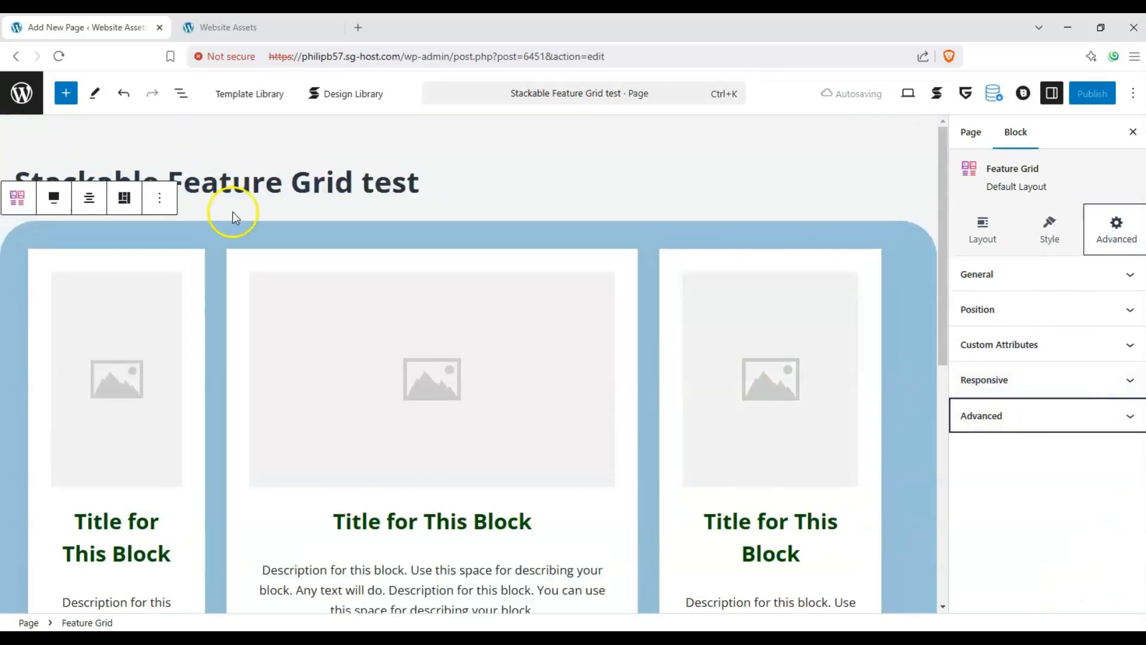
scroll(197, 231, "down", 1)
left_click(195, 238)
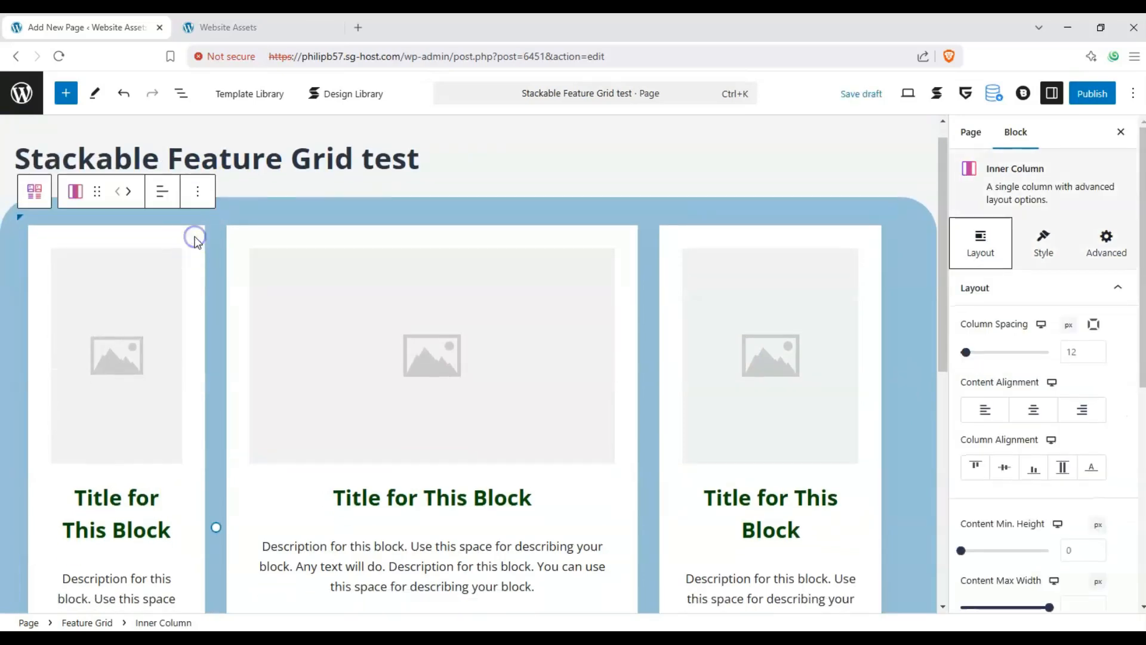
- Look at the Feature Grid's own layout options and return to the first inner column's layout settings
left_click(249, 213)
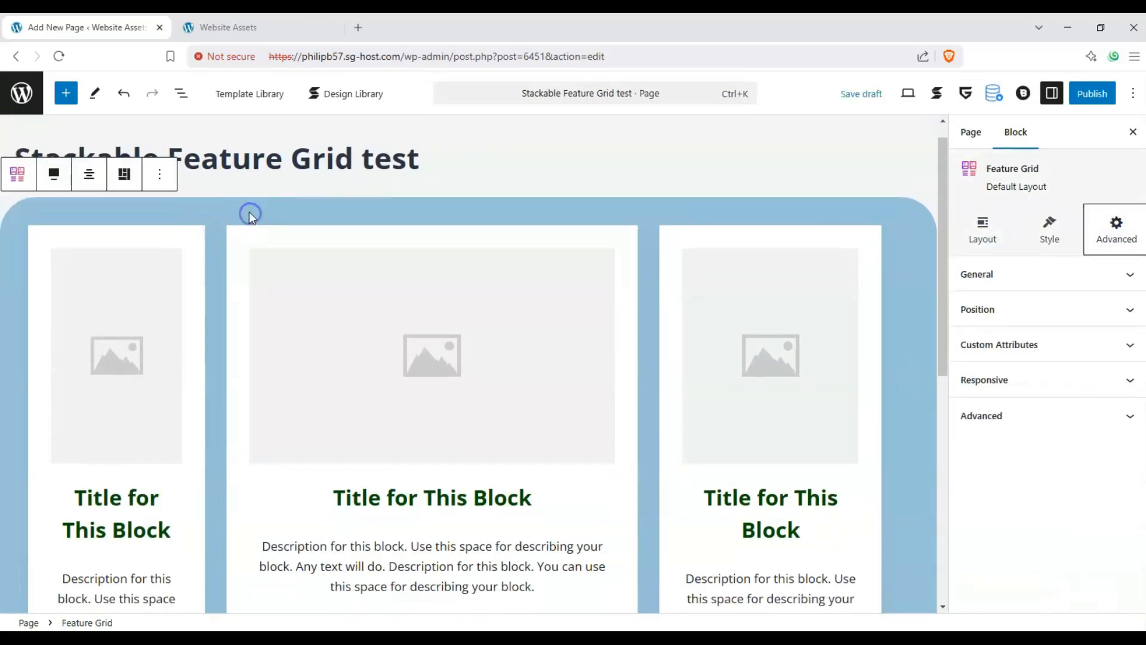
left_click(971, 237)
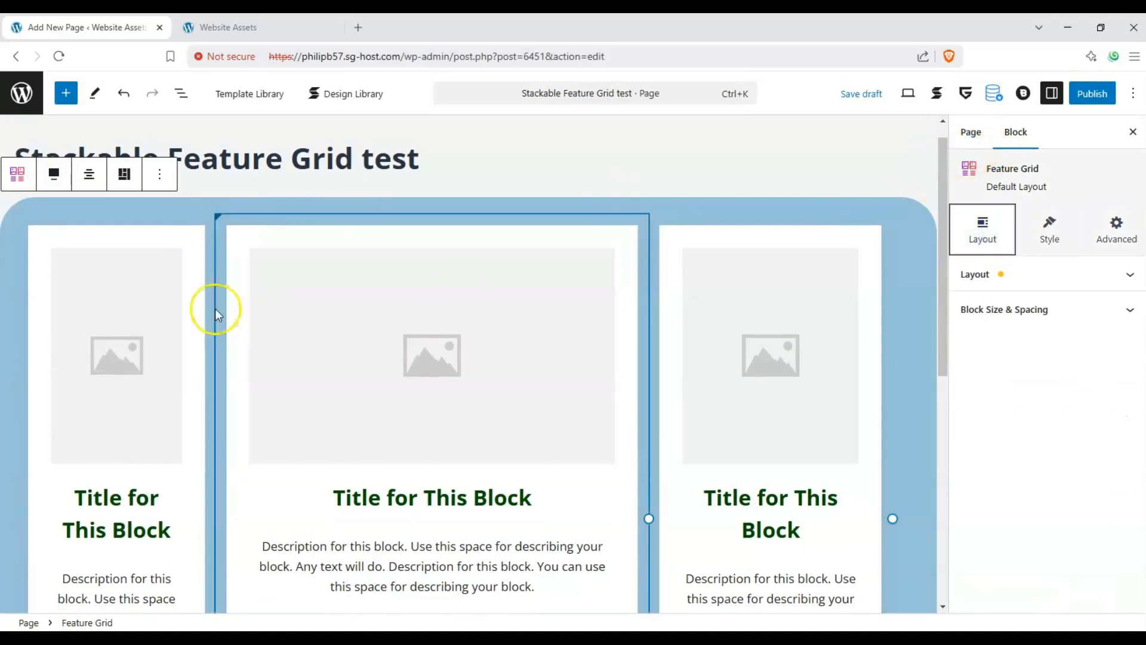
left_click(196, 235)
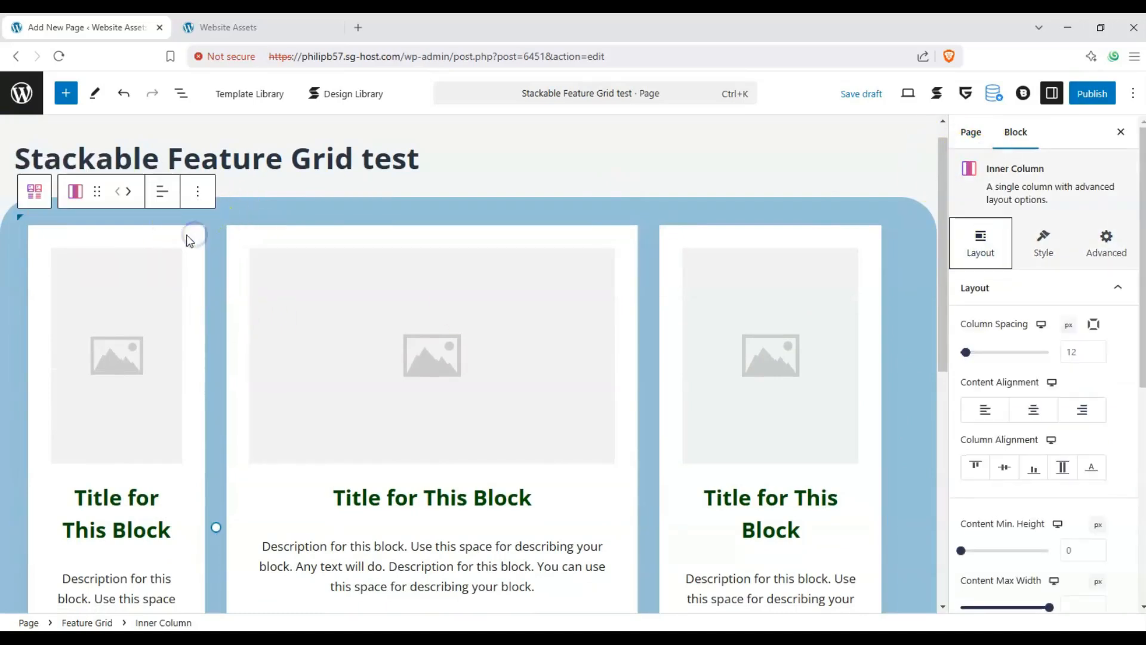
- Set the first inner column's column spacing to 0 px
scroll(151, 366, "down", 2)
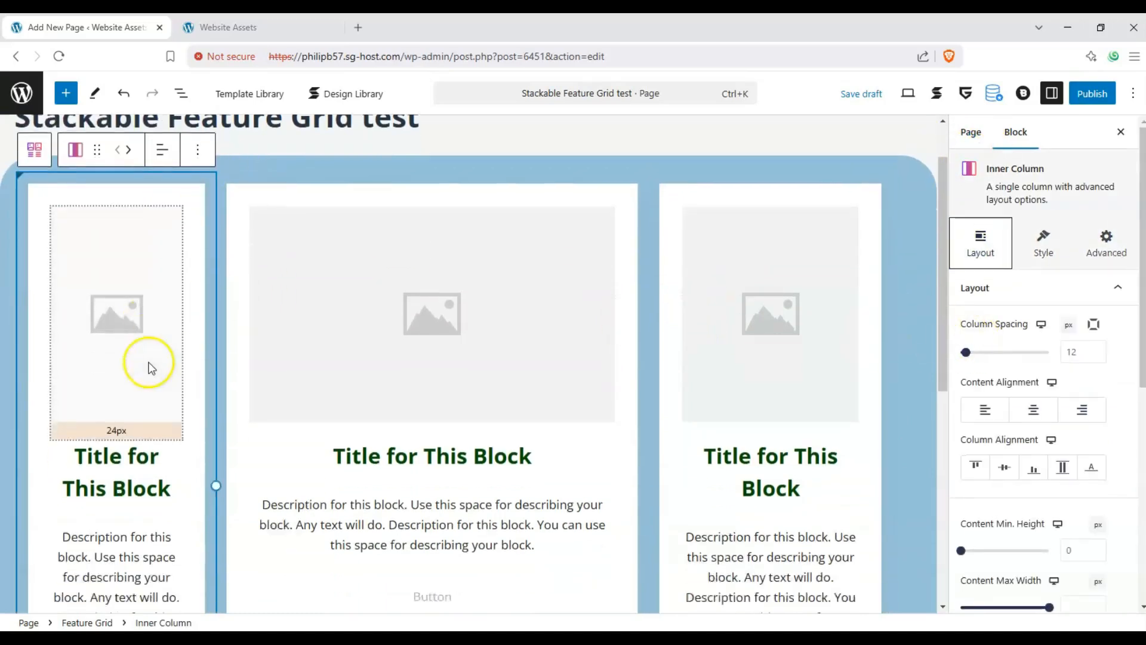
scroll(146, 365, "up", 2)
scroll(145, 367, "down", 2)
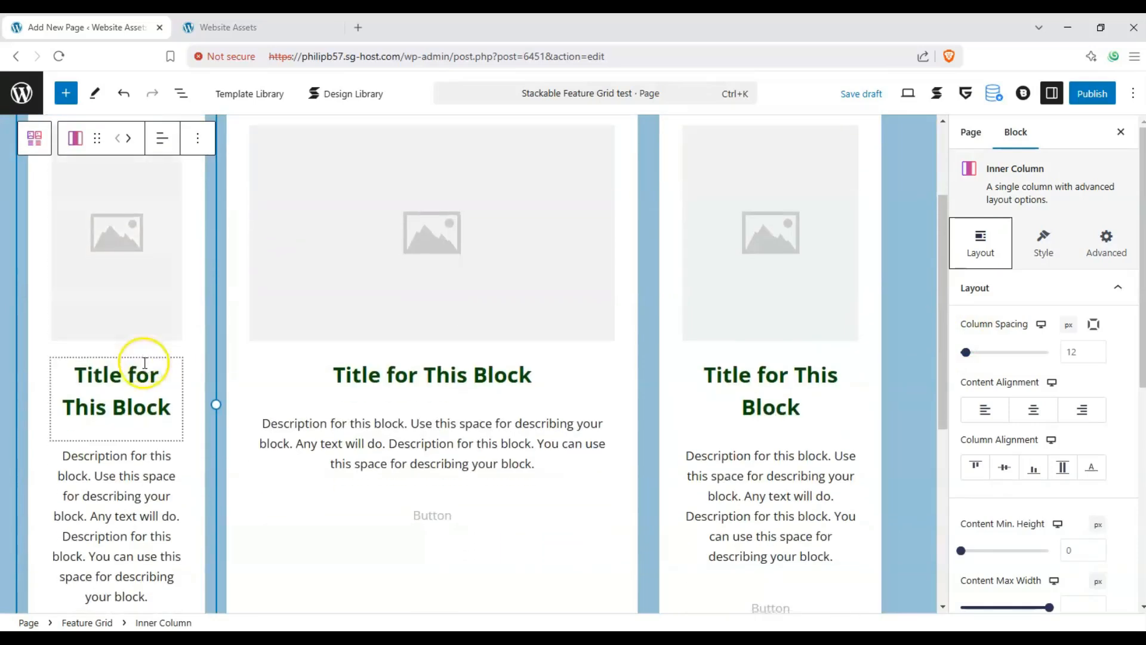
left_click_drag(965, 357, 911, 355)
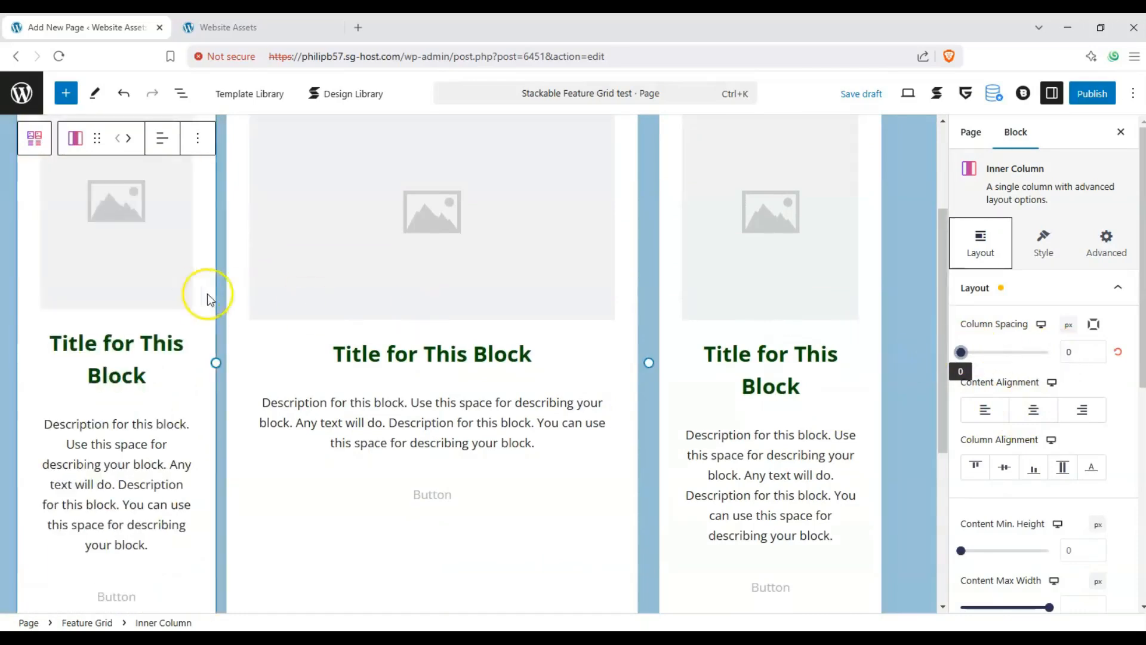
- Try the content alignment options on the first inner column and leave its content aligned left
scroll(179, 412, "down", 1)
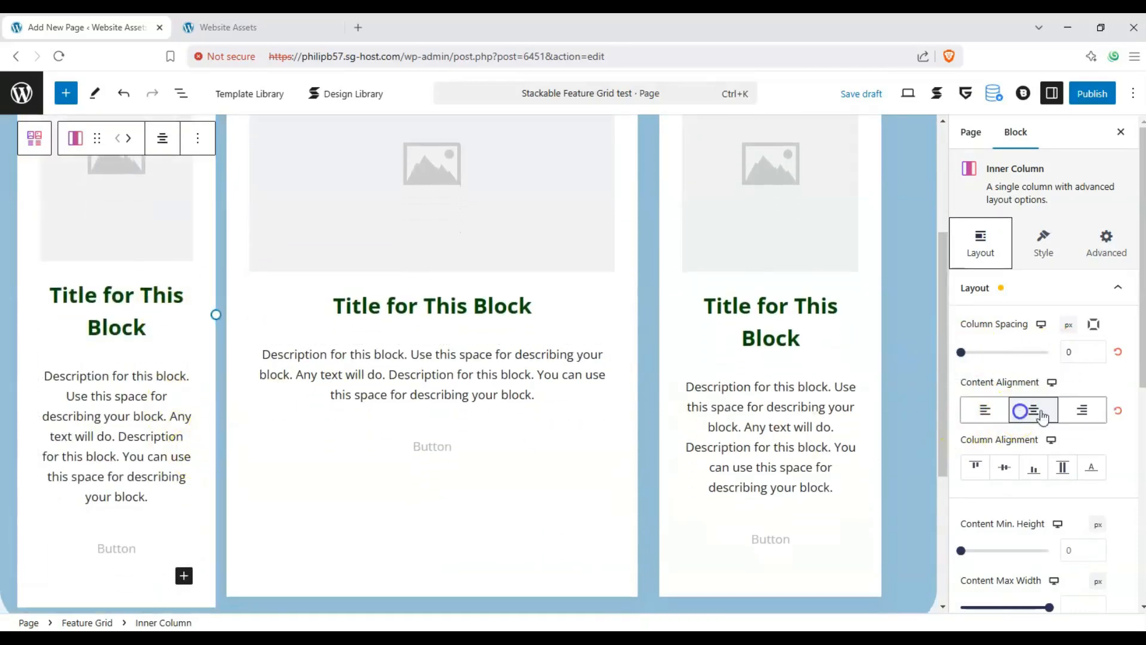
left_click(1079, 412)
left_click(1034, 415)
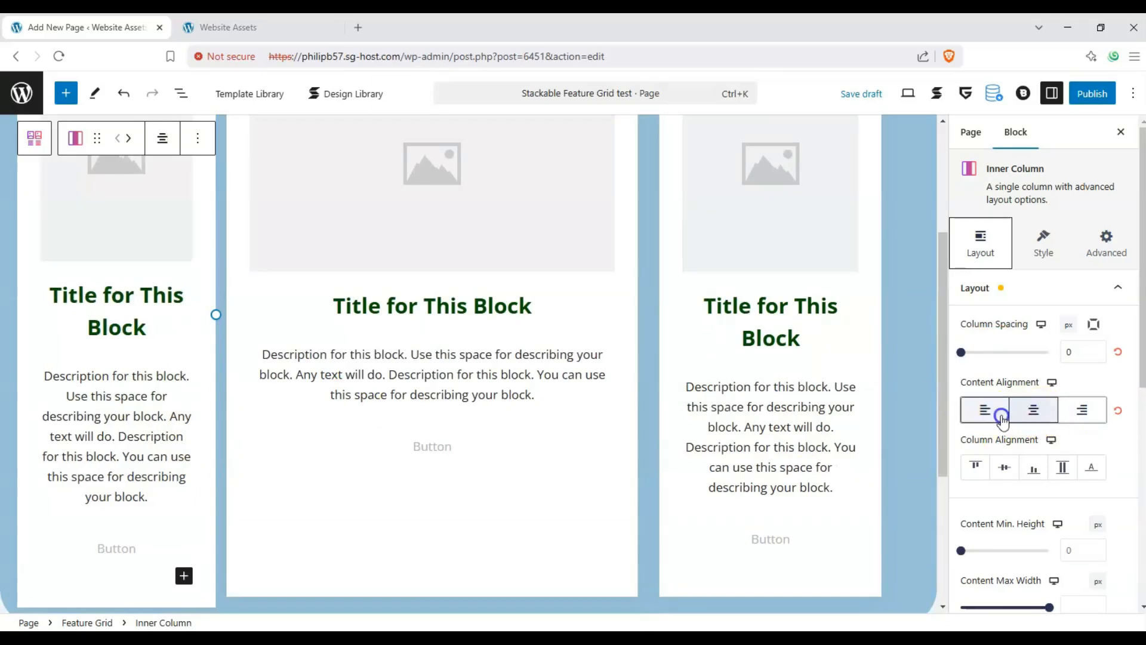
left_click(998, 418)
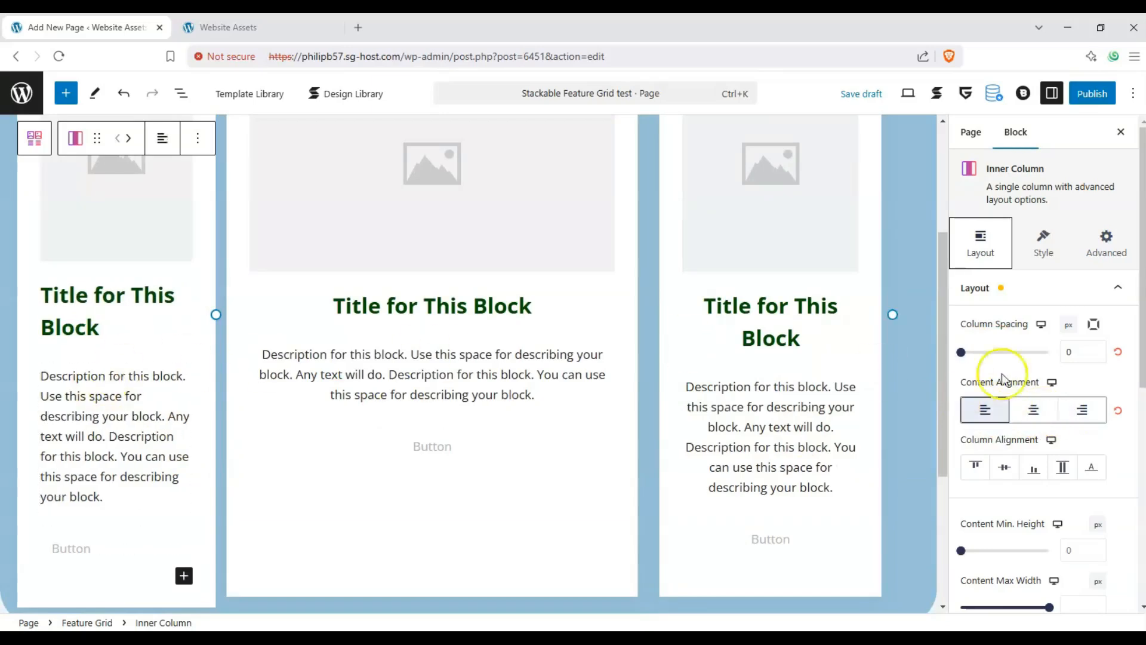
- Select the third inner column and align its content right
left_click(686, 547)
left_click(682, 572)
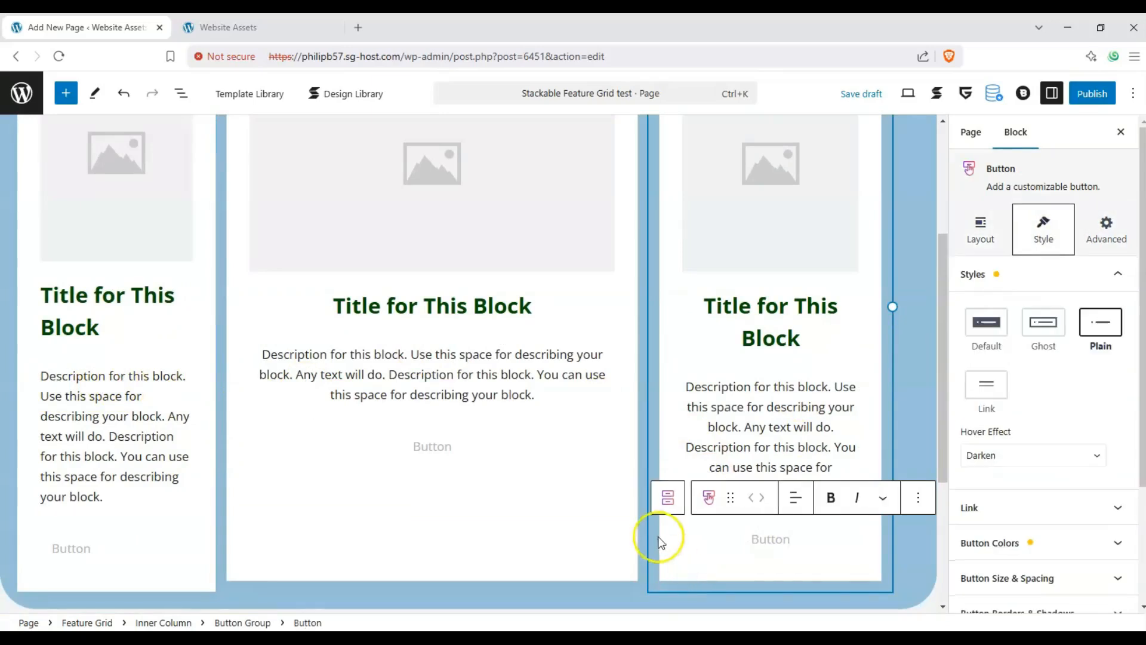
left_click(673, 543)
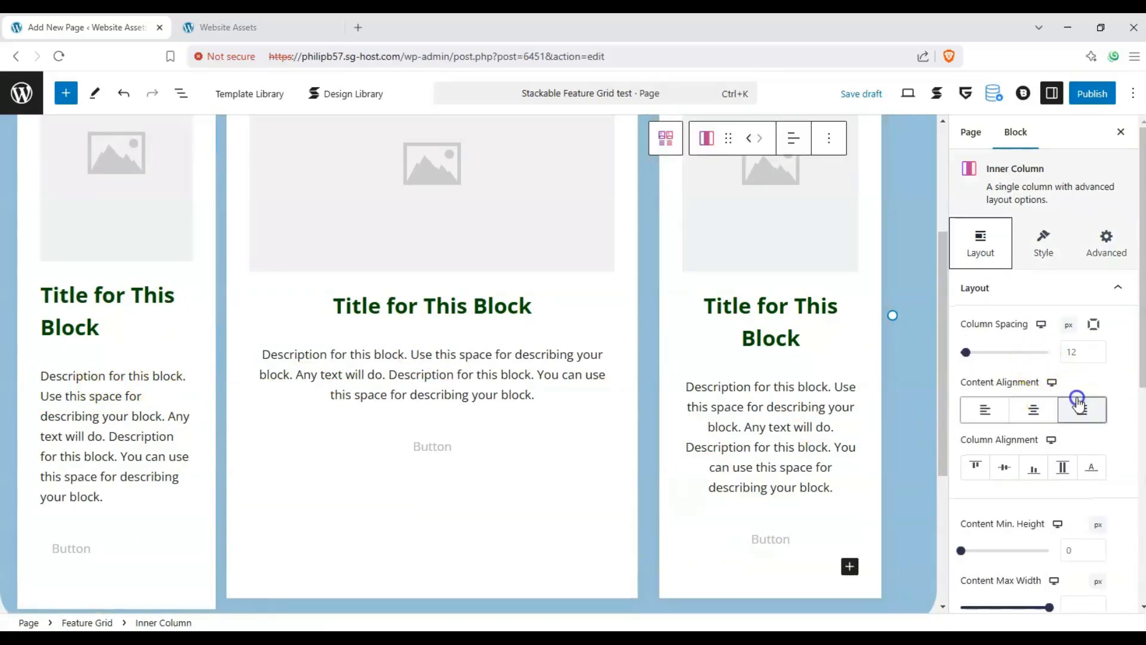
left_click(1079, 408)
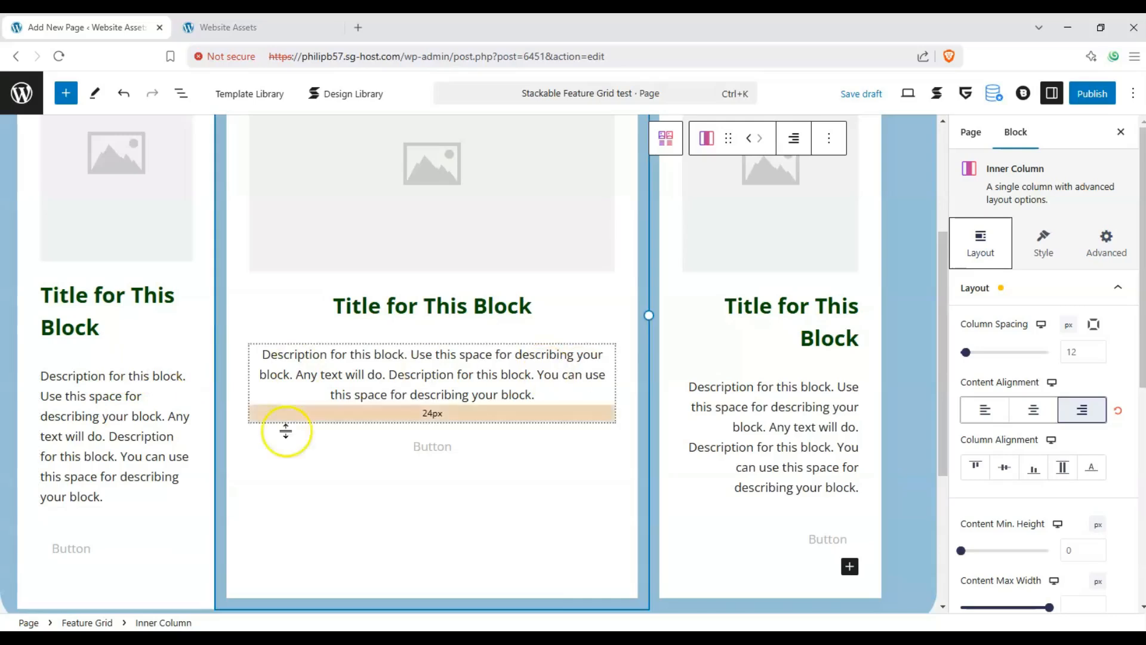
- Select the first inner column and set its content minimum height to 0 px and maximum width to 1500 px
left_click(72, 548)
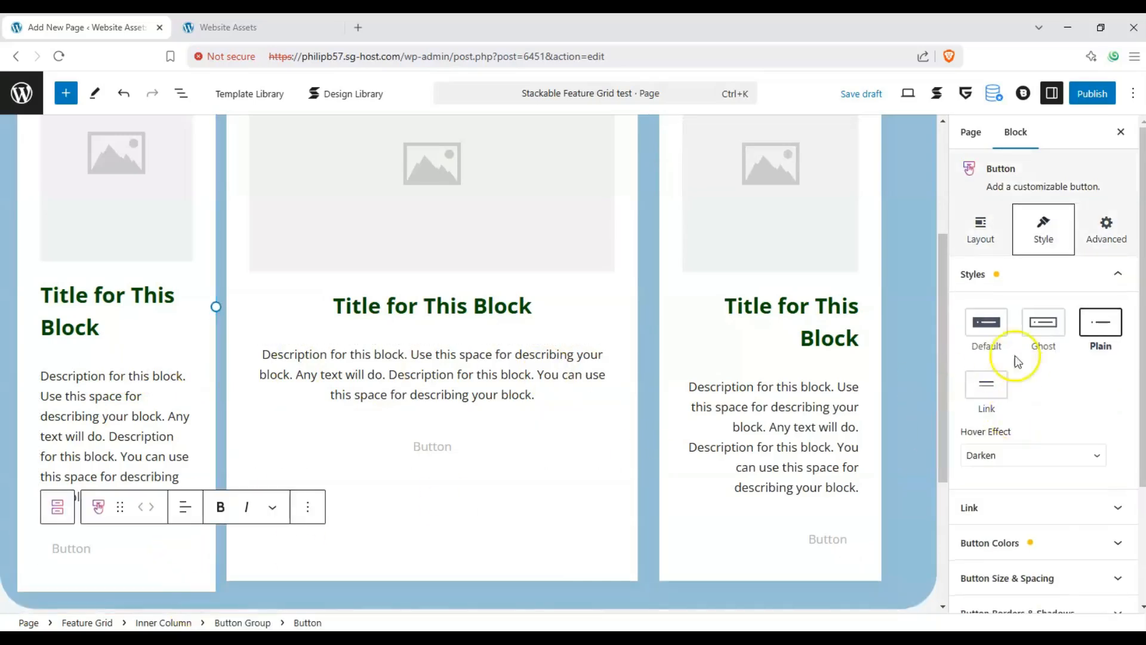
left_click(207, 436)
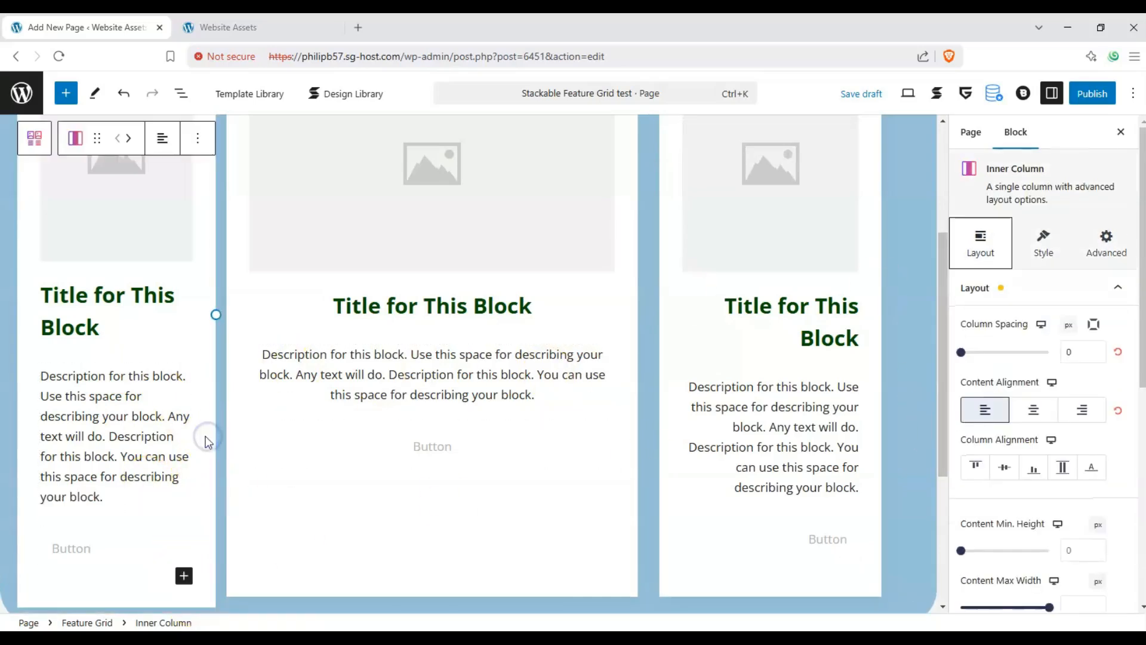
scroll(992, 453, "down", 3)
scroll(755, 397, "up", 3)
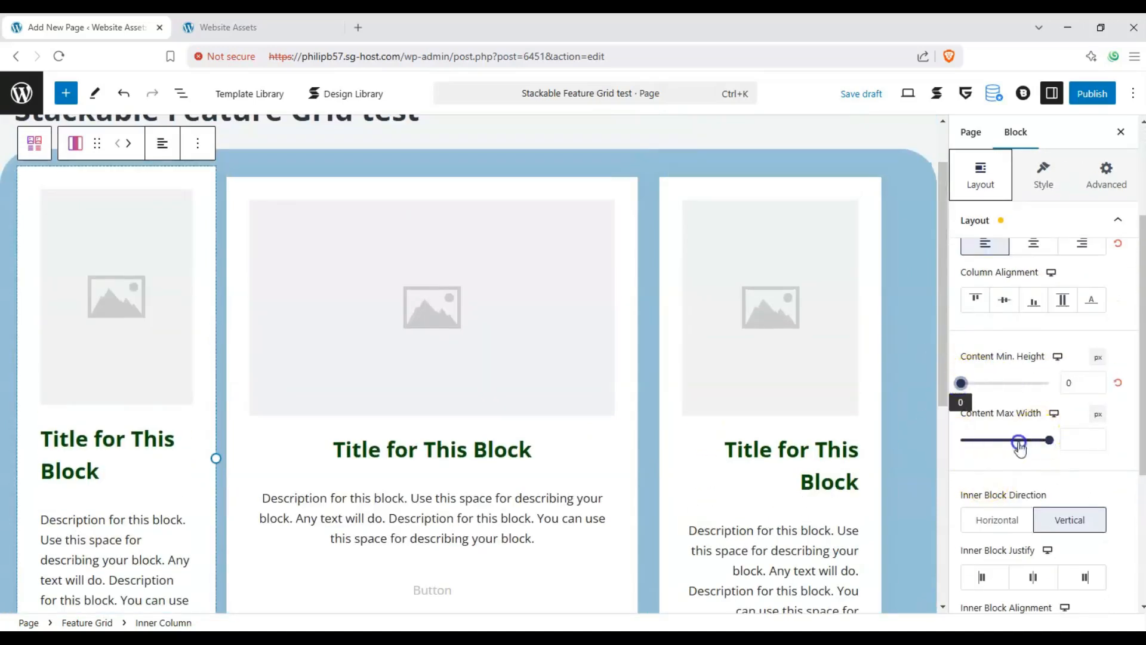
left_click_drag(1020, 444, 1084, 446)
scroll(1039, 382, "down", 2)
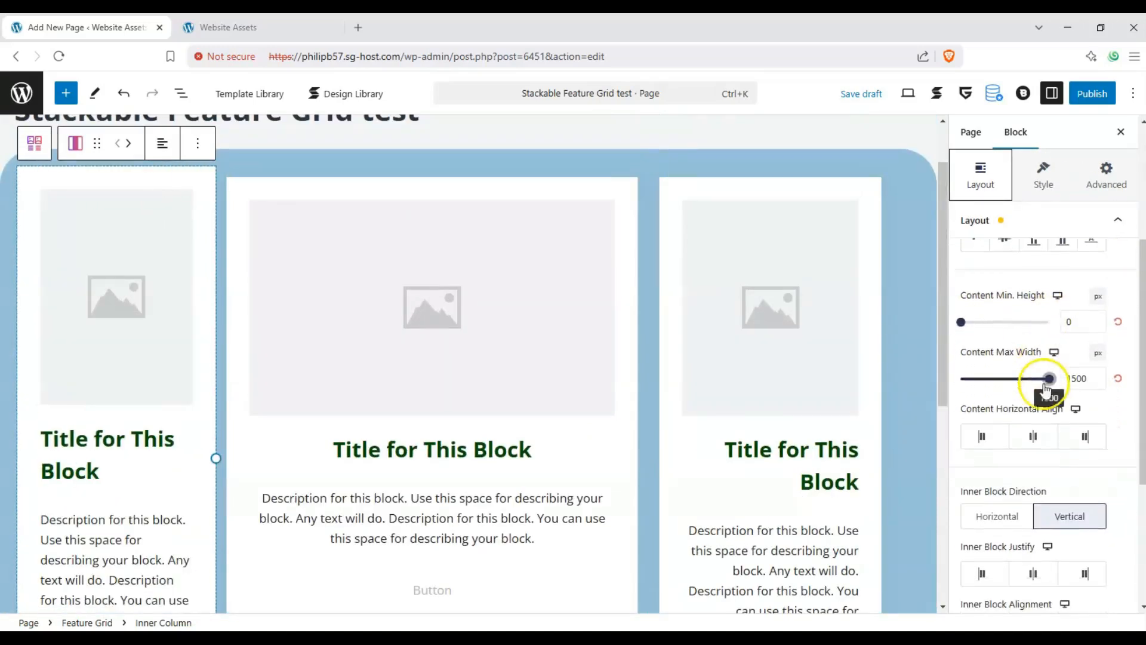
- Try the horizontal inner block direction on the first inner column and switch it back to vertical
left_click(1009, 483)
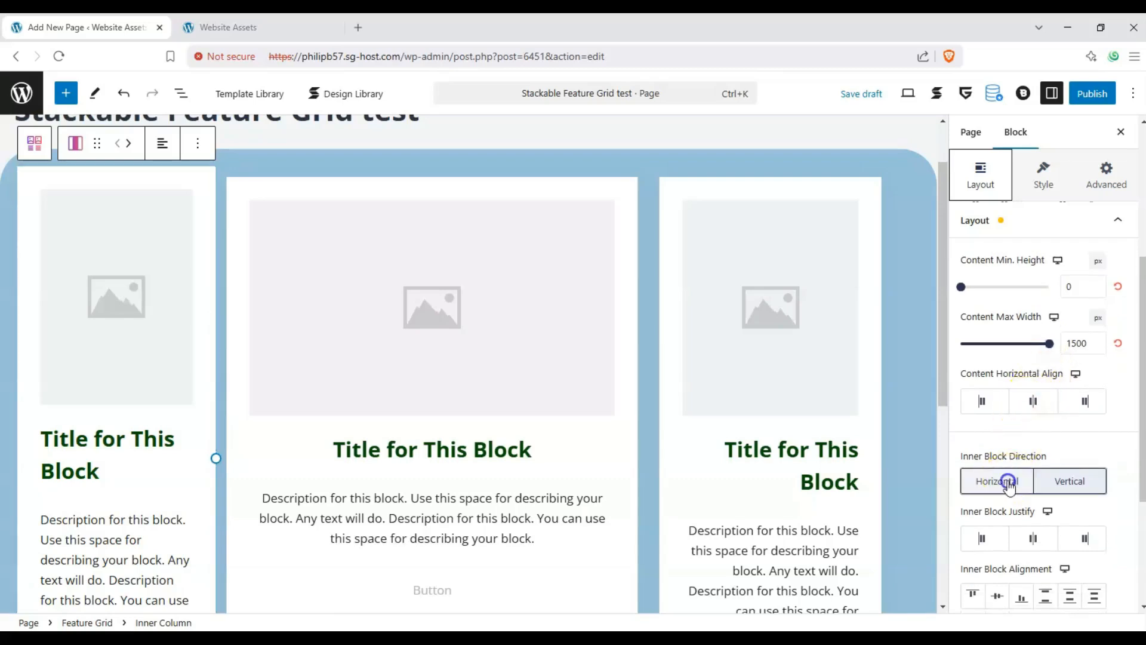
left_click(1040, 485)
scroll(20, 307, "down", 3)
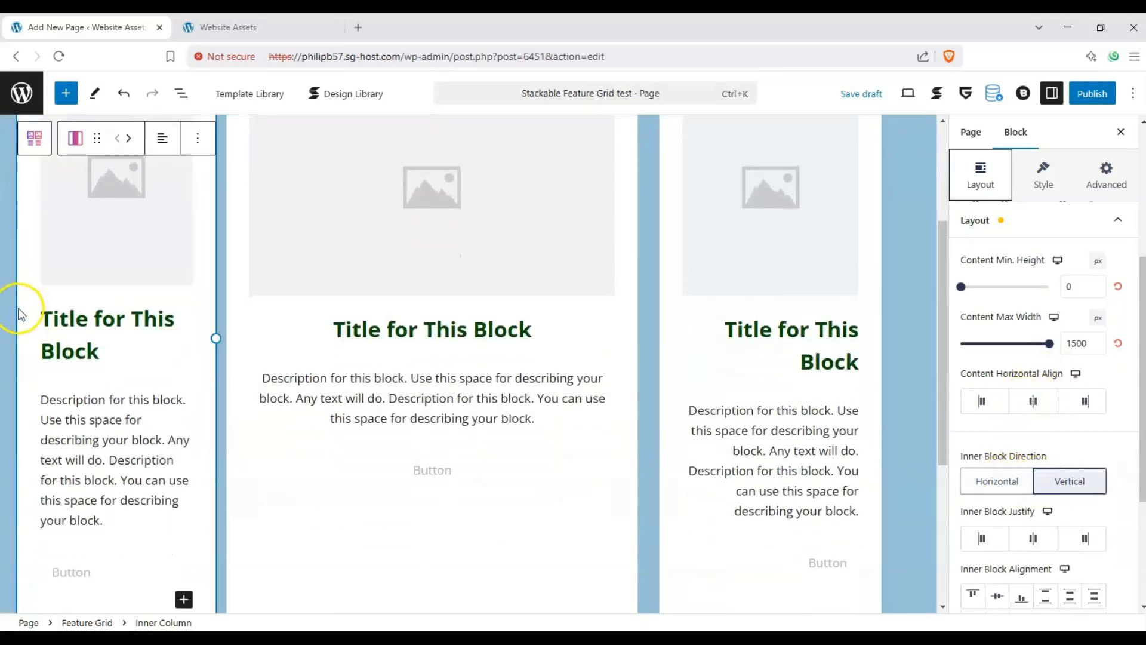
scroll(20, 313, "up", 4)
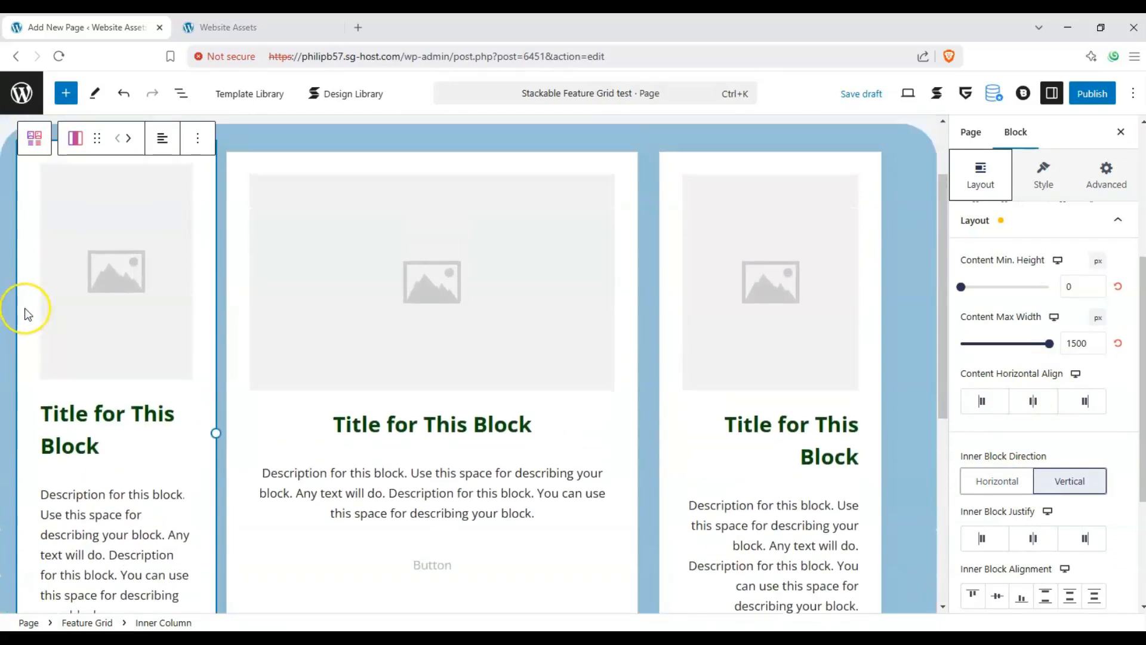
- Look over the first inner column's inner block justify, alignment and gap settings and its Block Size & Spacing options
scroll(26, 313, "down", 1)
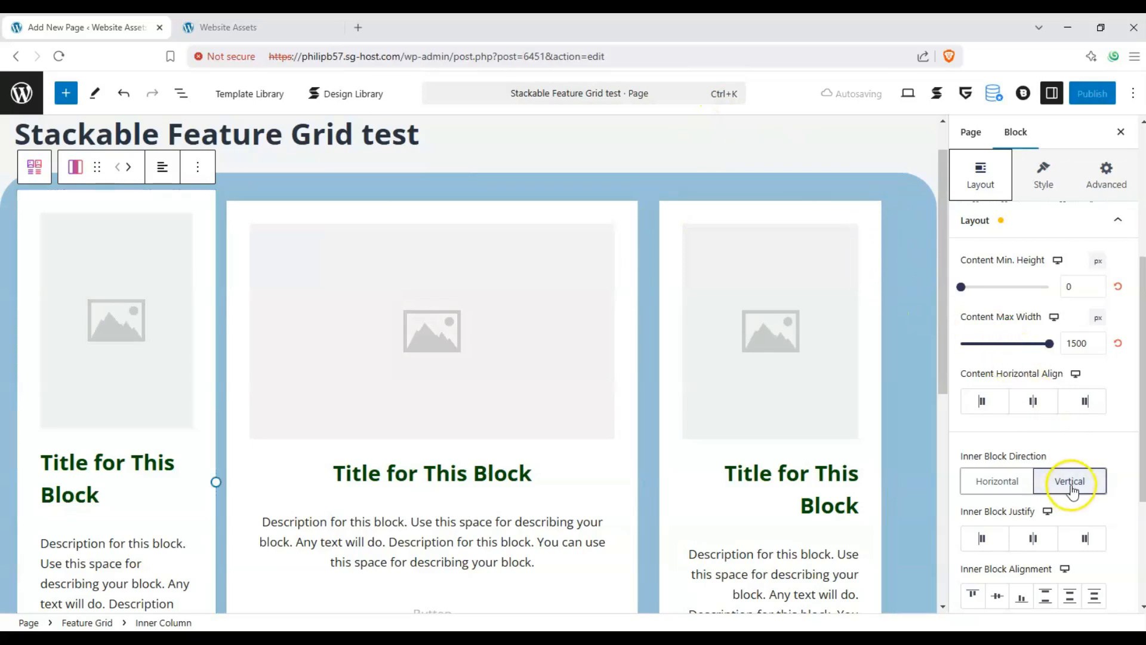
scroll(1071, 486, "down", 1)
scroll(657, 337, "down", 3)
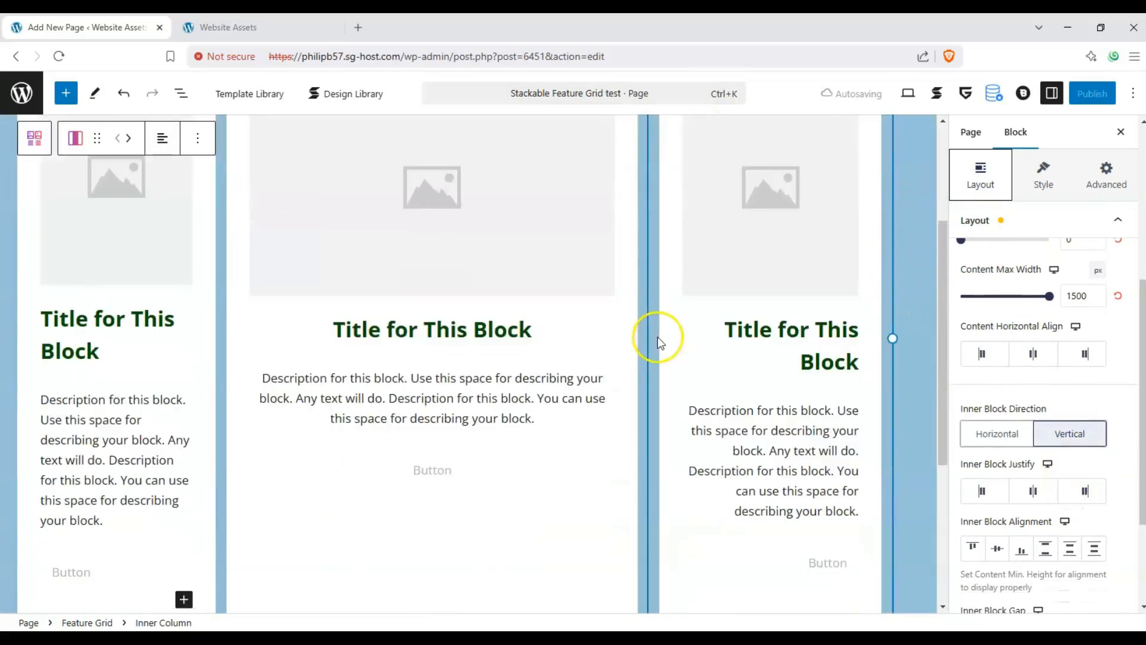
scroll(657, 337, "up", 3)
scroll(1017, 353, "up", 2)
scroll(1074, 358, "down", 5)
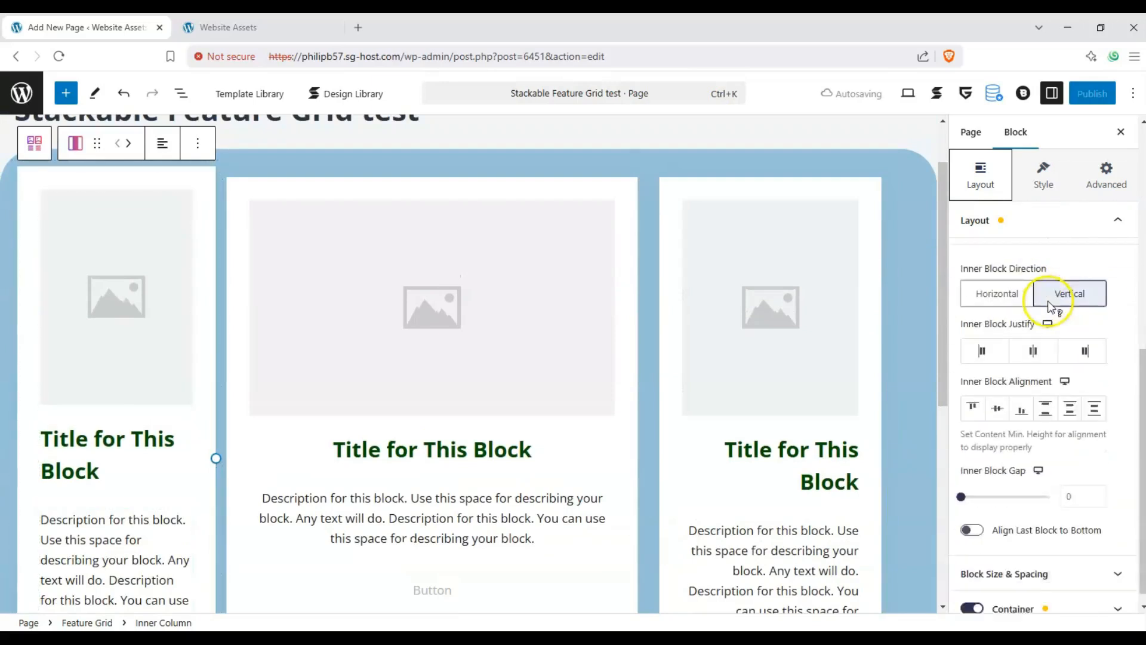
left_click(1112, 558)
scroll(1056, 287, "down", 1)
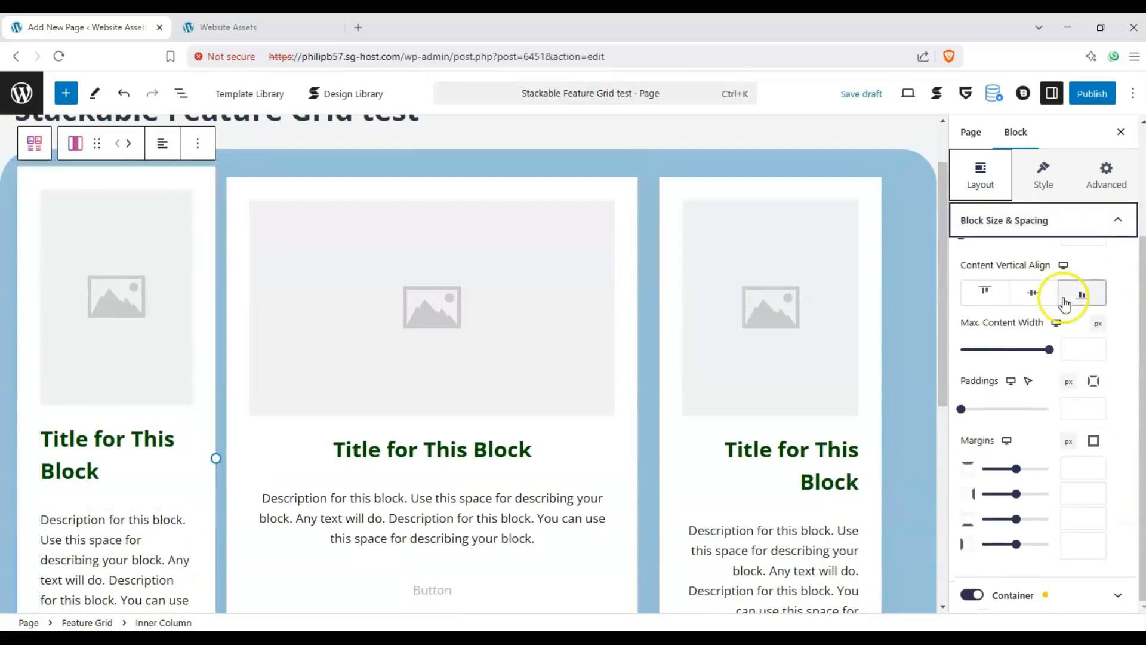
- Try the first inner column without its container and with its background enabled, returning both switches to their original state
left_click(972, 595)
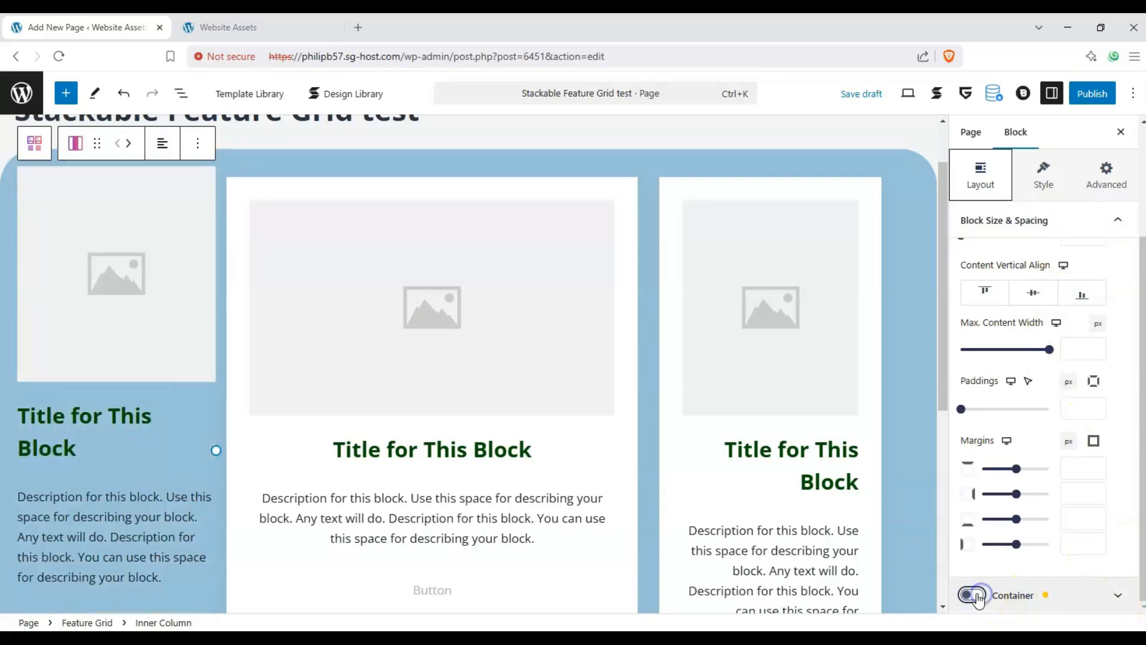
left_click(973, 595)
left_click(1045, 179)
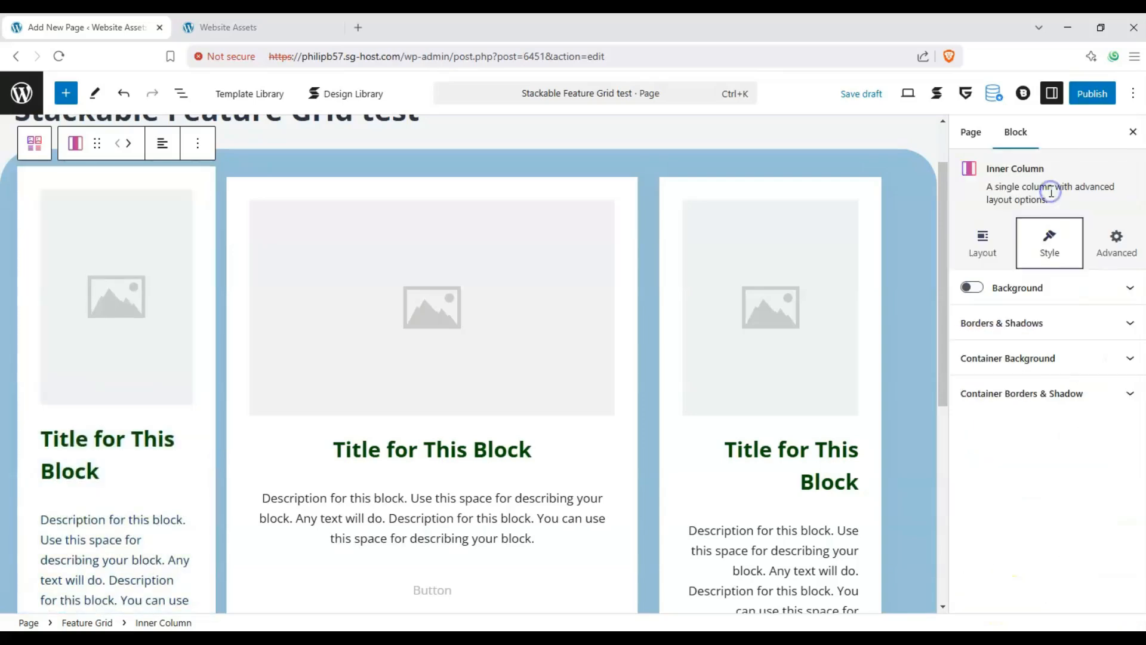
left_click(988, 287)
left_click(987, 287)
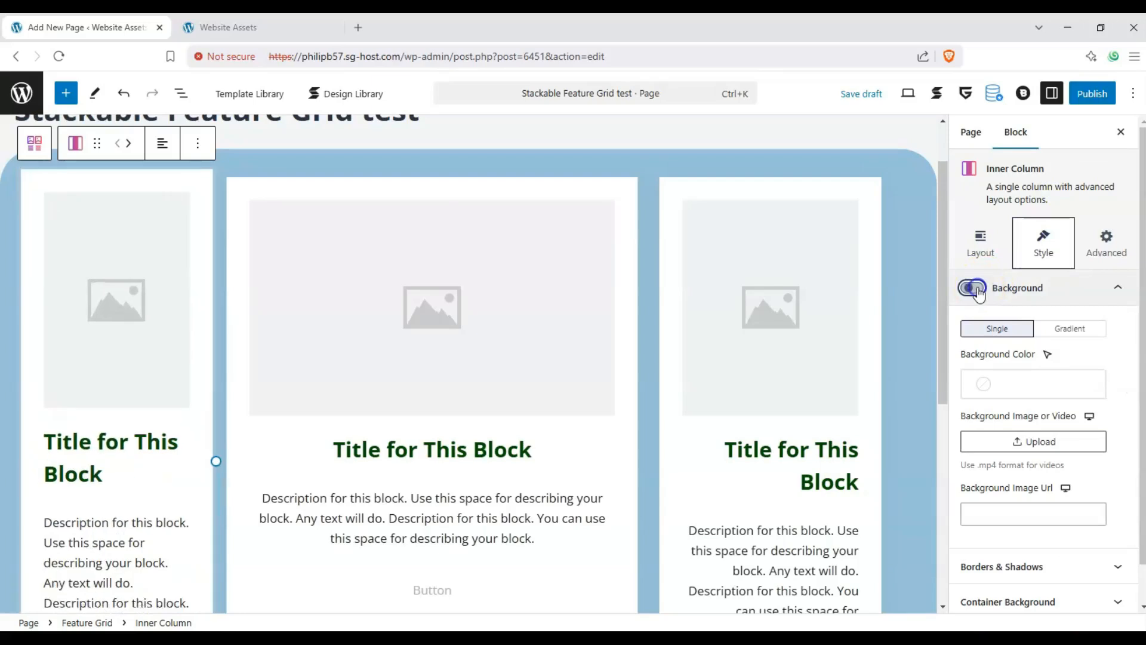
- Set the first inner column's border radius to 50 and its shadow/outline to 7
scroll(1048, 358, "down", 1)
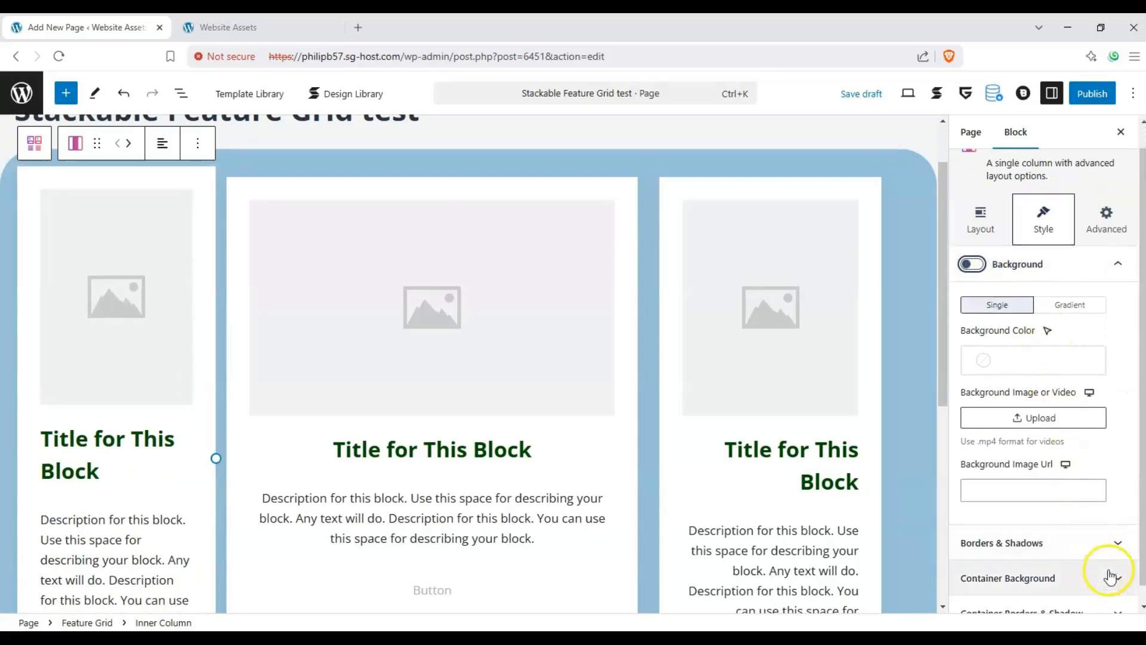
left_click(1111, 544)
left_click_drag(967, 440, 1014, 444)
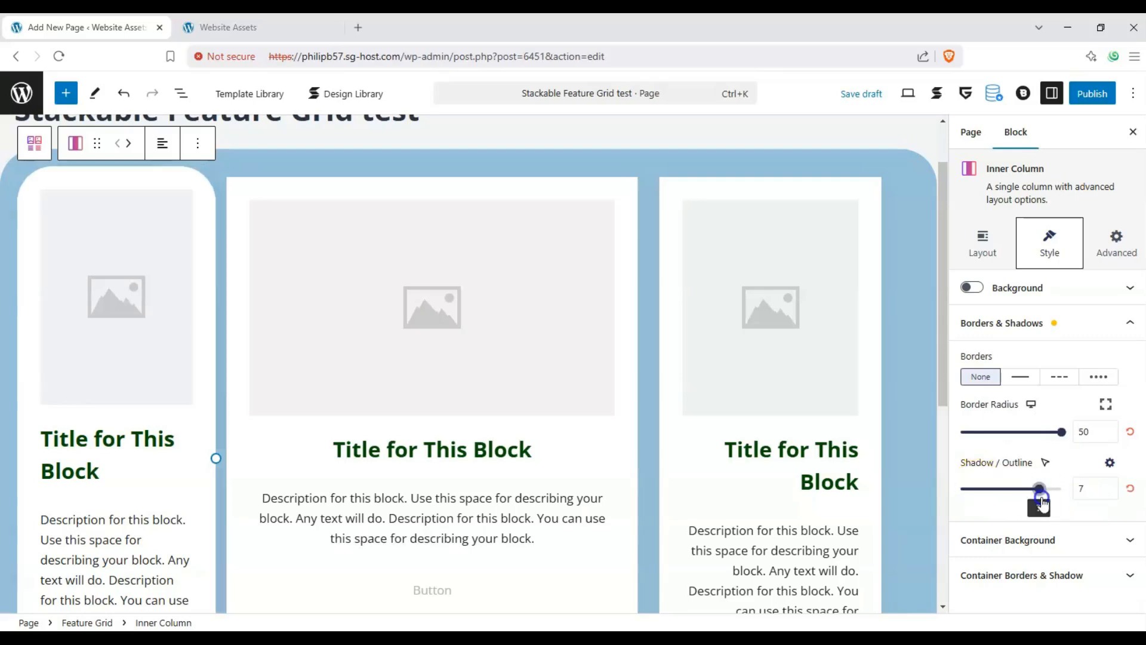
- Try the option that triggers the hover state on nested blocks in the first inner column's container background, and reset it
left_click(1100, 539)
left_click(979, 407)
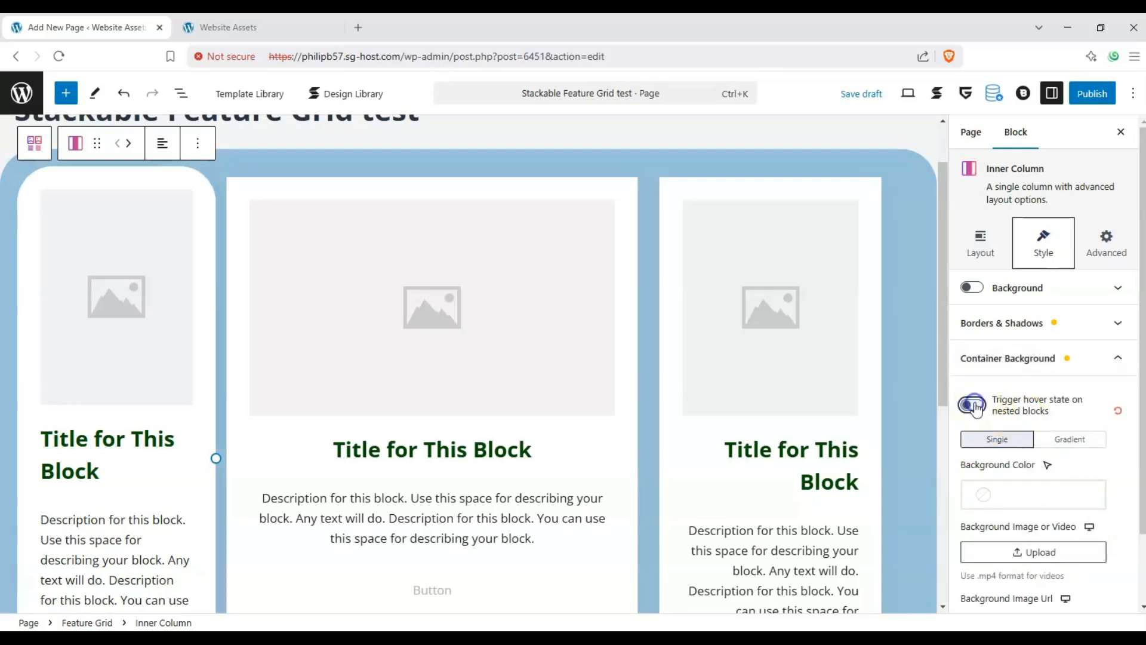
left_click(1060, 366)
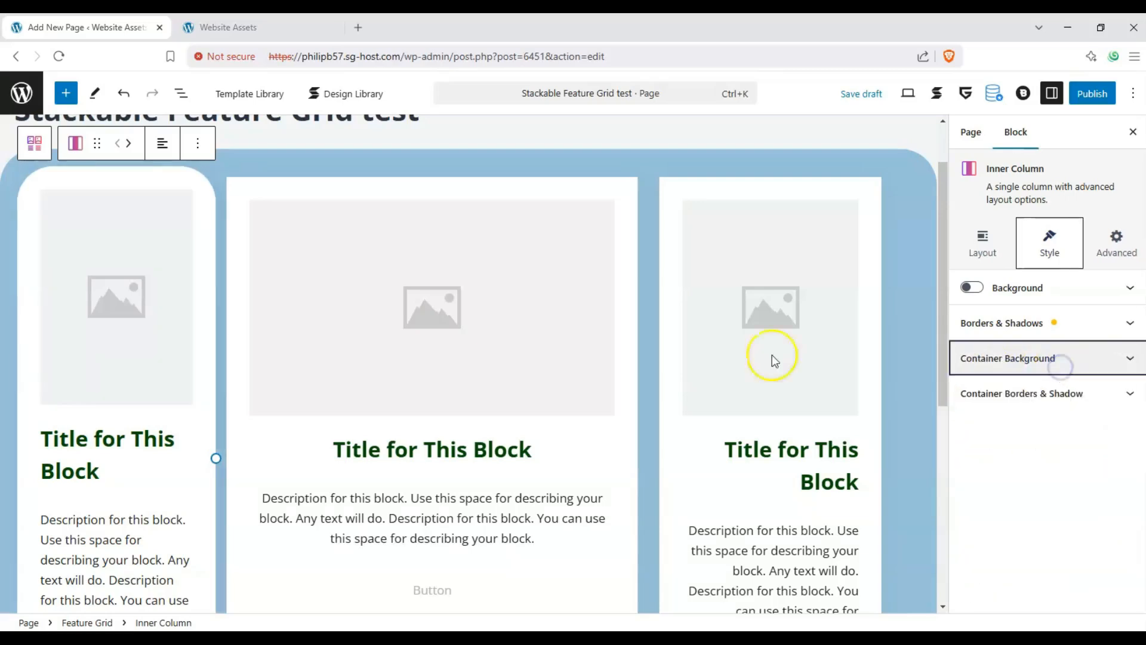
- Set the container border radius of the first inner column to 0
left_click(1122, 389)
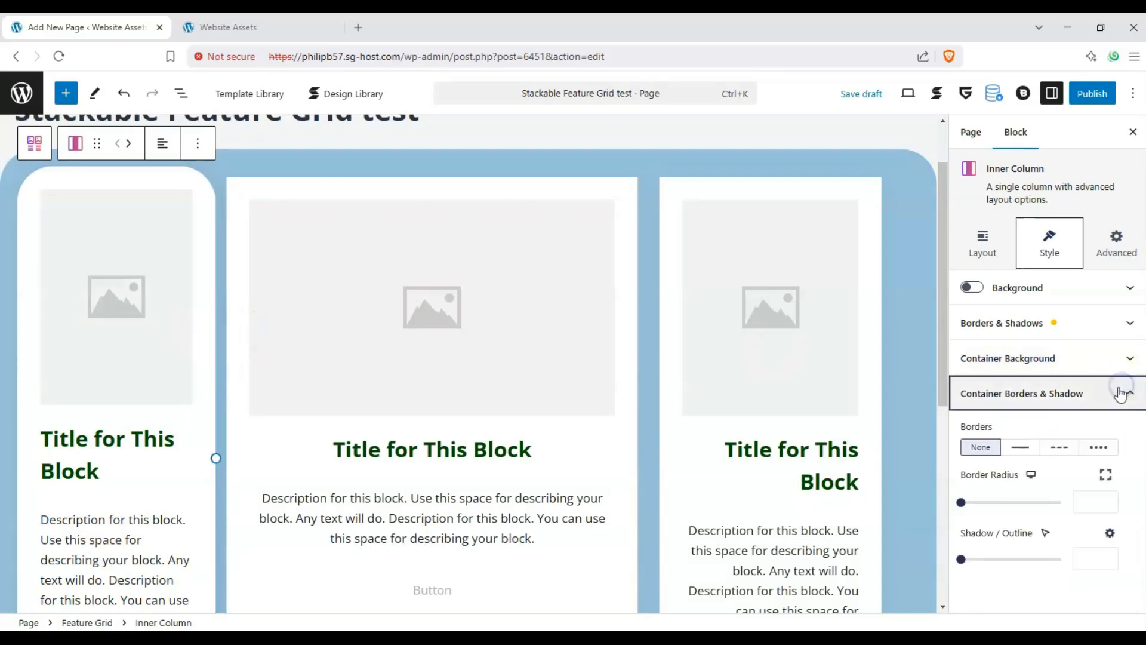
left_click_drag(961, 502, 1038, 503)
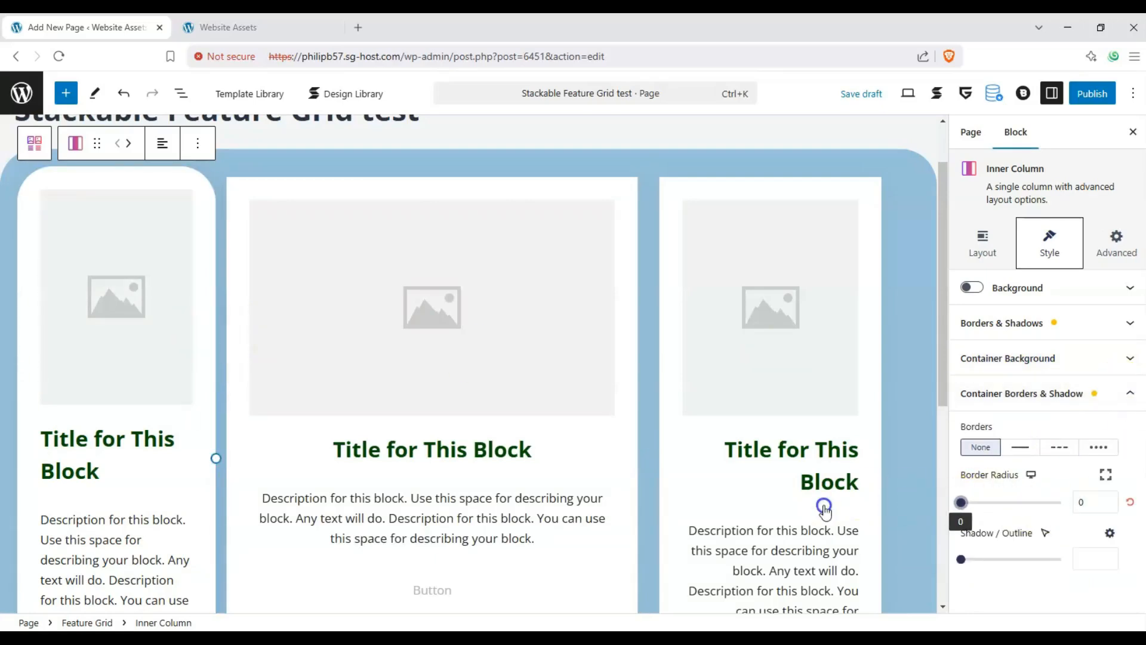
left_click(1120, 396)
- Look over the link settings in the first inner column's advanced options
left_click(1113, 262)
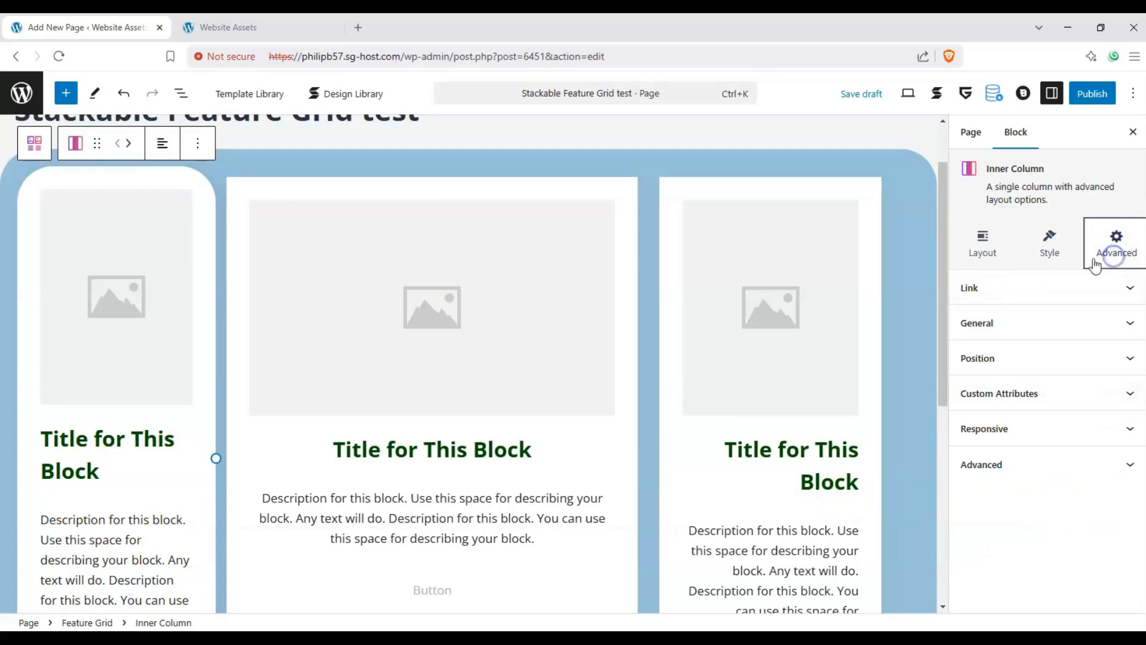
left_click(1049, 290)
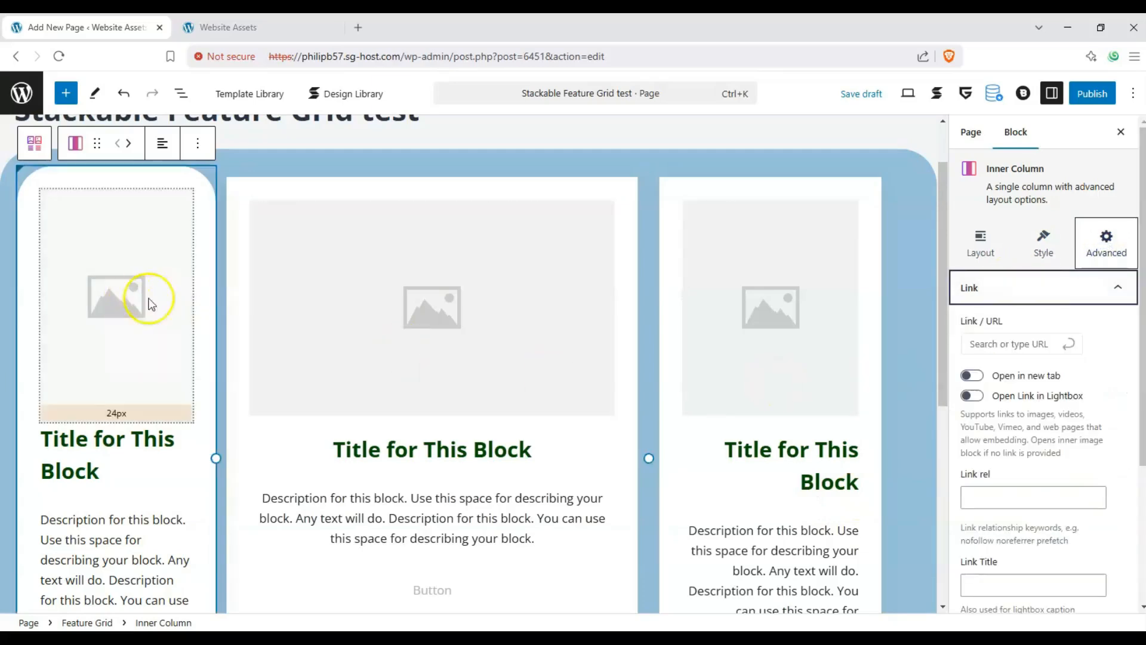
left_click(1076, 289)
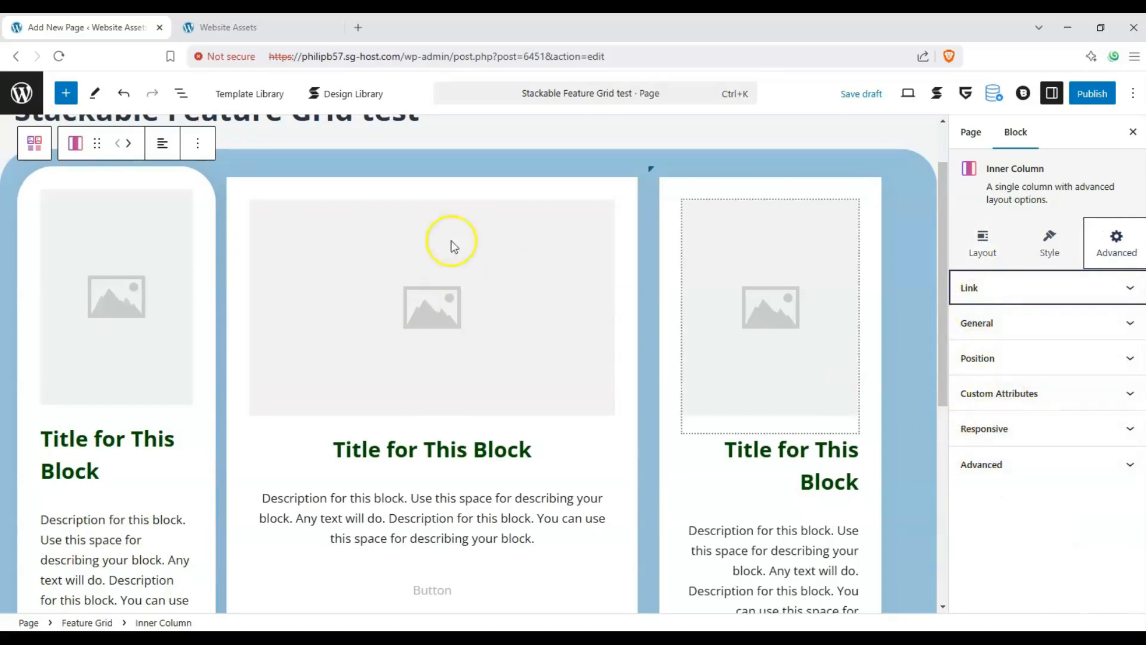
- Look over the advanced, style and layout categories of the whole Feature Grid block, plus the first inner column's layout settings
left_click(233, 158)
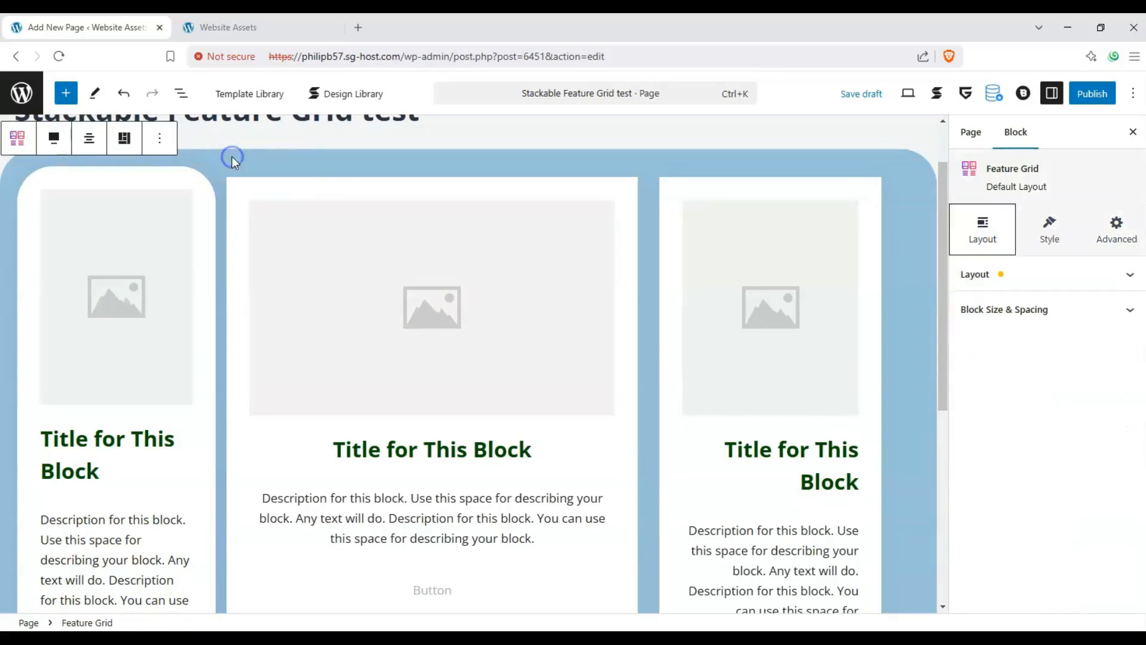
left_click(1092, 238)
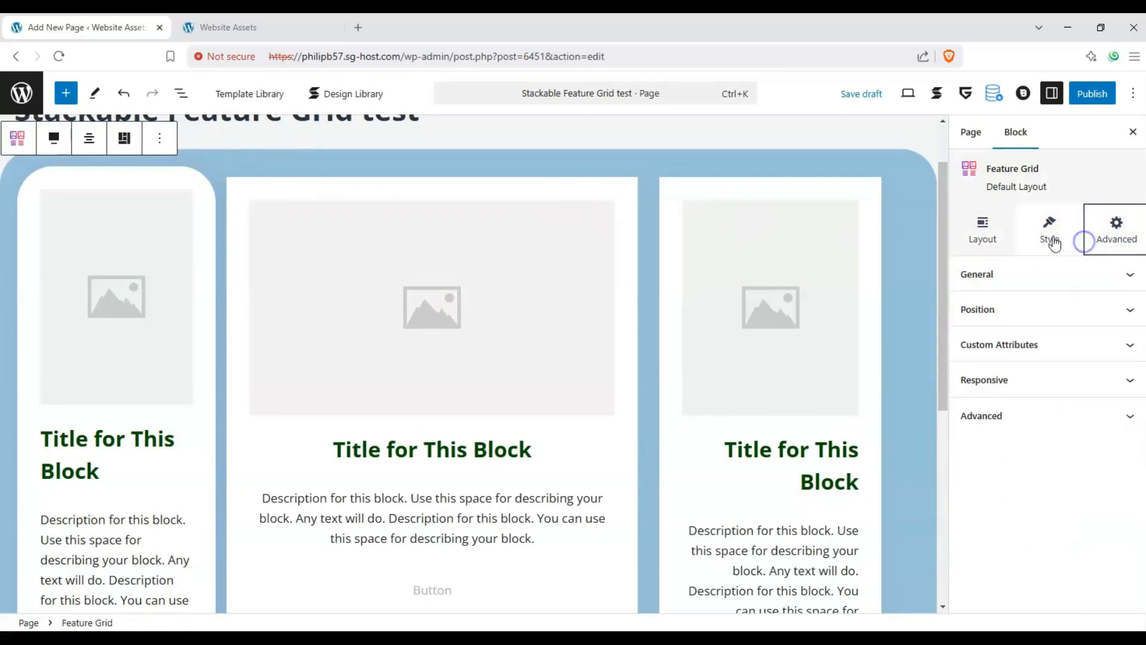
left_click(1050, 230)
left_click(982, 230)
left_click(650, 218)
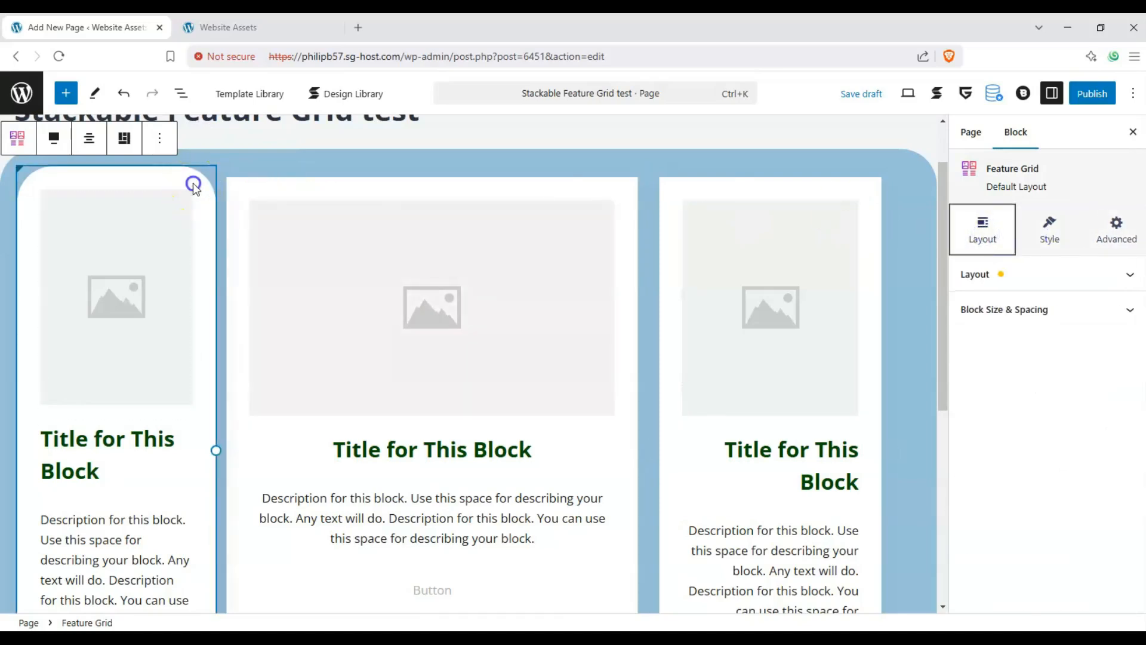
left_click(192, 183)
left_click(974, 239)
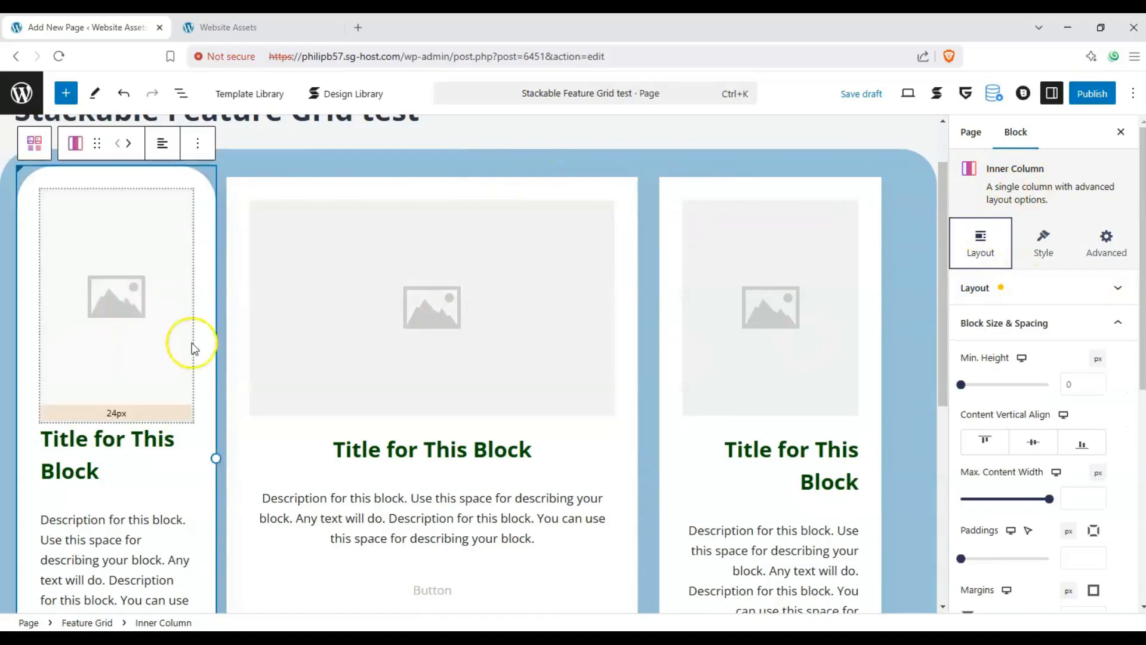
scroll(215, 334, "down", 2)
scroll(127, 313, "up", 1)
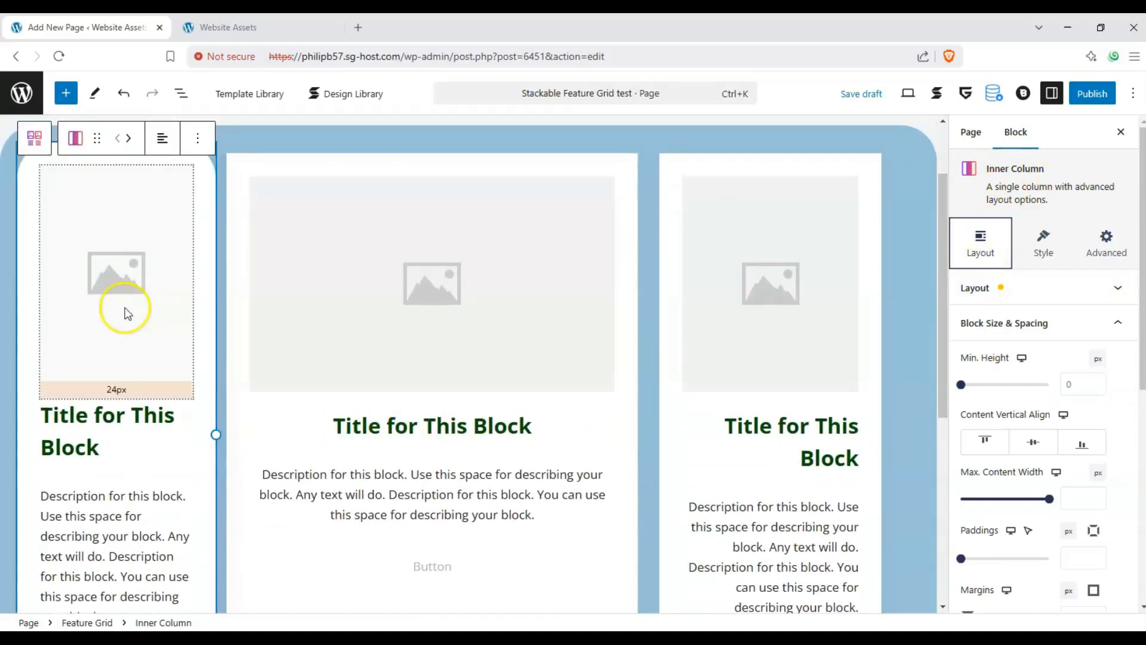
- Insert the yellow glove picture from the media library into the first inner column's image block
left_click(132, 274)
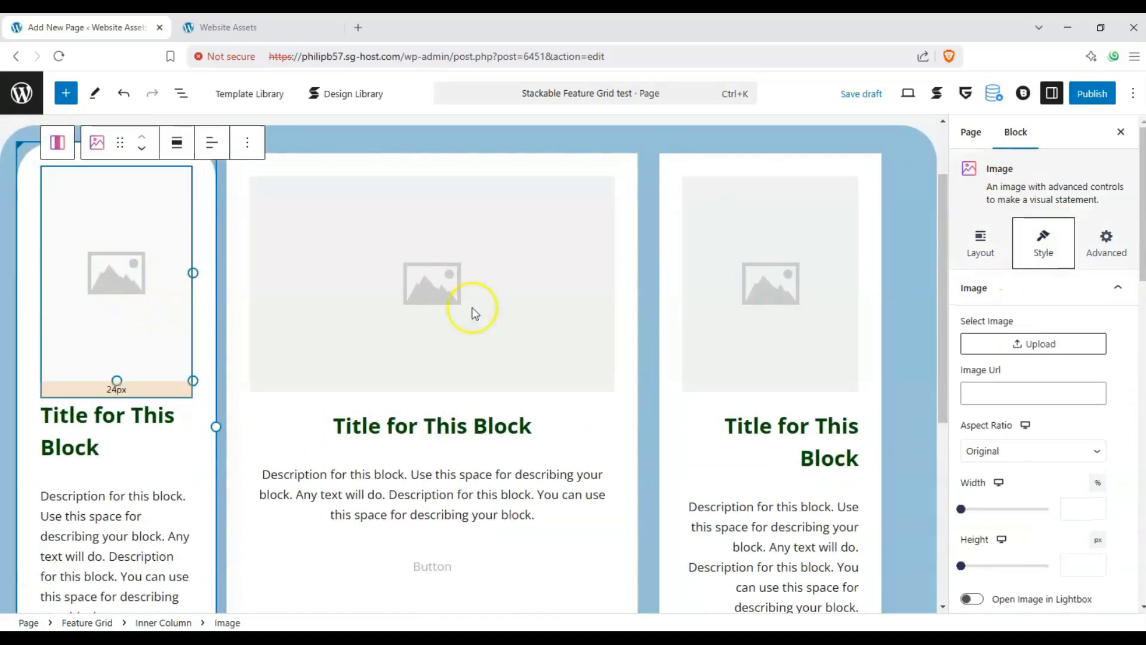
left_click(1022, 350)
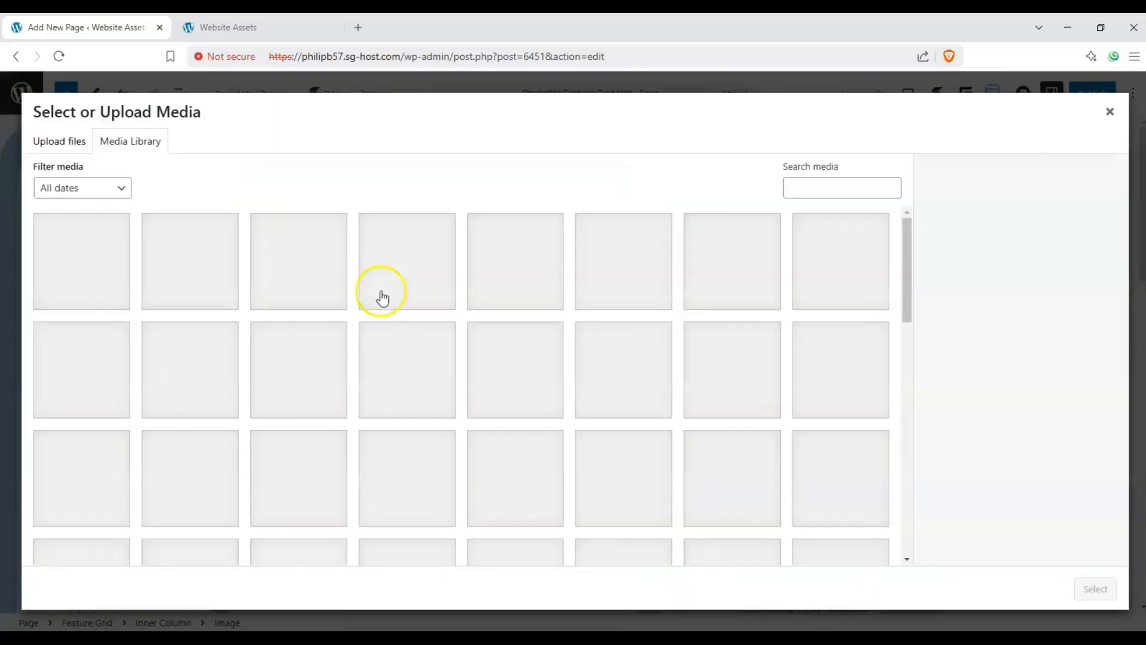
scroll(385, 315, "down", 1)
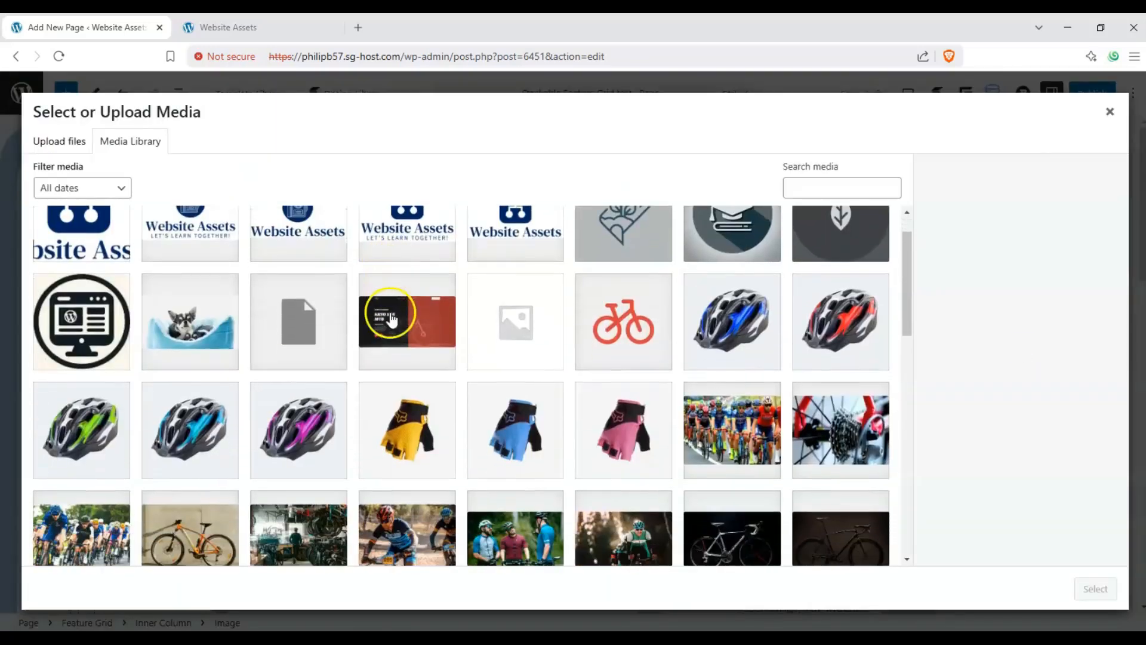
left_click(415, 430)
left_click(1076, 591)
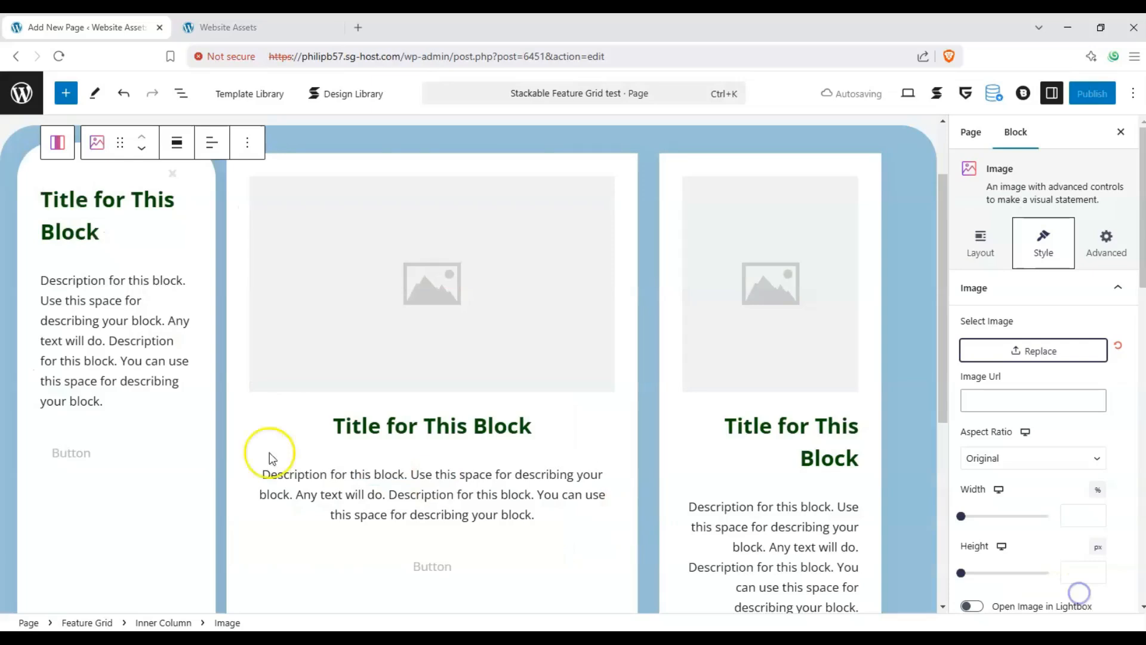
- Insert the blue glove picture from the media library into the middle column's image block
left_click(456, 278)
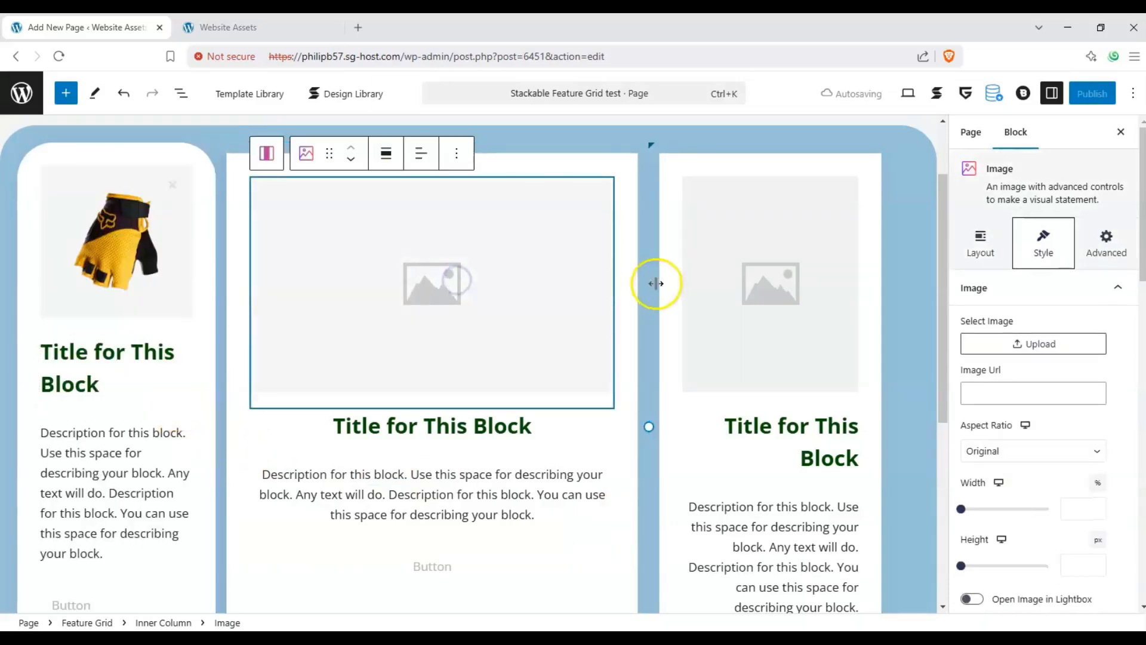
left_click(1054, 340)
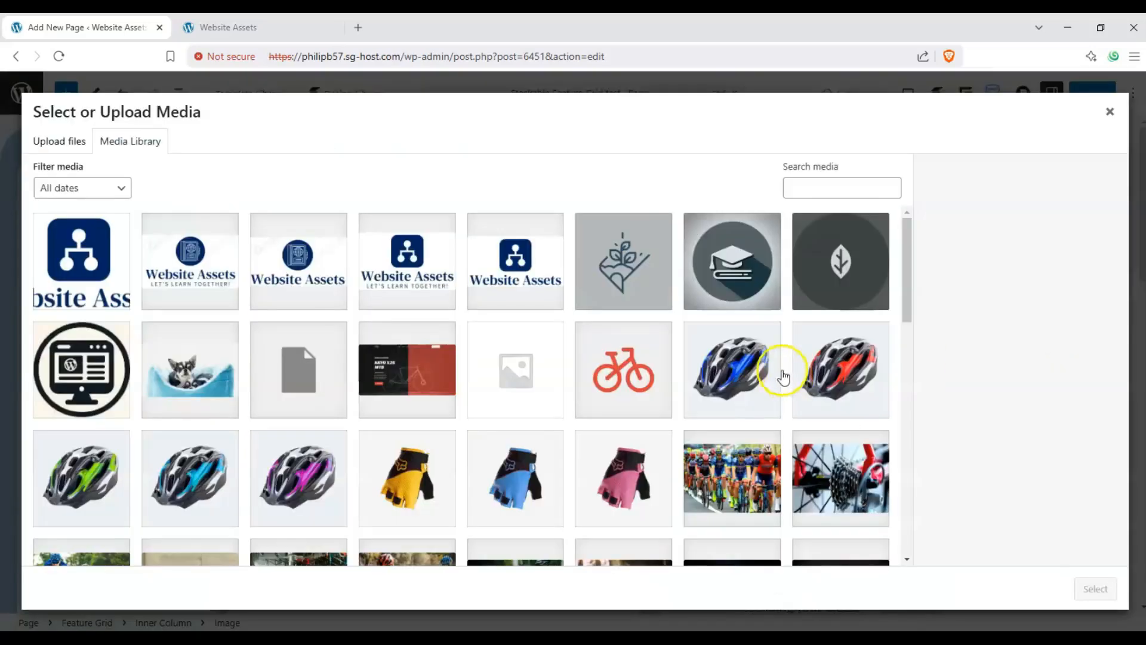
left_click(500, 475)
left_click(1095, 589)
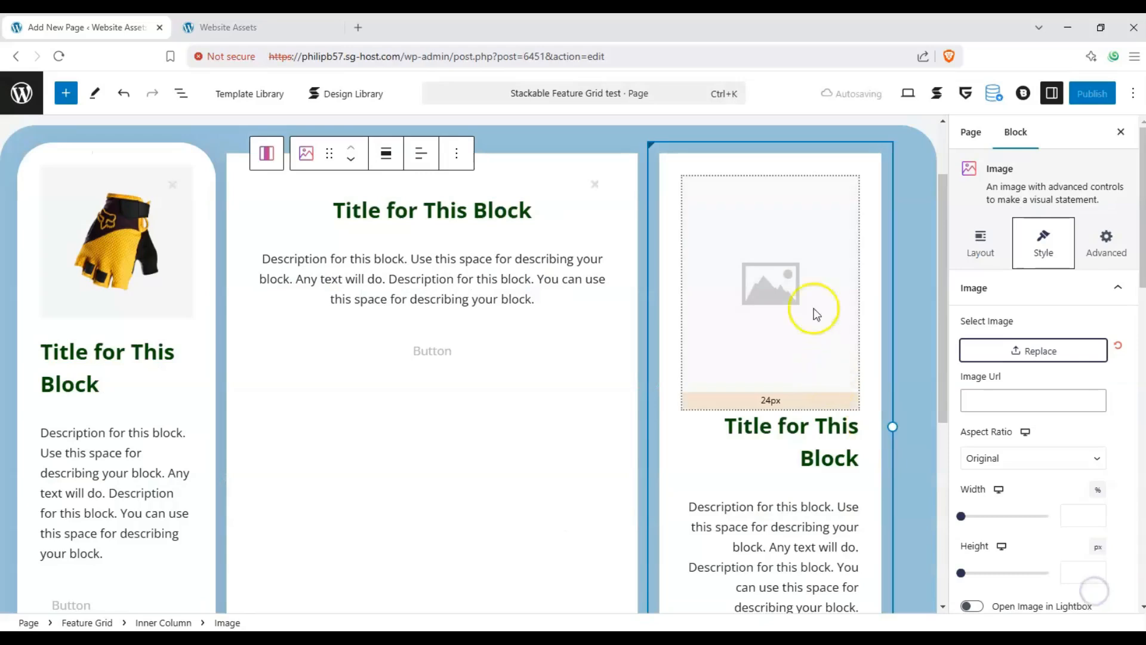
- Insert the pink glove picture accessories-5.jpg from the media library into the third column's image block
left_click(788, 294)
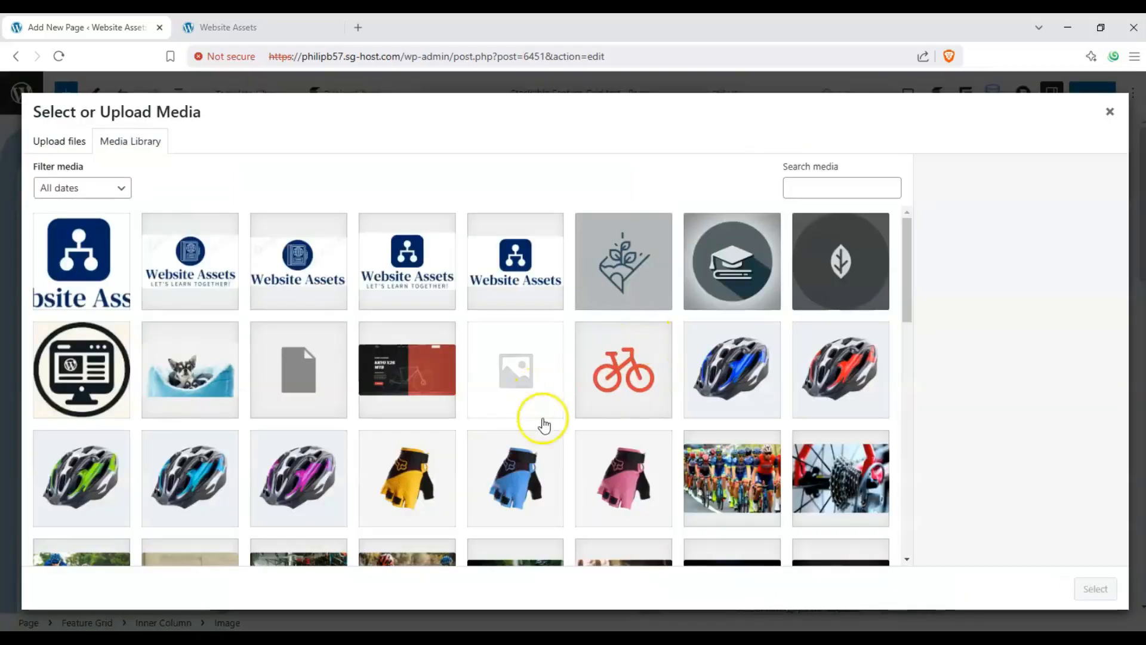
left_click(623, 477)
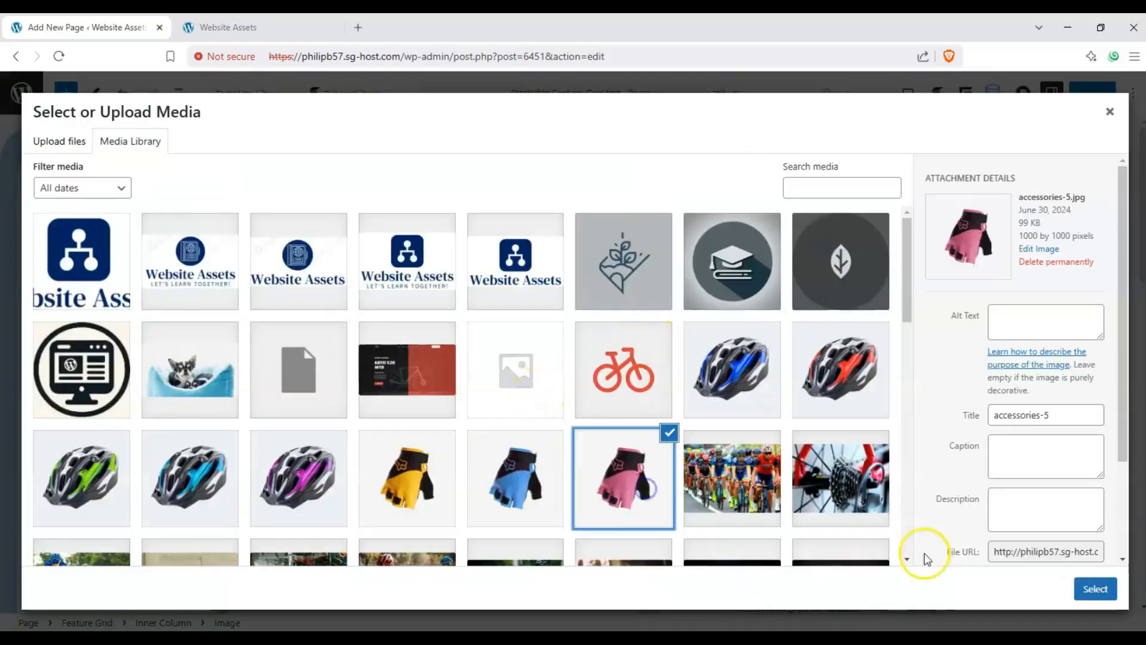
left_click(1095, 589)
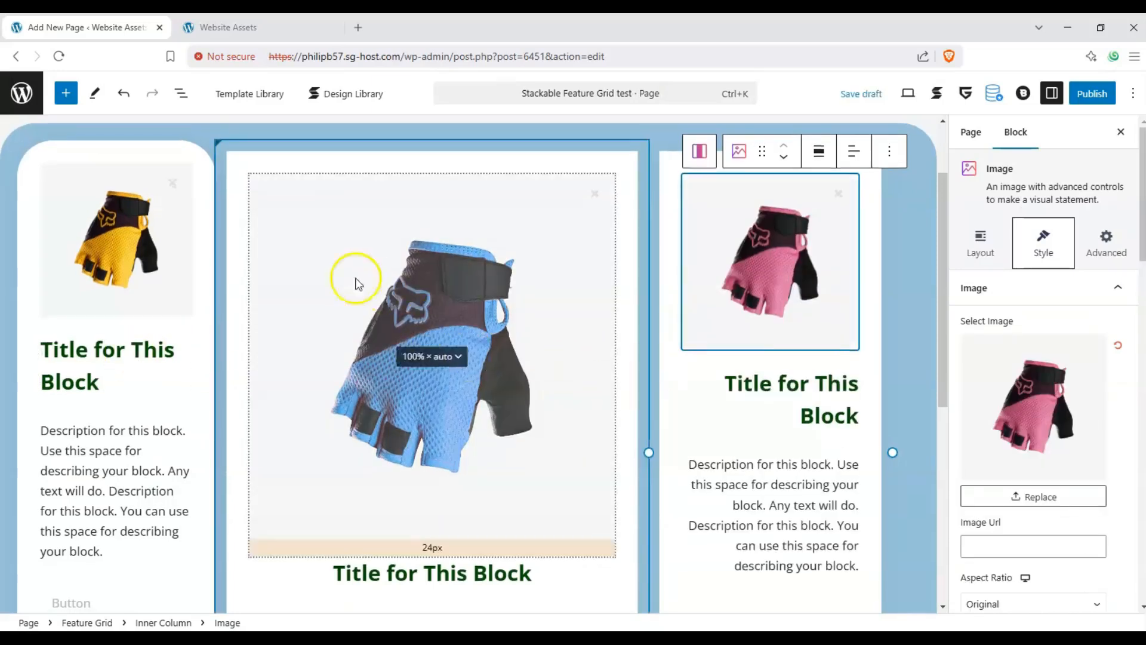
- Set the middle column's blue glove image to a height of 378 px and a width of 55%
scroll(351, 310, "down", 2)
scroll(303, 409, "down", 2)
scroll(528, 299, "up", 3)
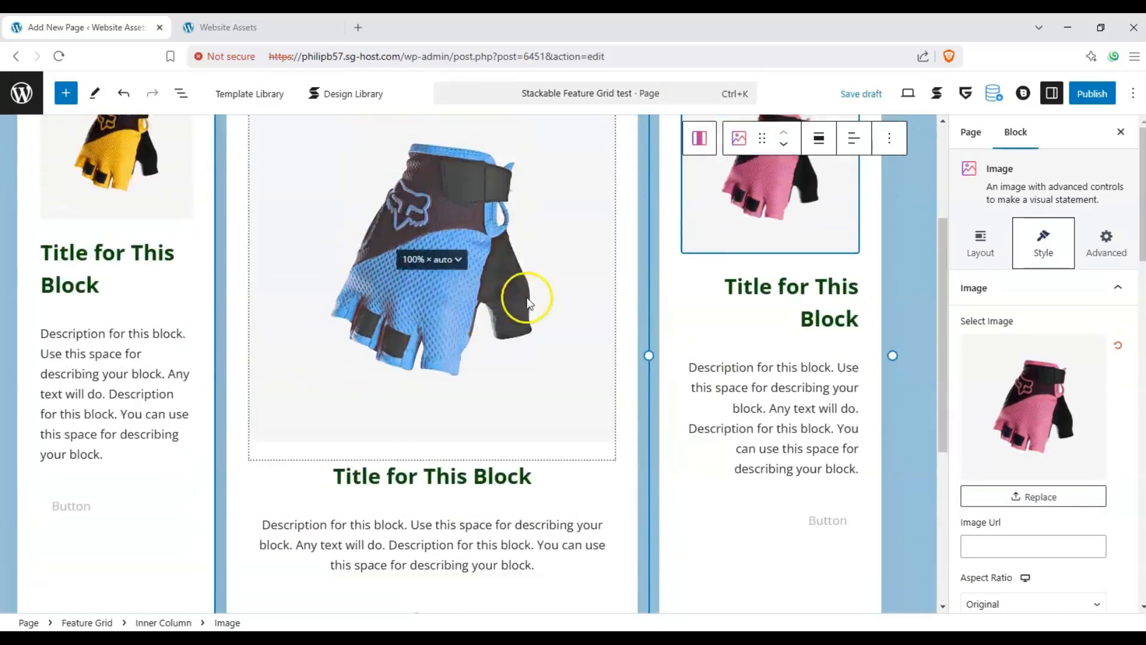
left_click(527, 297)
scroll(1069, 417, "down", 4)
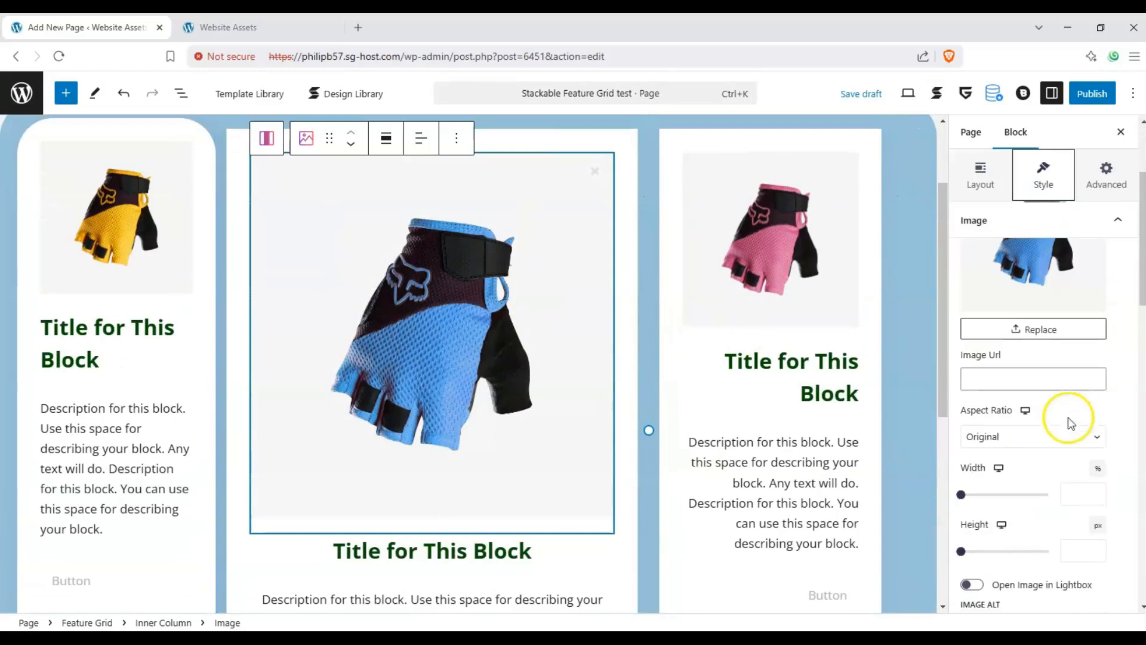
left_click_drag(961, 503, 994, 504)
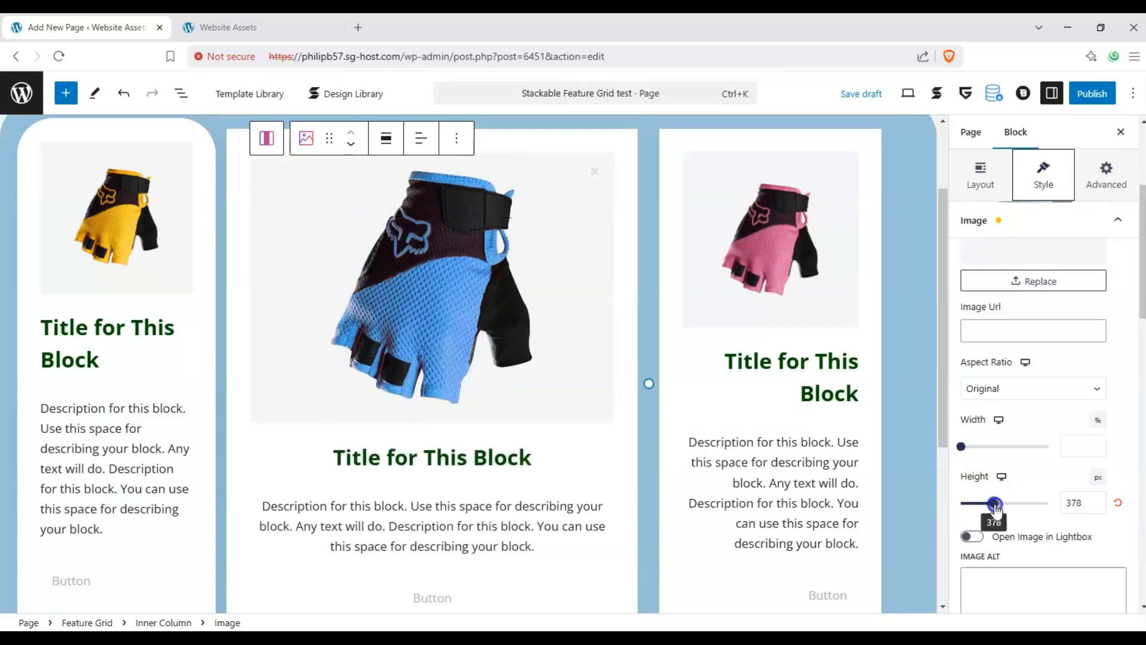
left_click_drag(963, 446, 1010, 456)
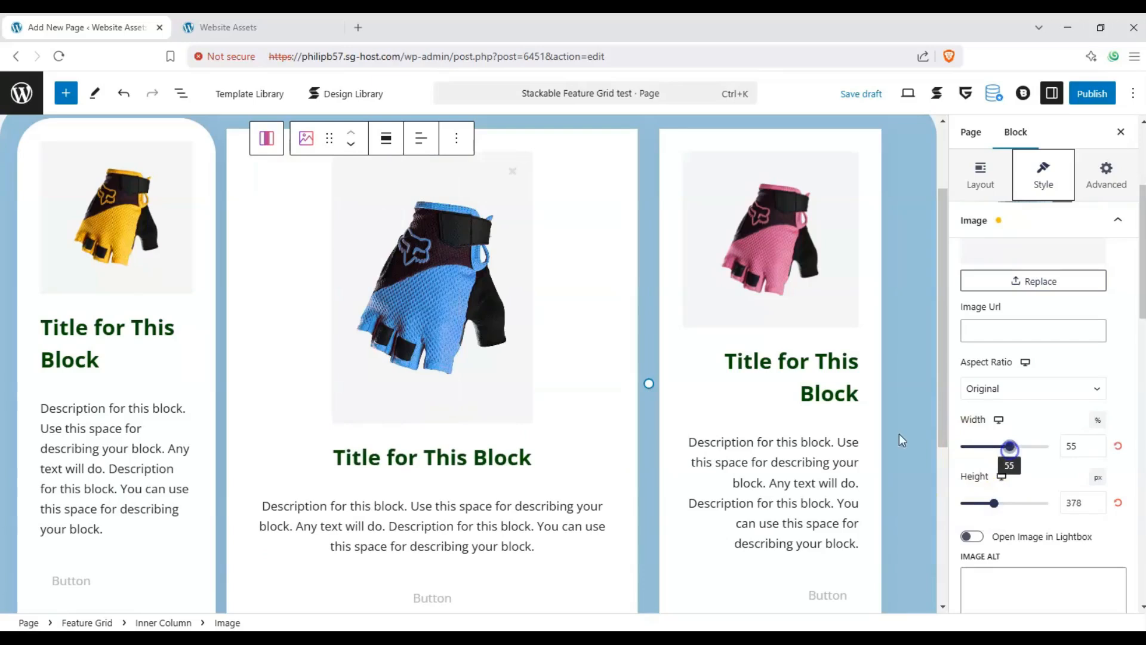
- Look over the blue glove image's remaining style options and its layout and advanced settings
scroll(1092, 468, "down", 5)
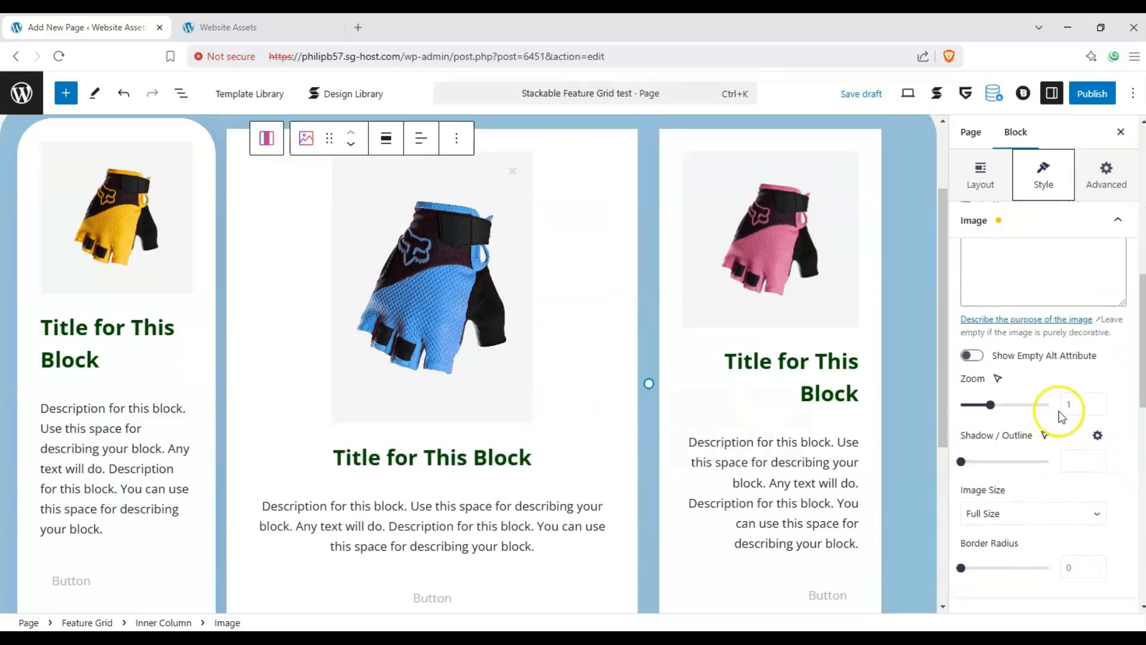
scroll(1061, 416, "up", 6)
left_click(1004, 250)
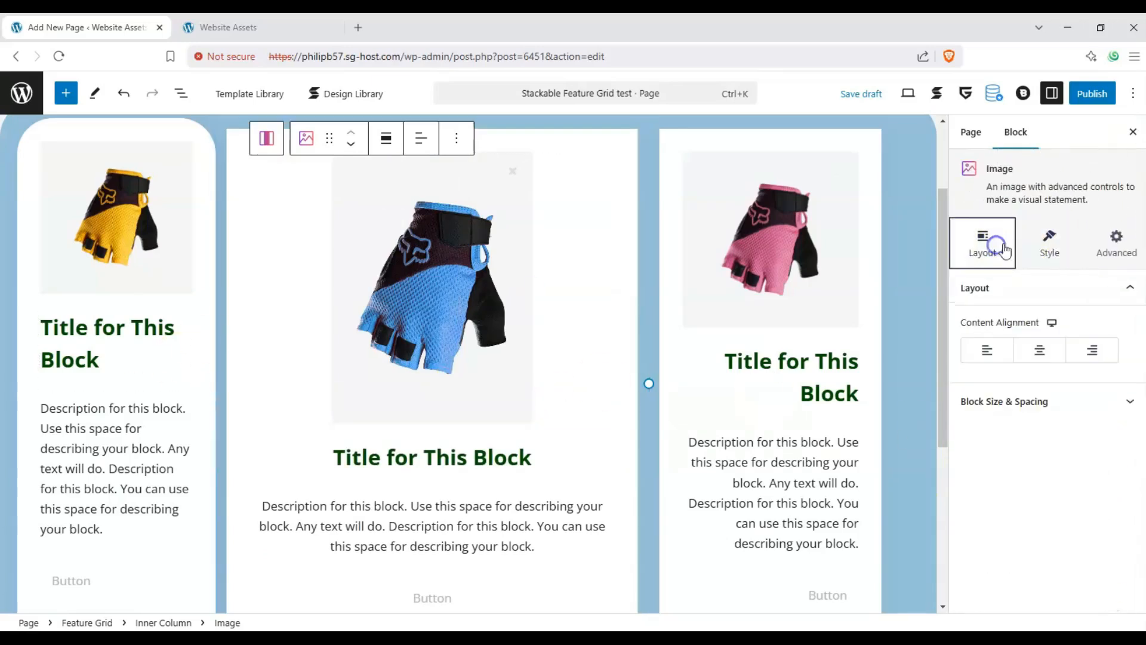
left_click(1037, 244)
left_click(1107, 237)
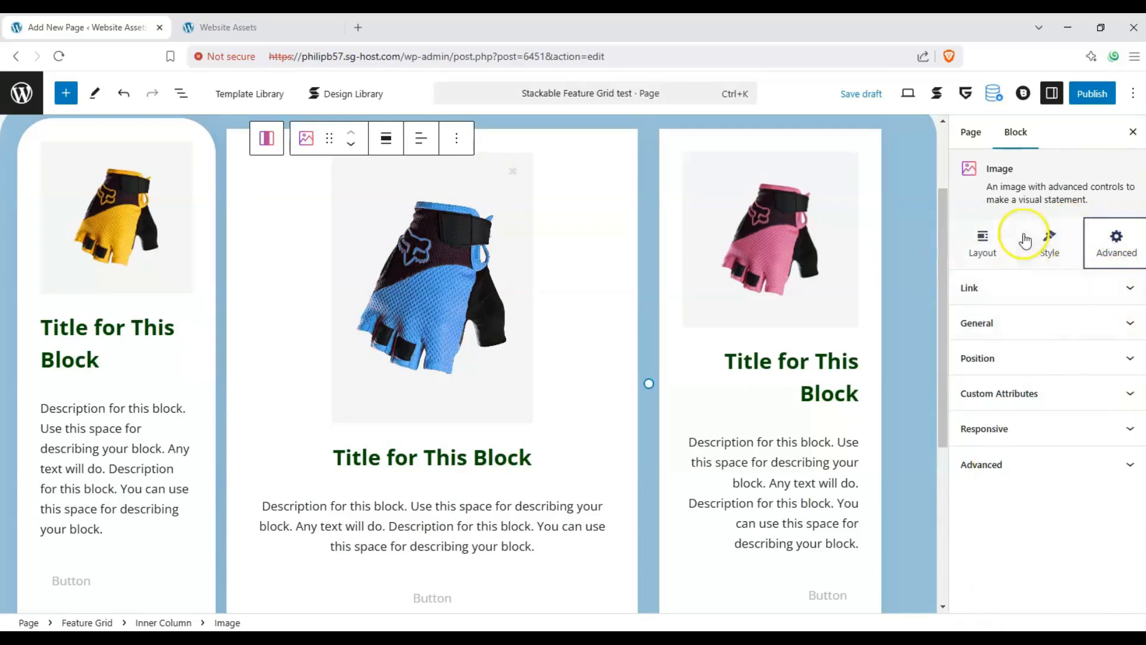
- Replace the first column's heading text with "Yellow Glove"
scroll(103, 396, "down", 1)
scroll(90, 379, "up", 1)
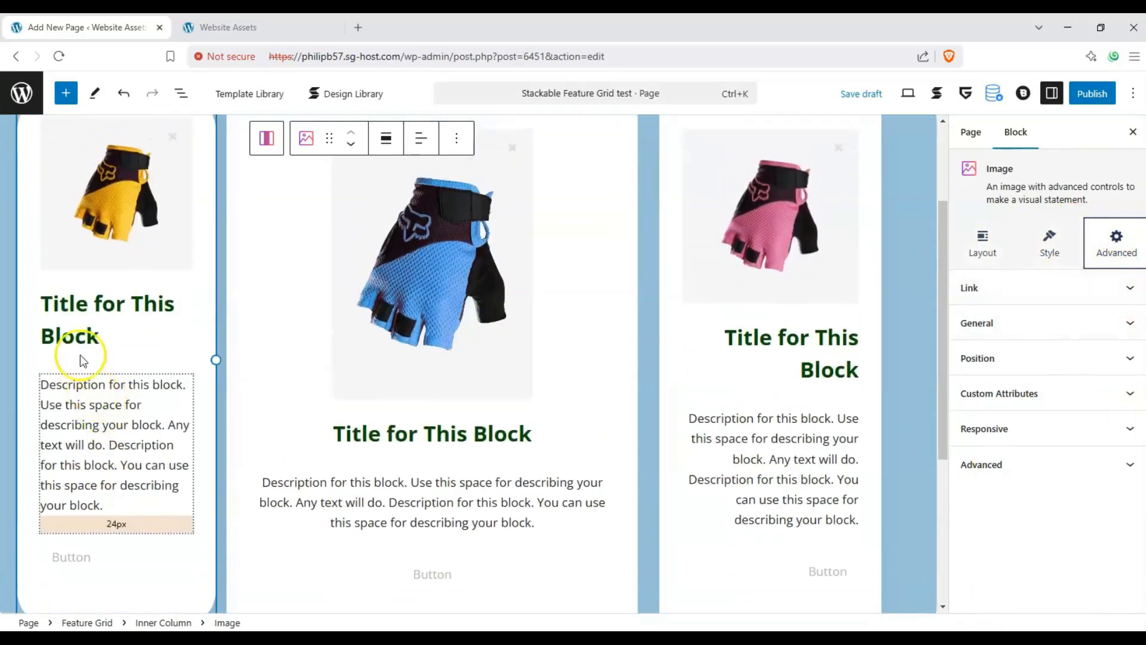
double_click(74, 334)
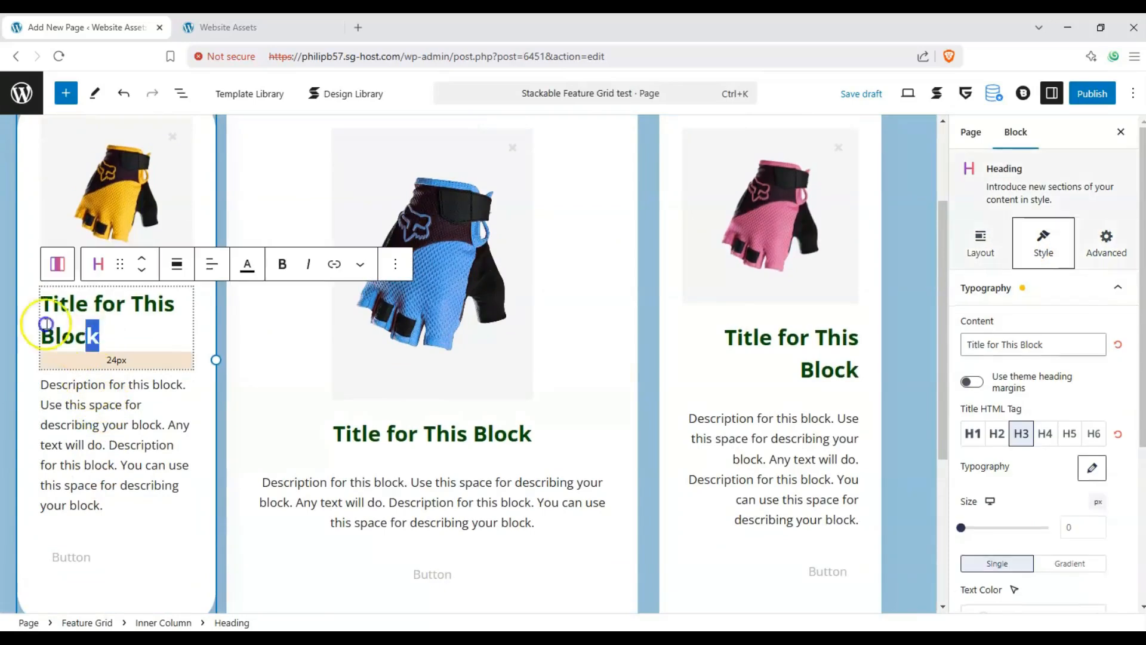
left_click_drag(46, 323, 63, 305)
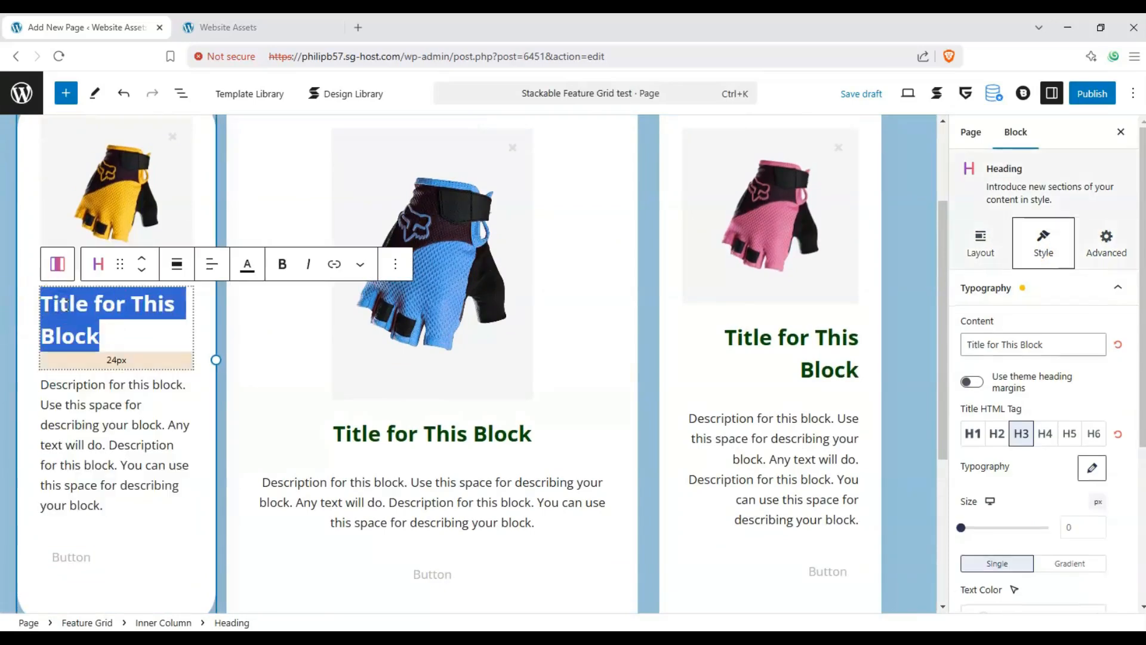
type("Yellow Glove")
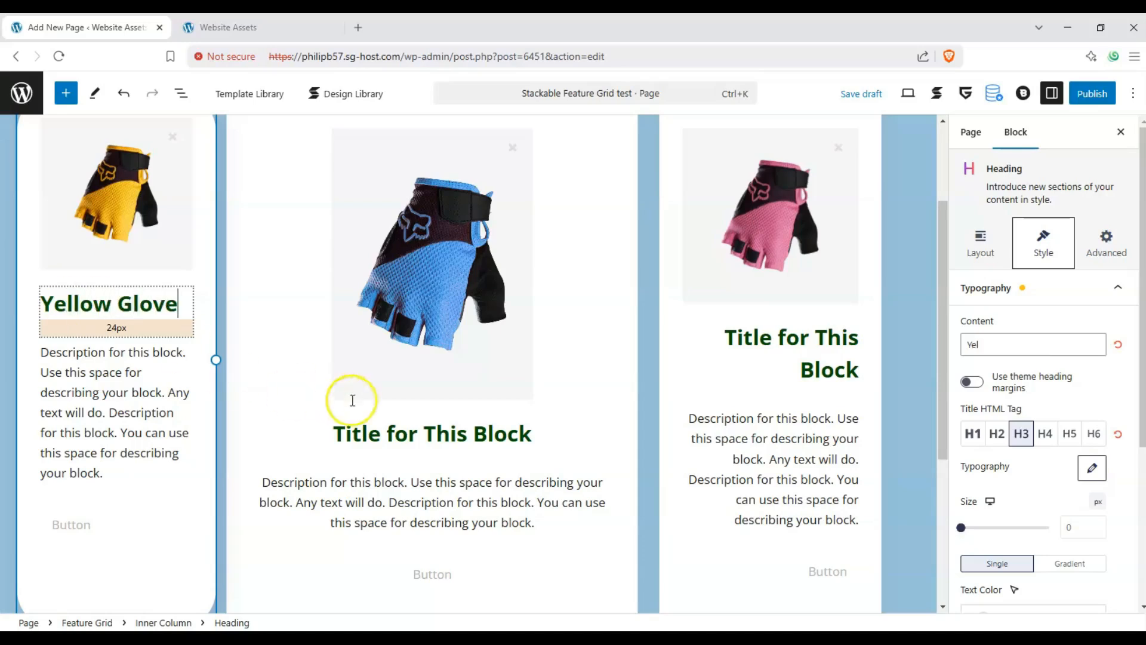
- Change the middle column's heading to "Blue Glove" and the third column's heading to "Pink Glove"
triple_click(389, 431)
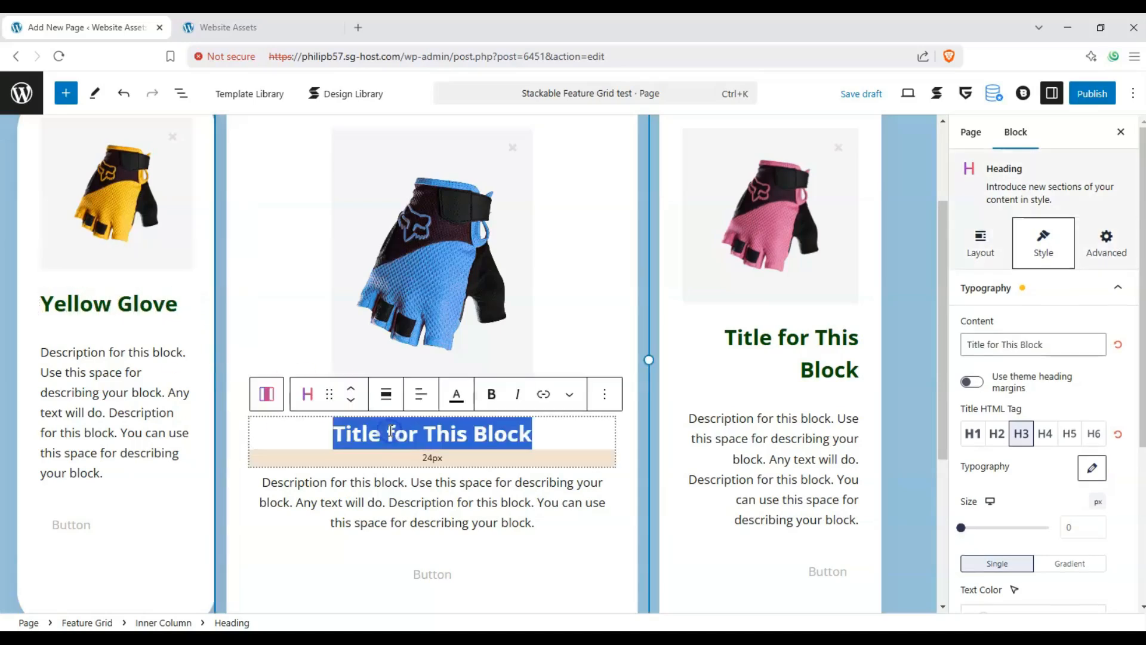
type("Blue Glove")
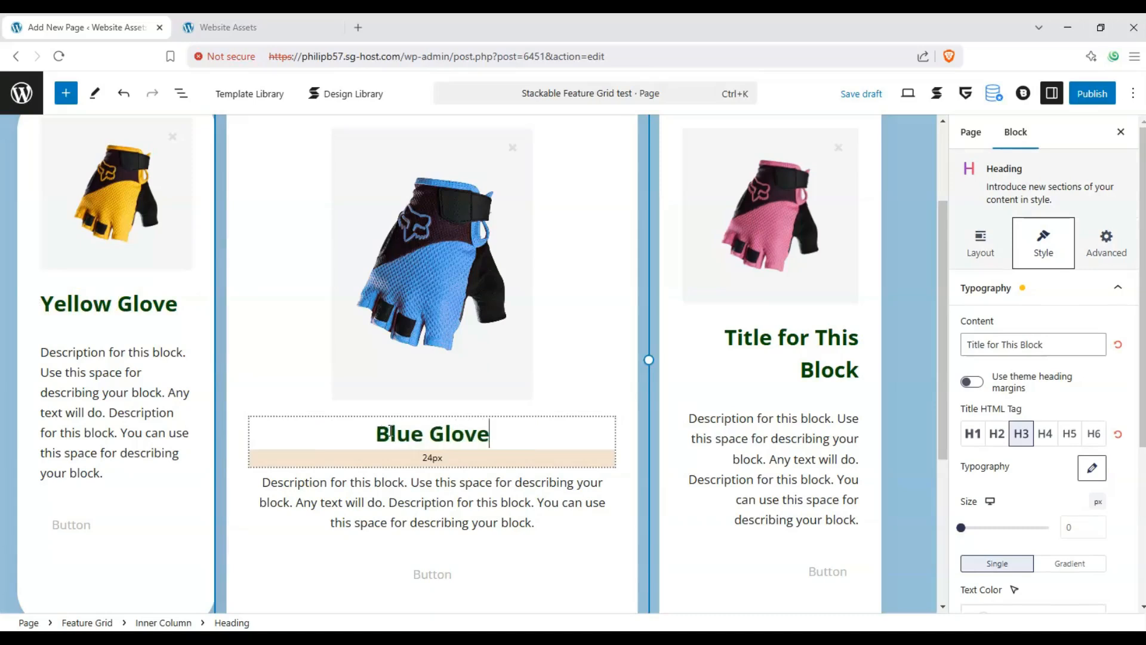
triple_click(761, 341)
type("P")
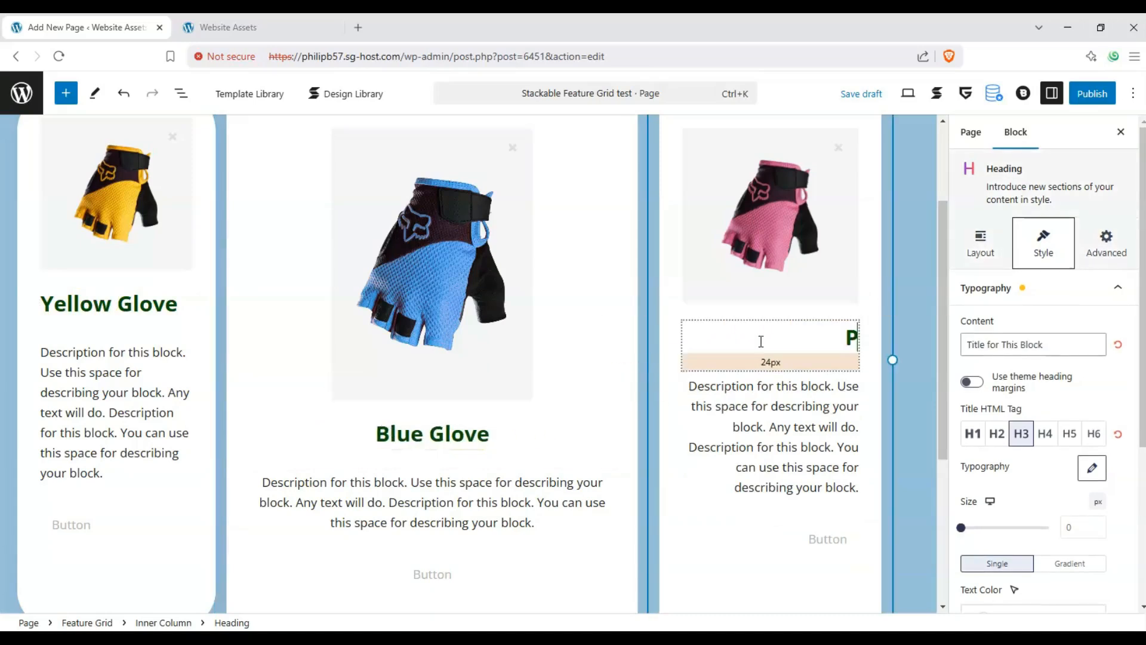
type("ink Glvoe")
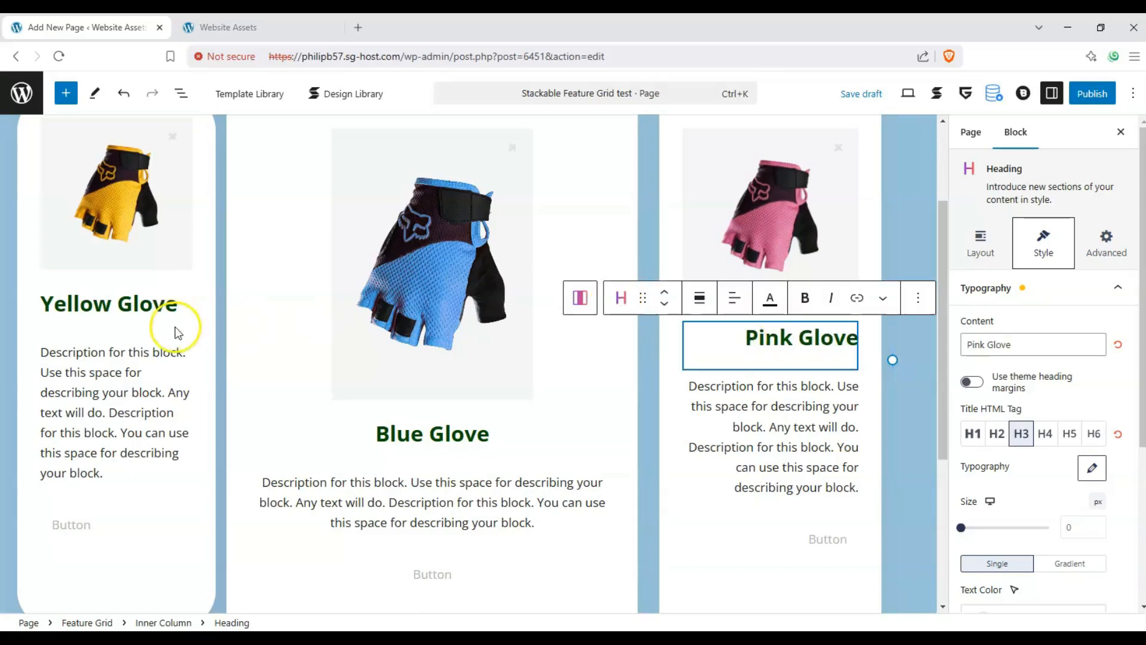
- Apply the Default button style to the button in the Yellow Glove column
scroll(90, 447, "down", 1)
left_click(80, 500)
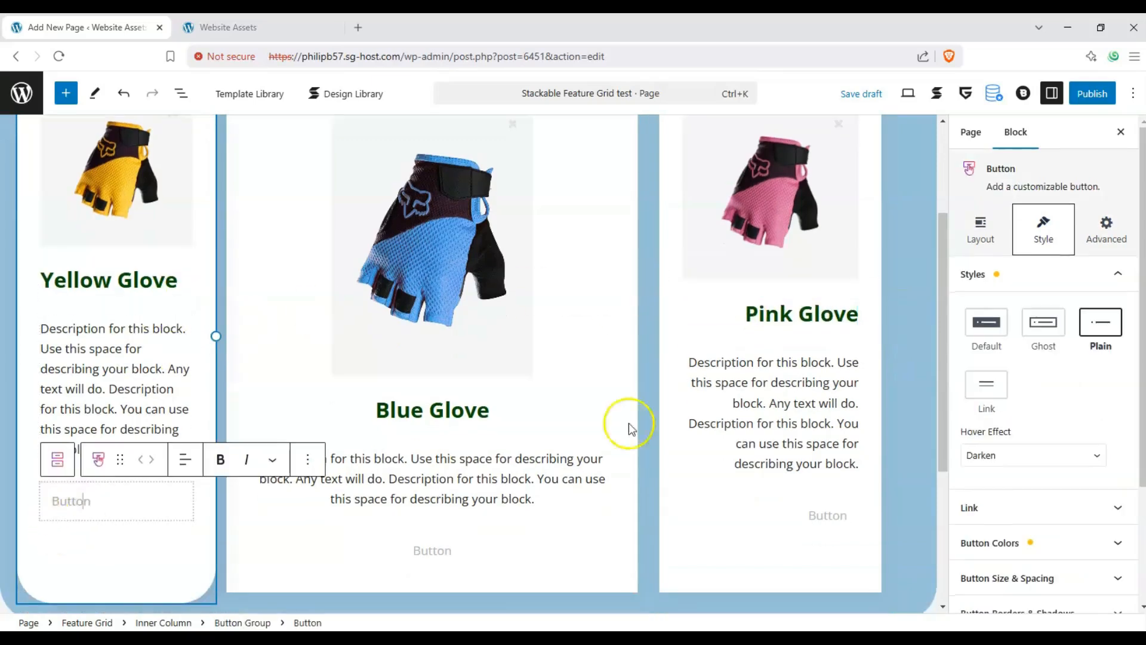
left_click(1001, 327)
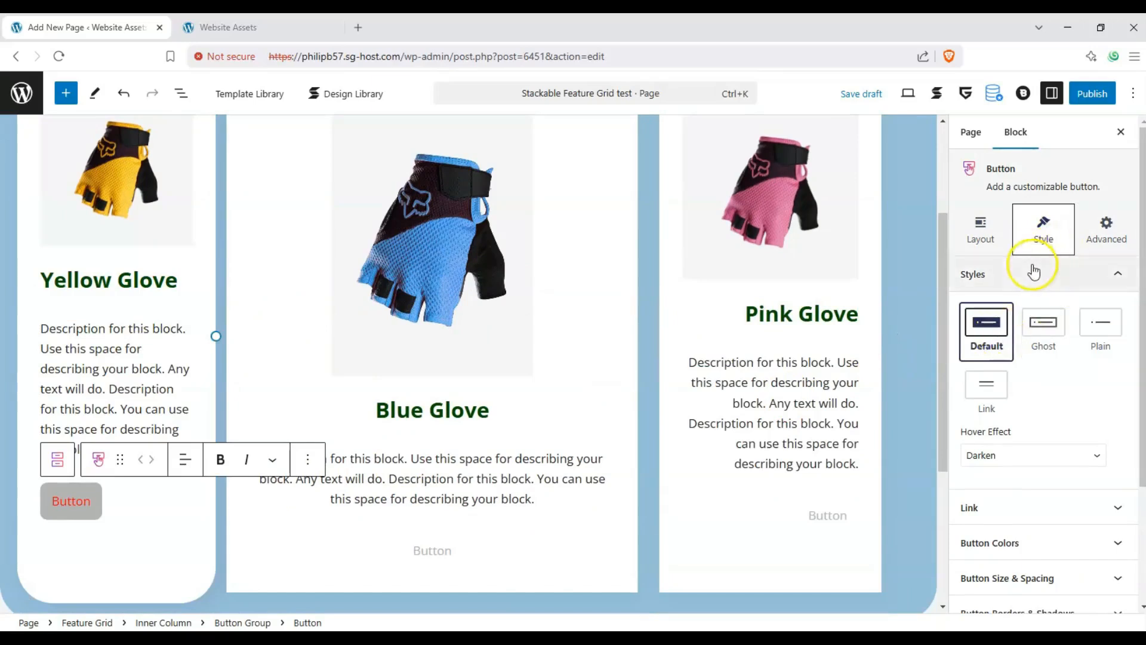
- Look over the Yellow Glove button's style categories and its block size and spacing settings
scroll(1072, 439, "down", 5)
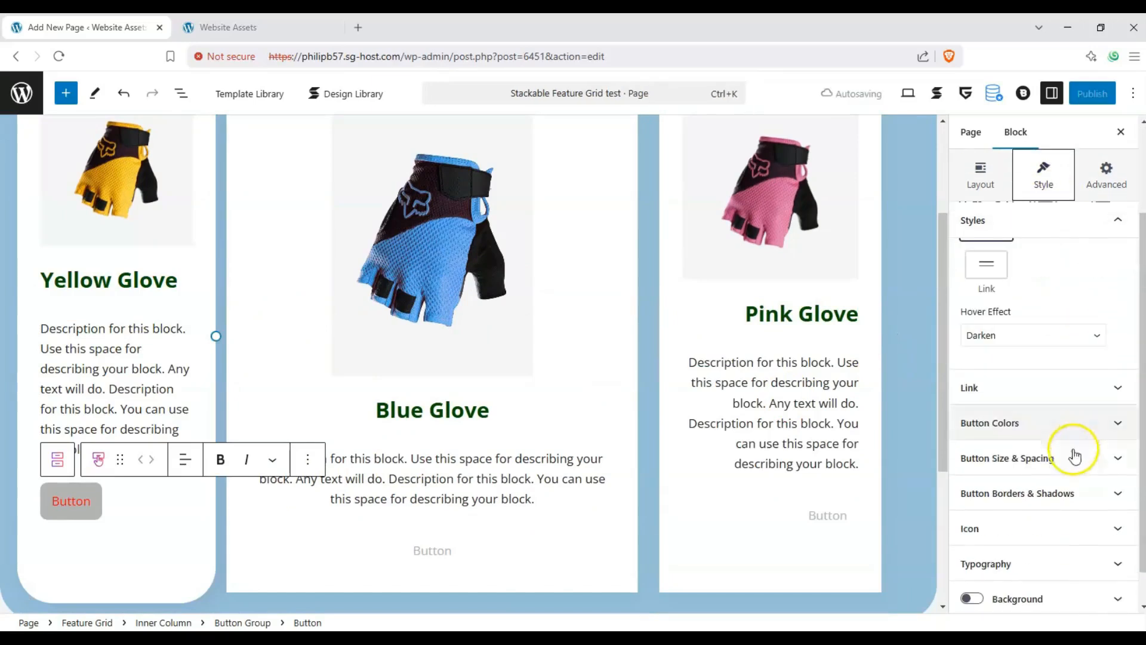
scroll(1087, 454, "up", 2)
left_click(985, 173)
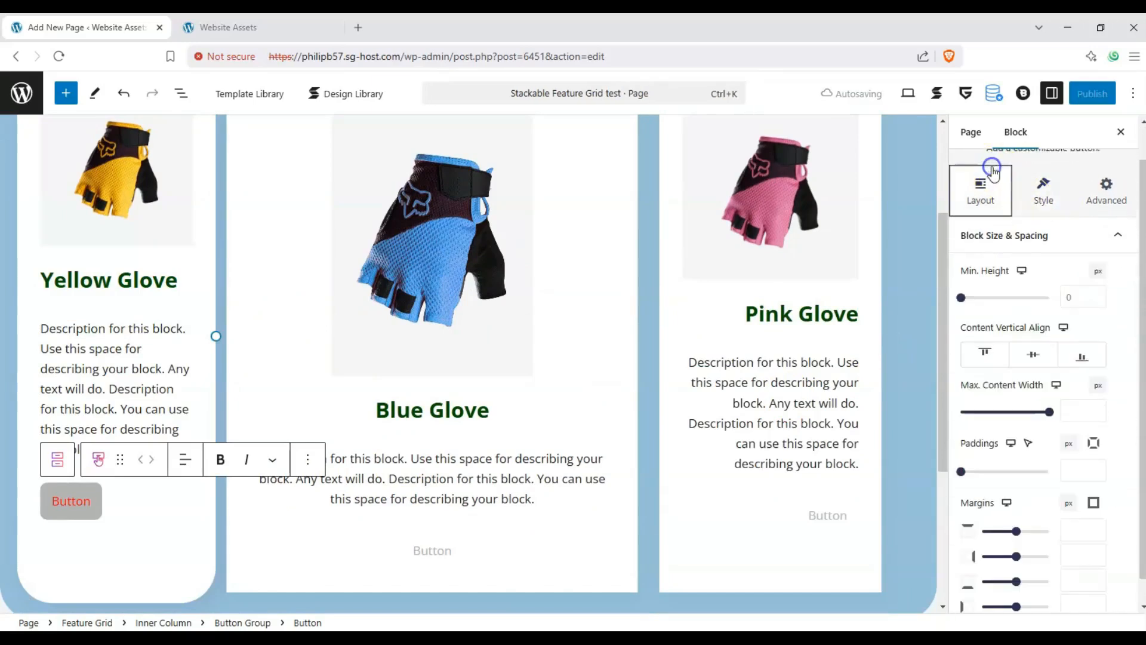
scroll(1063, 292, "up", 1)
left_click(1107, 277)
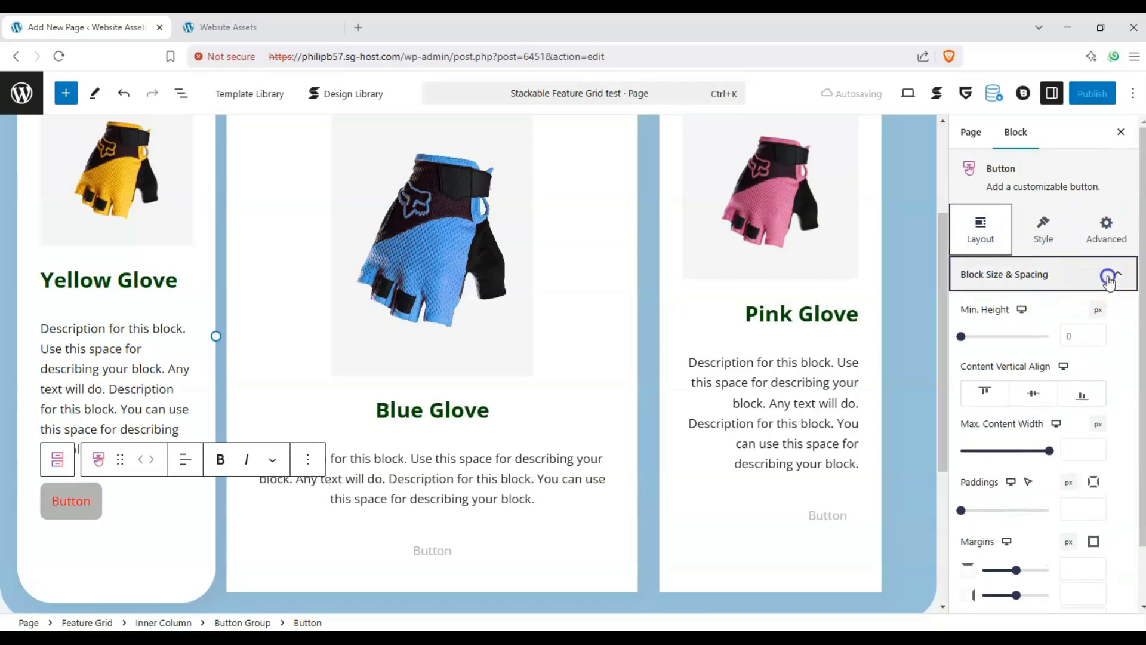
- Set the button color of the Yellow Glove column's button to yellow-green #c0dd04
scroll(1052, 349, "down", 1)
scroll(1047, 298, "up", 2)
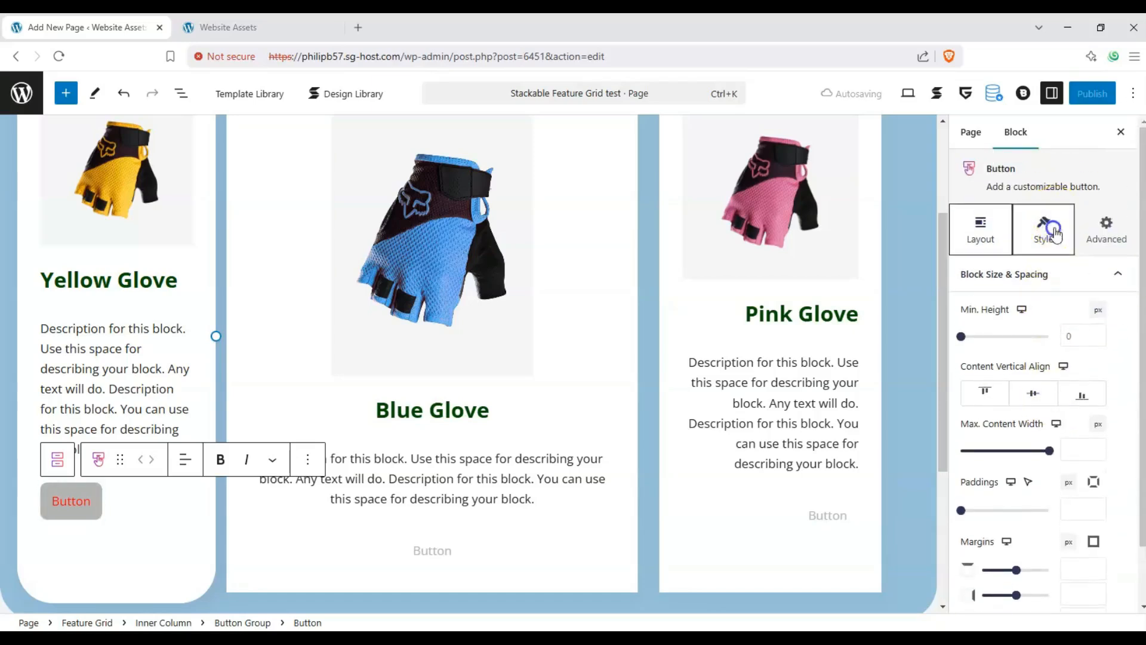
left_click(1045, 229)
scroll(1070, 334, "down", 1)
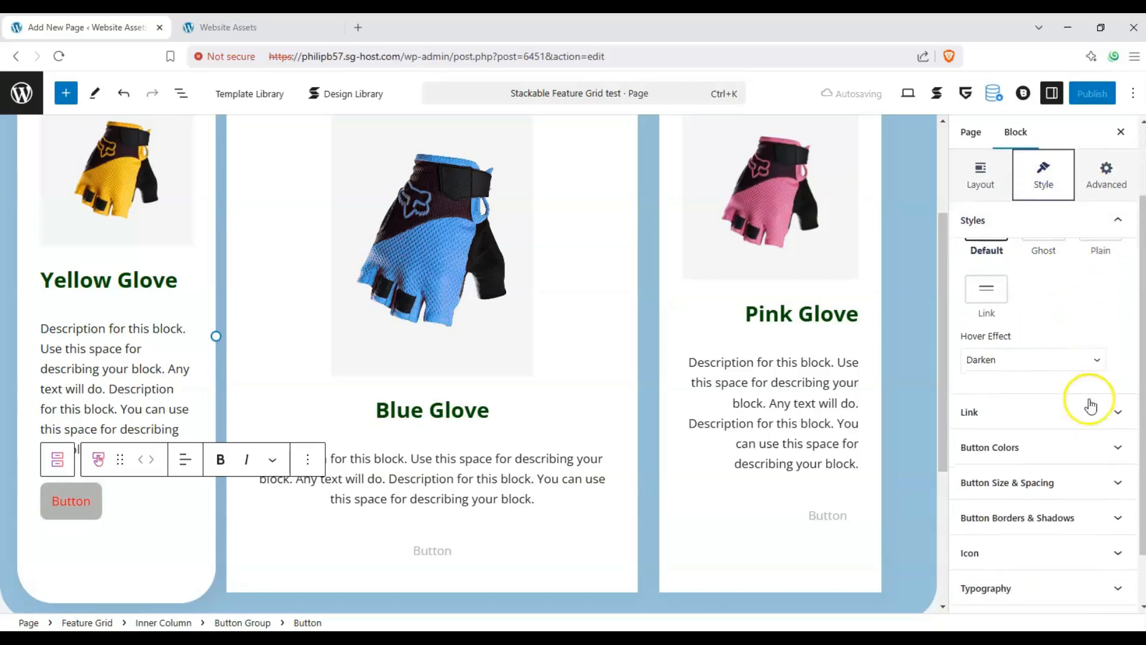
left_click(1104, 454)
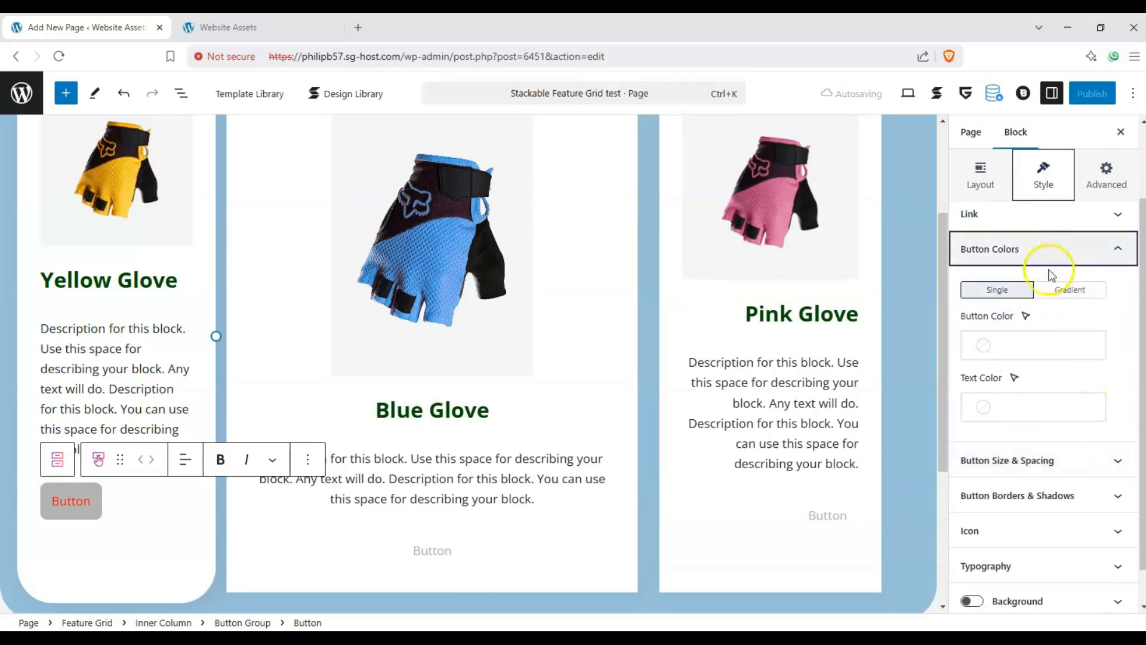
left_click(1017, 342)
left_click(769, 466)
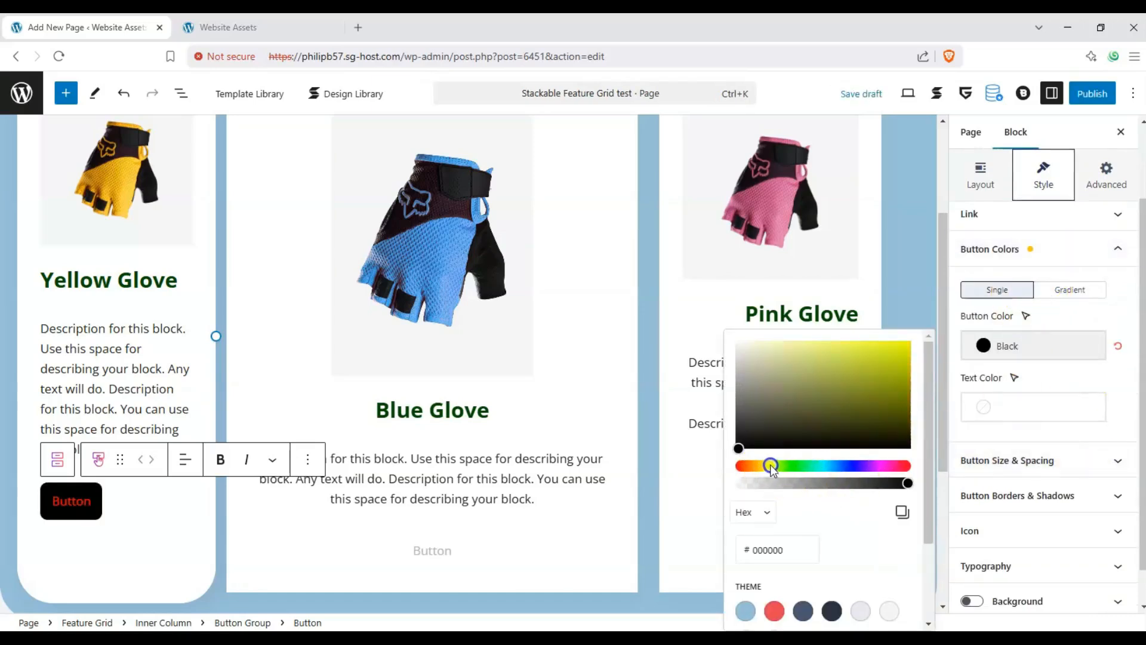
left_click_drag(871, 377, 905, 358)
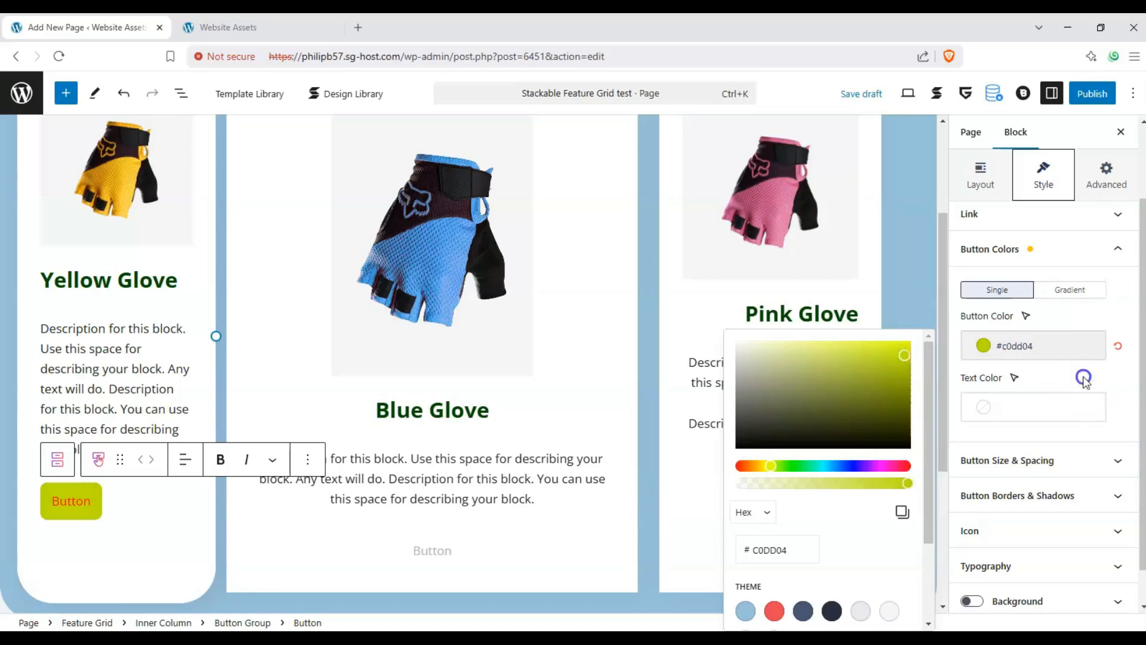
- Set the text color of the Yellow Glove button to black
left_click(1049, 405)
left_click(740, 190)
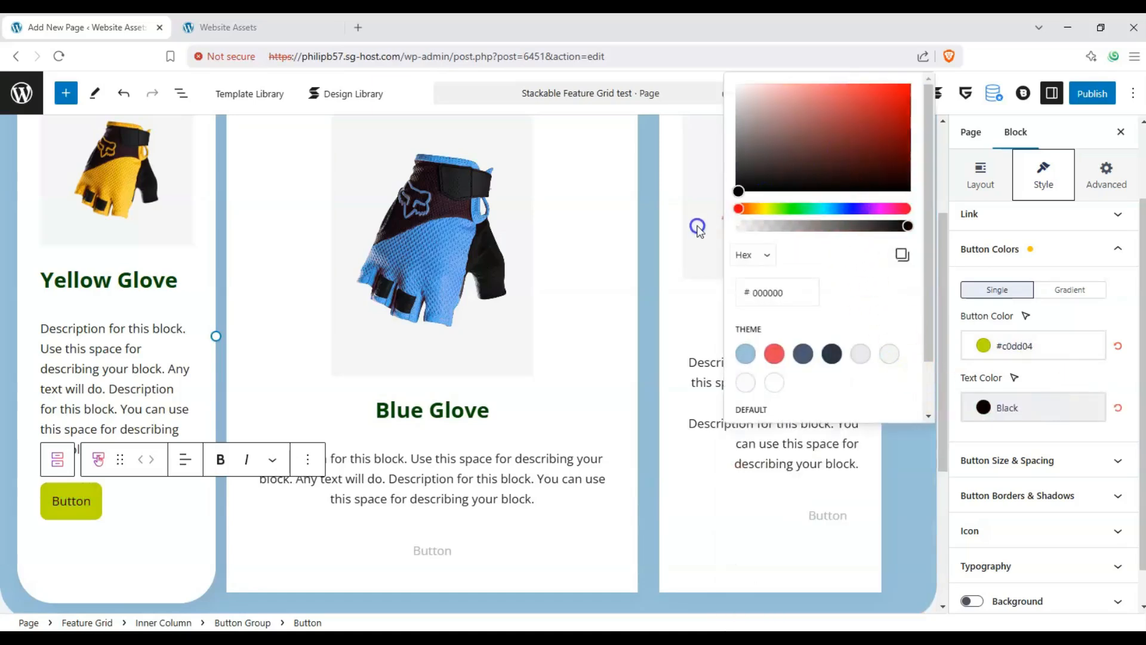
left_click(1059, 394)
- Try 9 px vertical and 24 px horizontal padding on the Yellow Glove button, and reset its padding and minimum height
scroll(1074, 410, "down", 2)
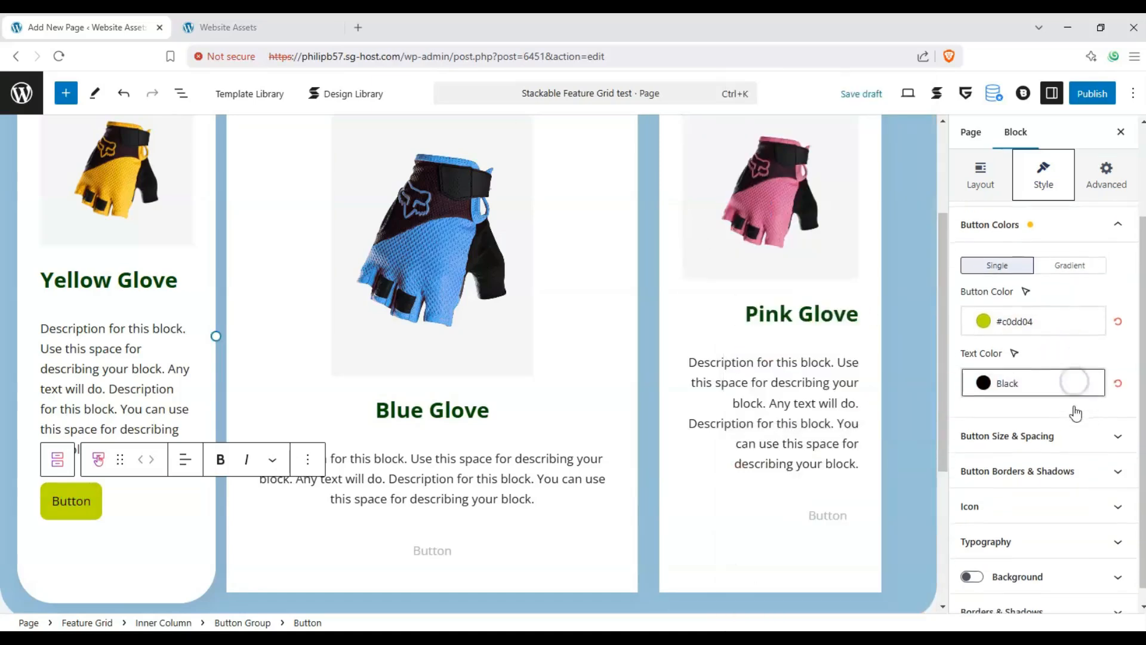
left_click(1113, 430)
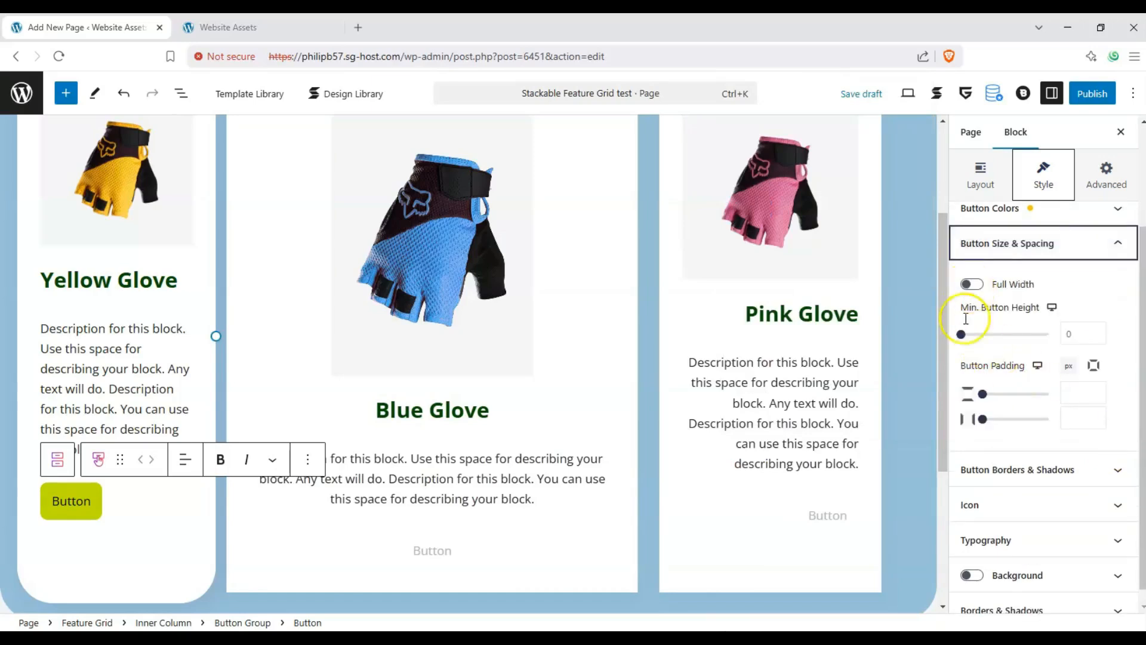
mouse_move(961, 334)
left_mouse_down()
mouse_move(1002, 336)
mouse_move(958, 334)
left_mouse_up()
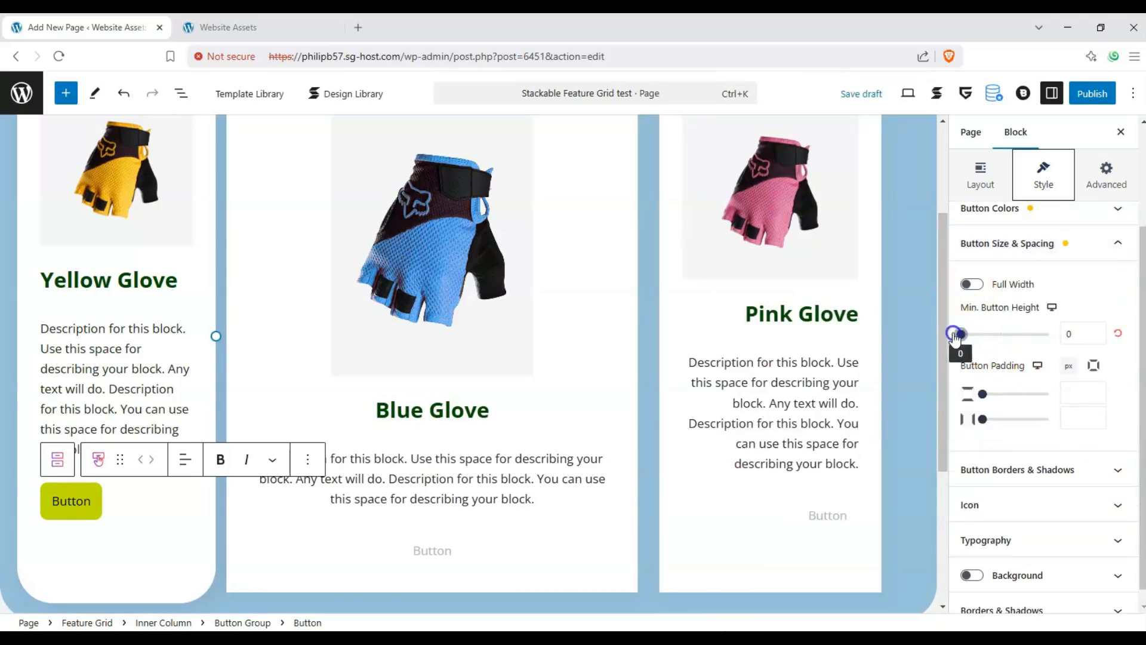
left_click_drag(983, 393, 1022, 423)
left_click(1118, 333)
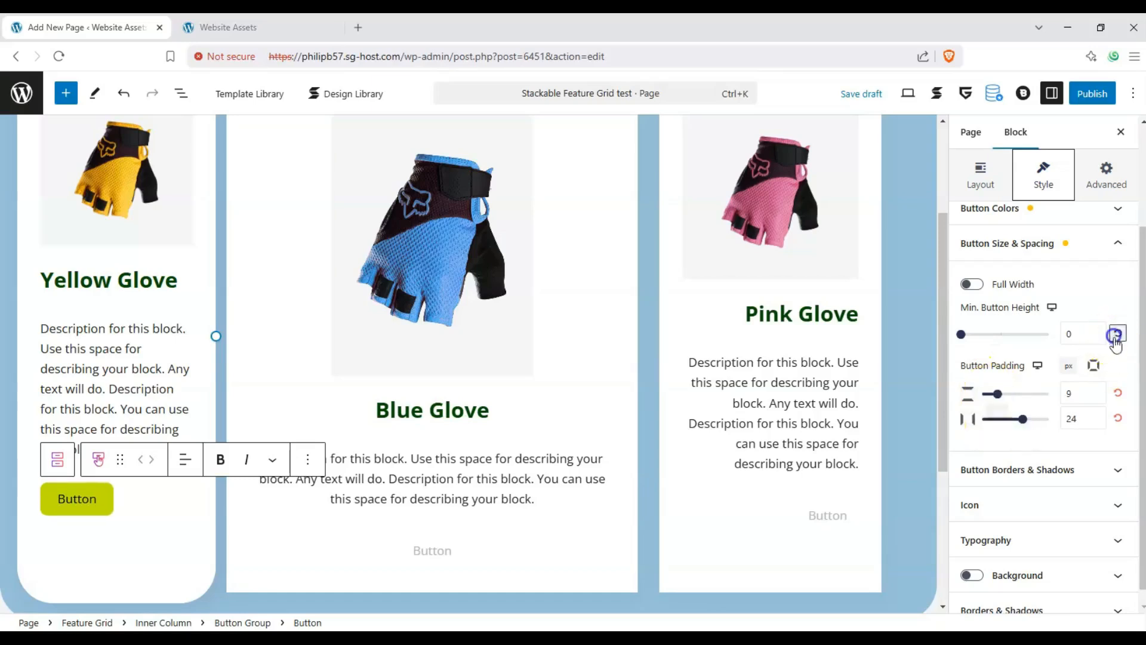
left_click(1118, 392)
left_click(1118, 417)
- Make the Yellow Glove button full width and change its label to "Buy now!"
left_click(971, 284)
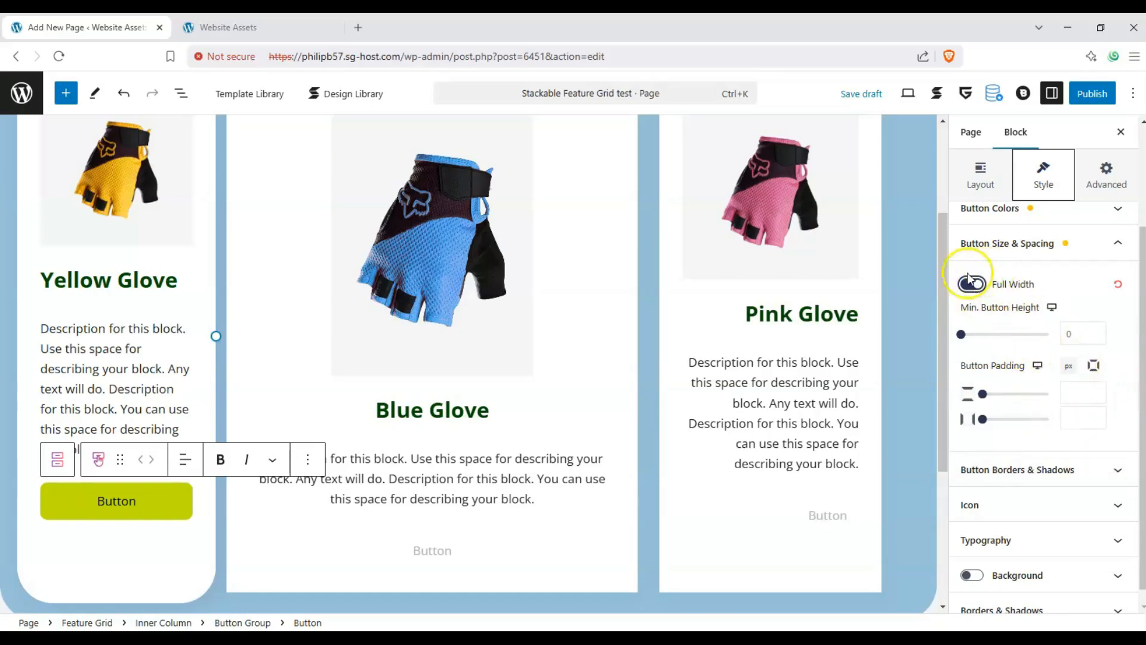
left_click(441, 559)
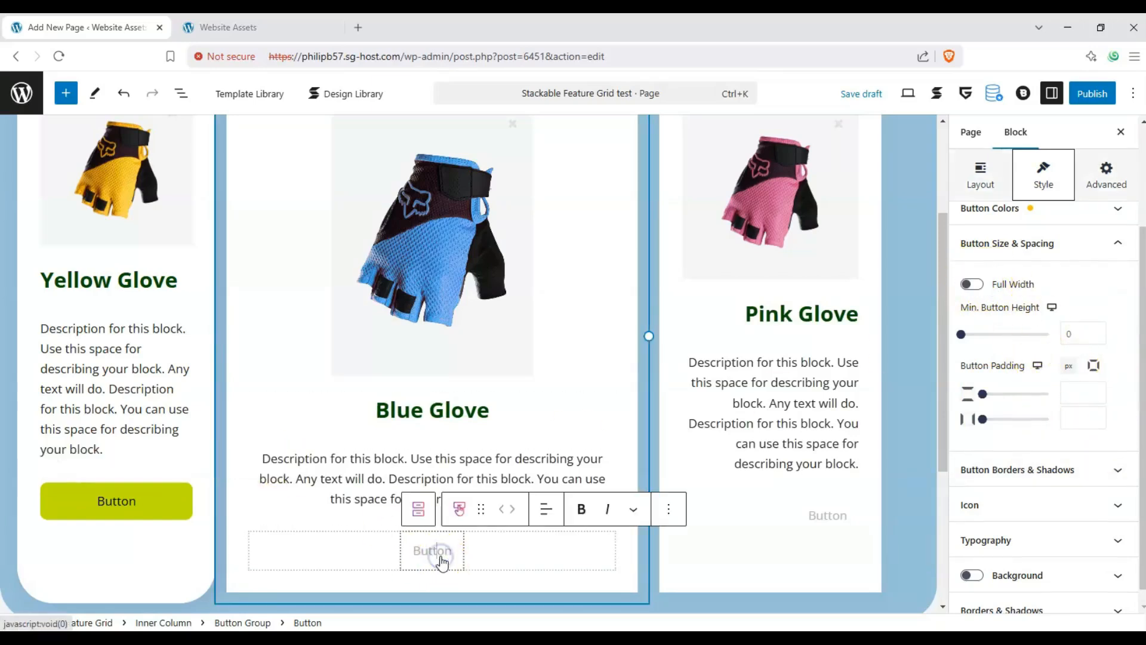
left_click(441, 567)
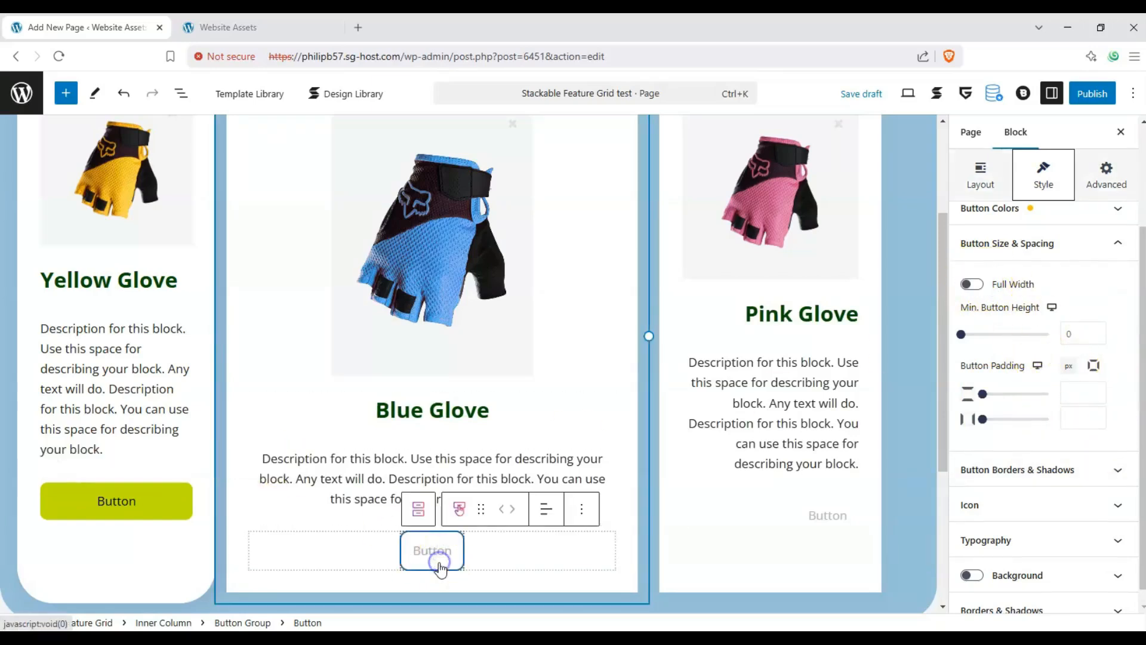
double_click(110, 502)
type("Buy now!")
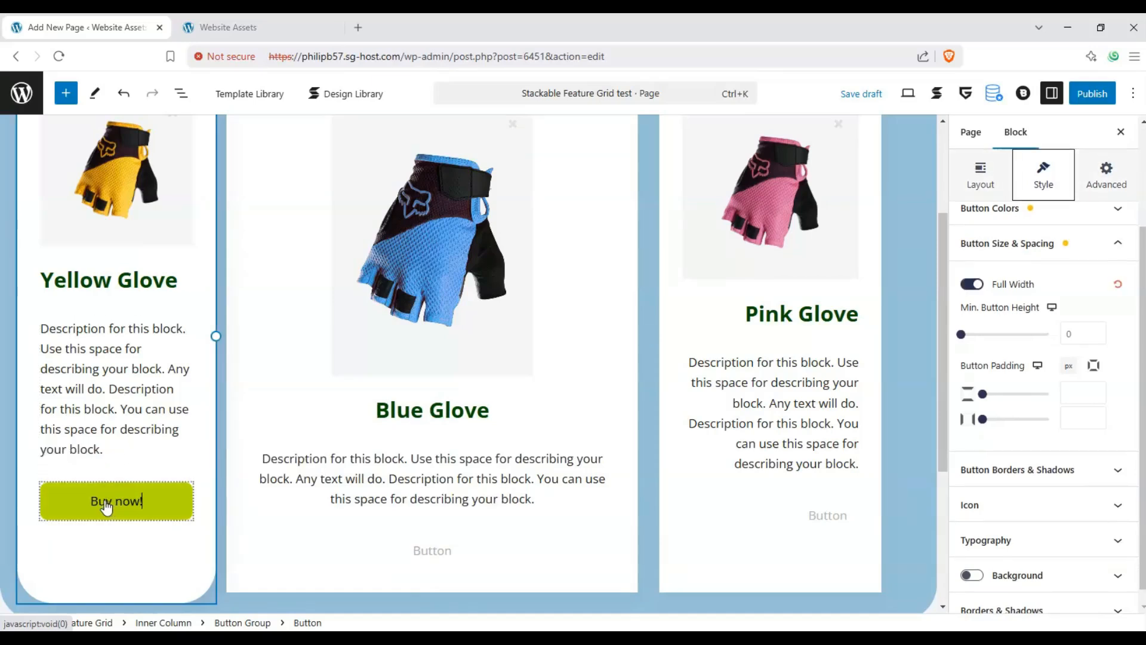
- Try the yellow #fae50000 as both the button color and the text color of the Blue Glove button
left_click(430, 557)
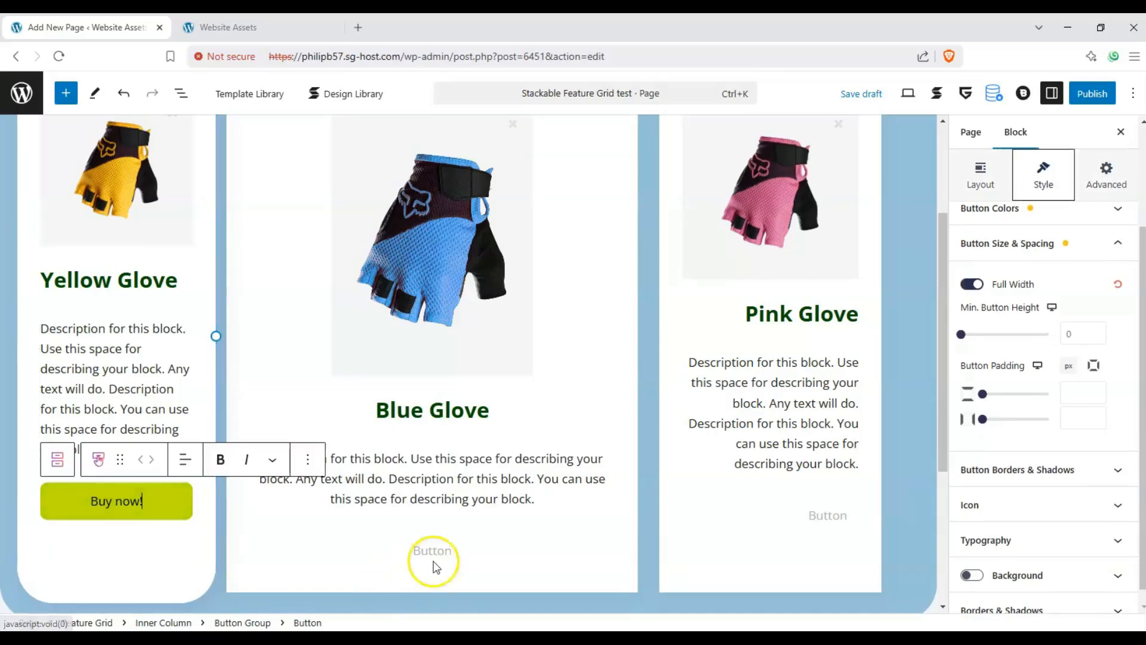
left_click(1109, 219)
scroll(1092, 267, "up", 1)
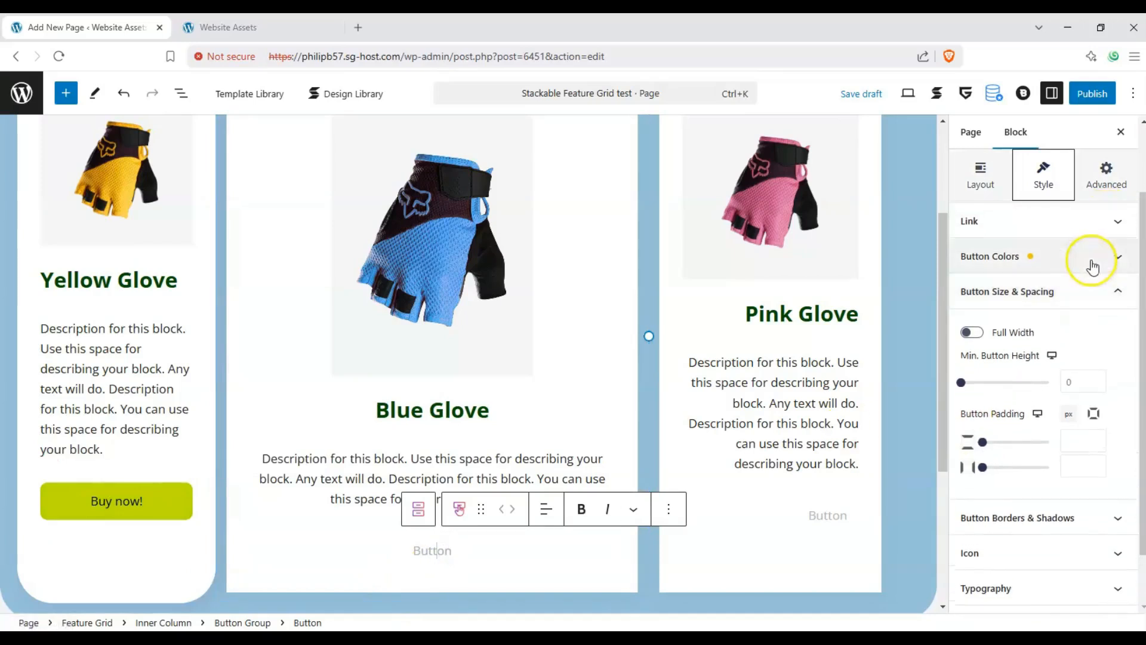
scroll(1048, 248, "up", 2)
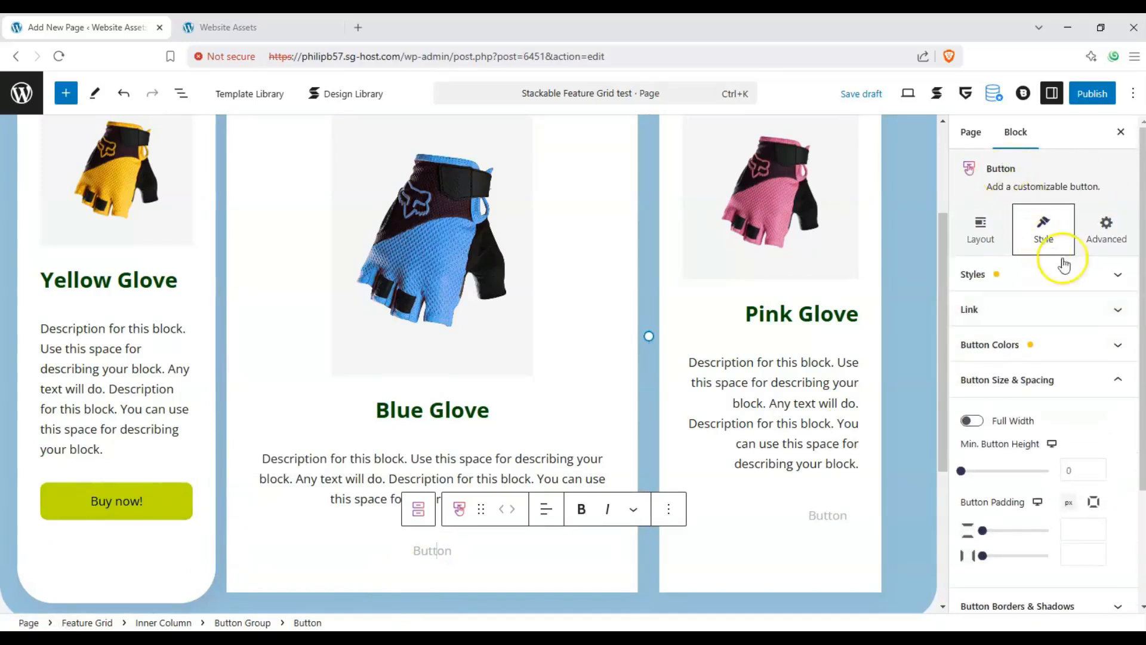
scroll(1108, 294, "down", 1)
left_click(1111, 286)
left_click(1002, 391)
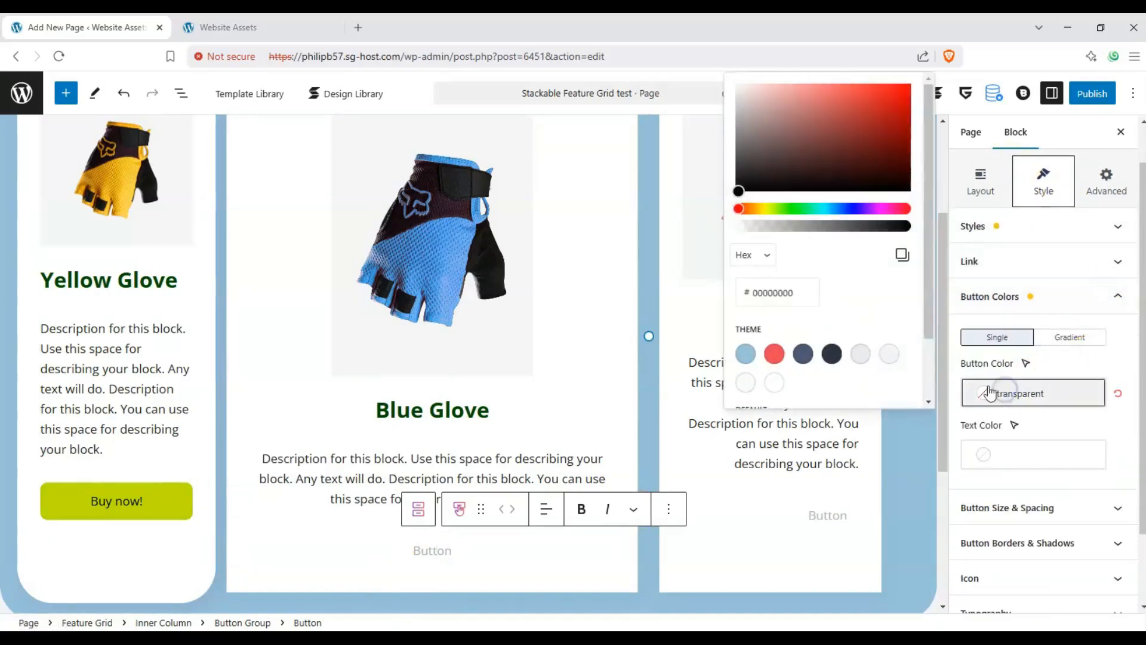
left_click(858, 169)
left_click(765, 208)
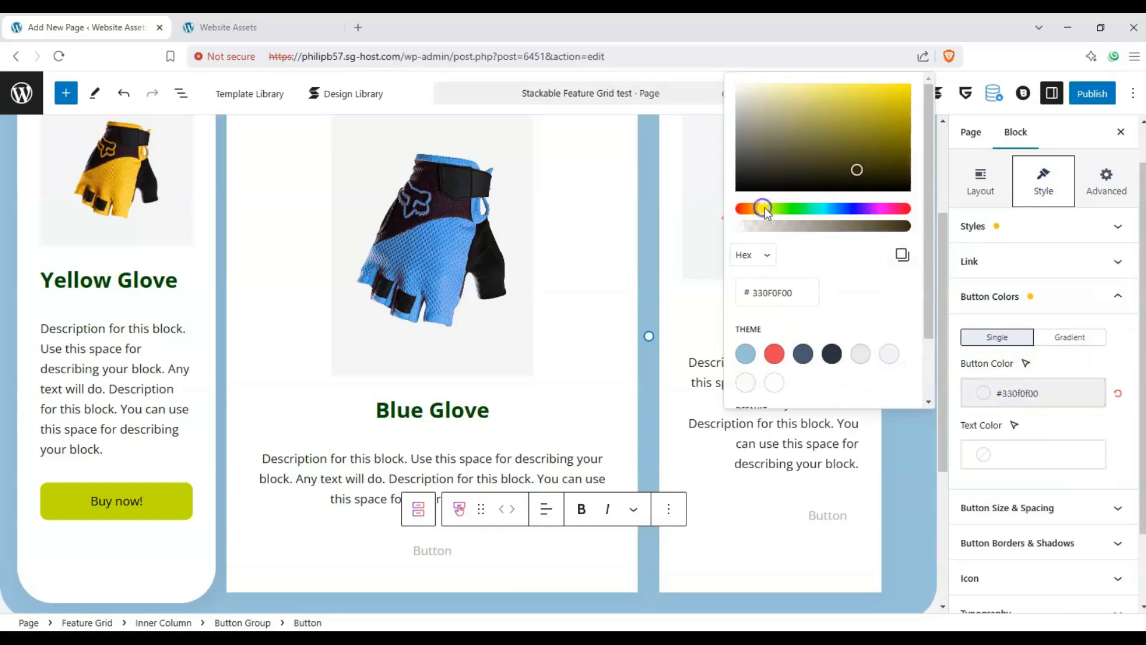
left_click_drag(800, 168, 916, 89)
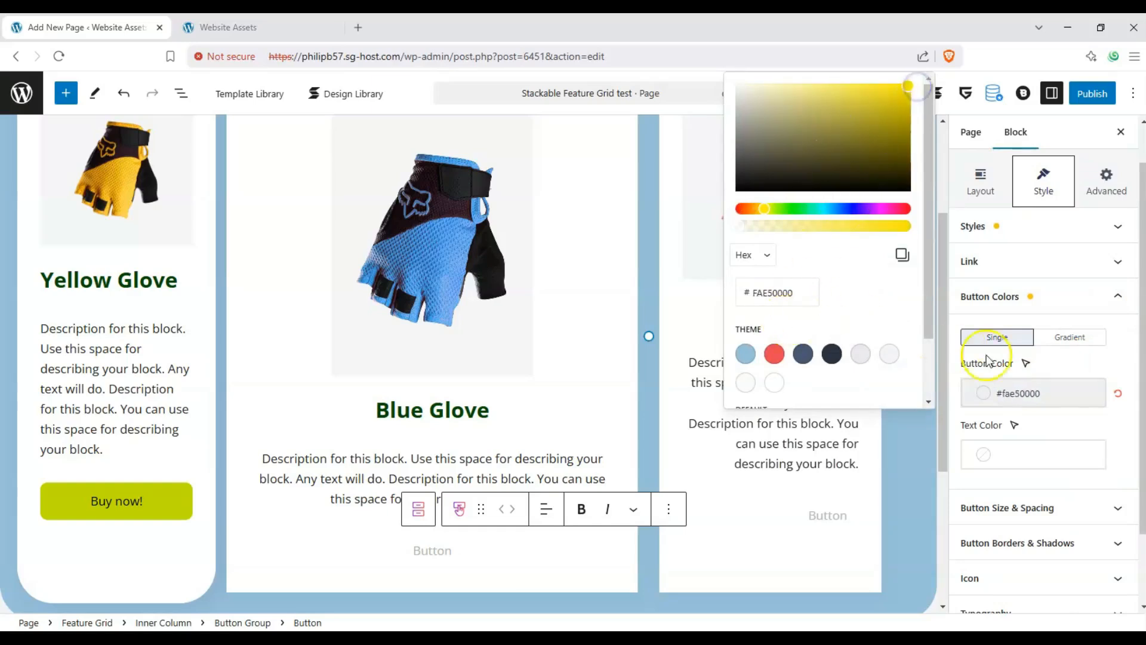
left_click(984, 454)
left_click(889, 231)
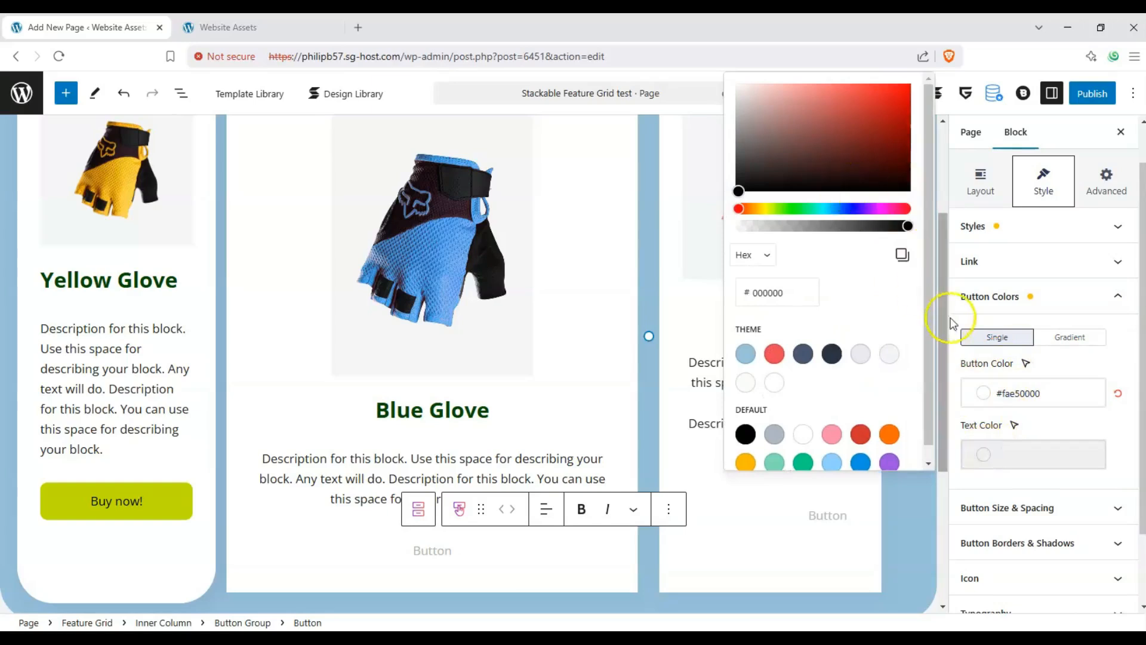
- Apply the Default style to the Blue Glove button and set its button color to fully opaque yellow #ffea00
left_click(1040, 227)
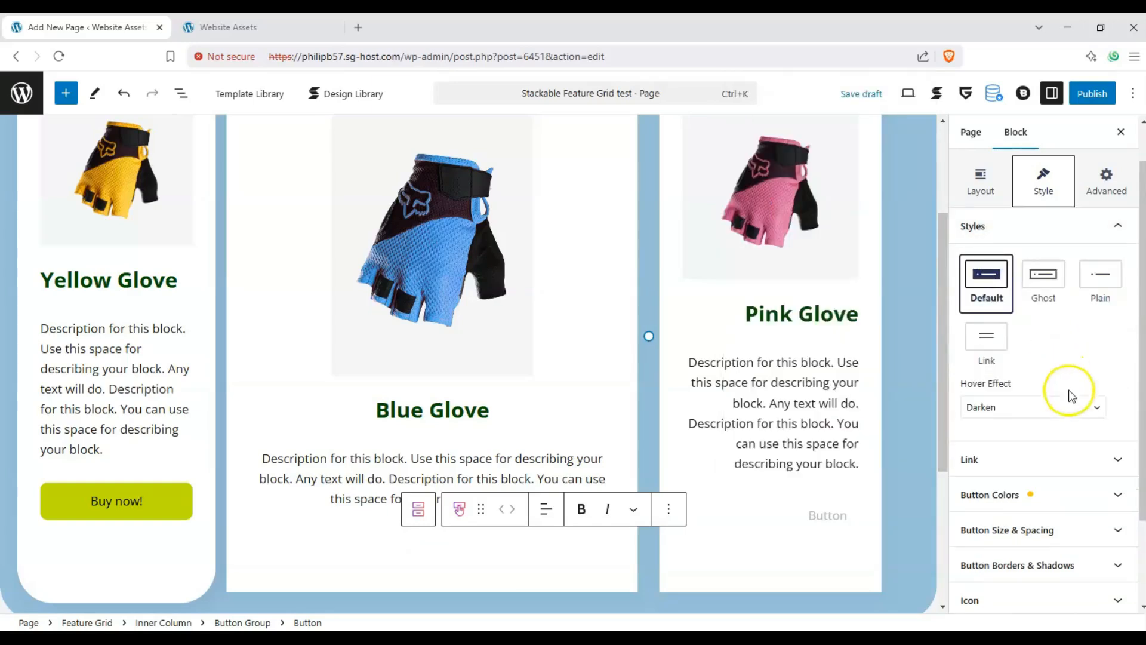
left_click(1110, 498)
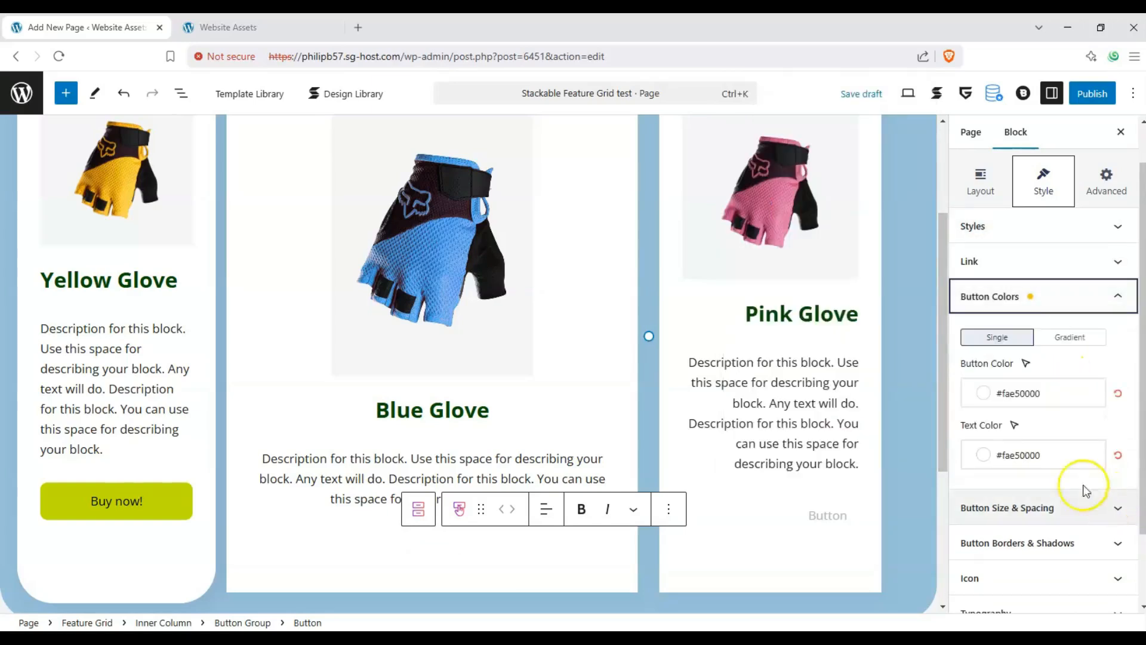
left_click(992, 397)
left_click_drag(895, 143, 913, 77)
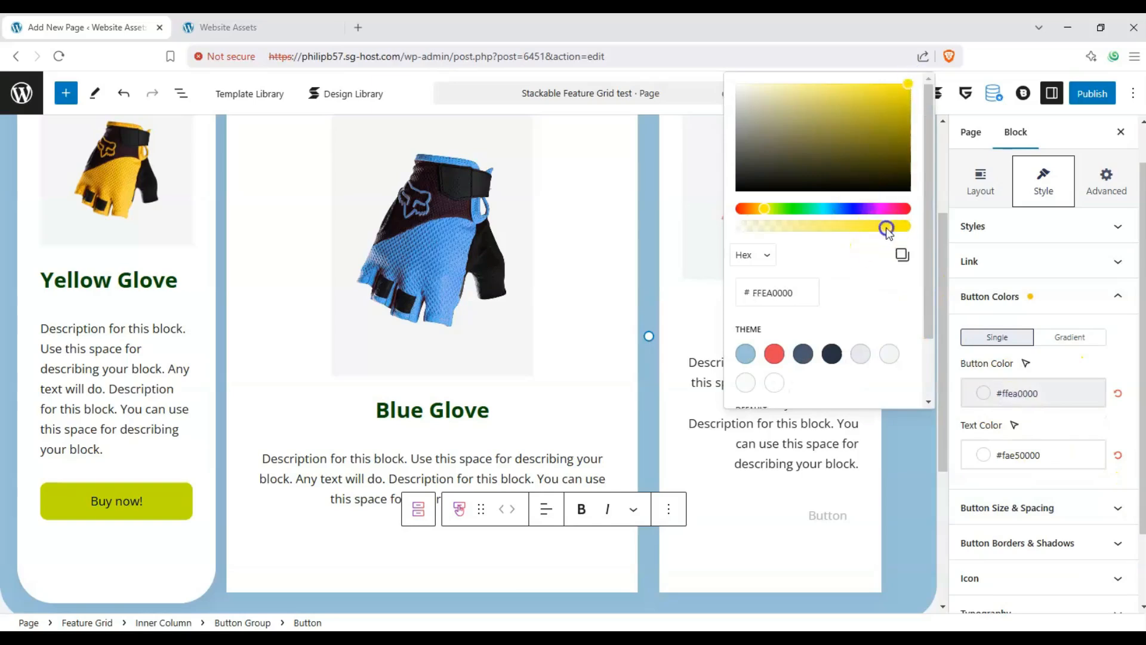
left_click_drag(888, 231, 908, 226)
- Set the Blue Glove button's text color to the dark theme color Palette Color 4
left_click(983, 455)
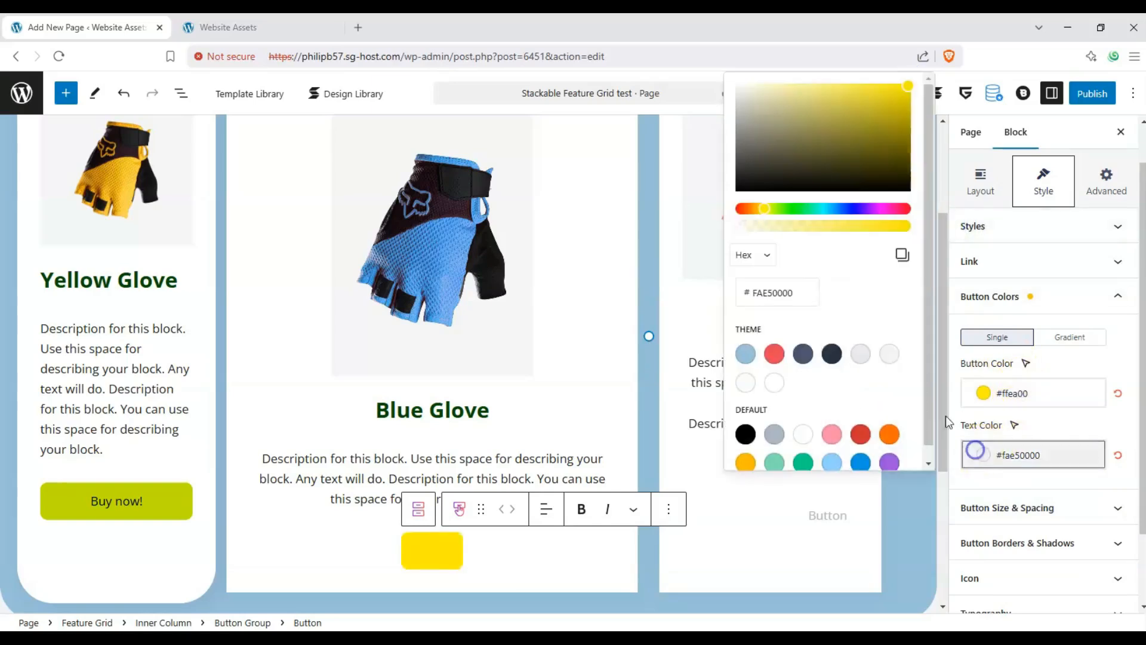
left_click(803, 353)
left_click(1043, 485)
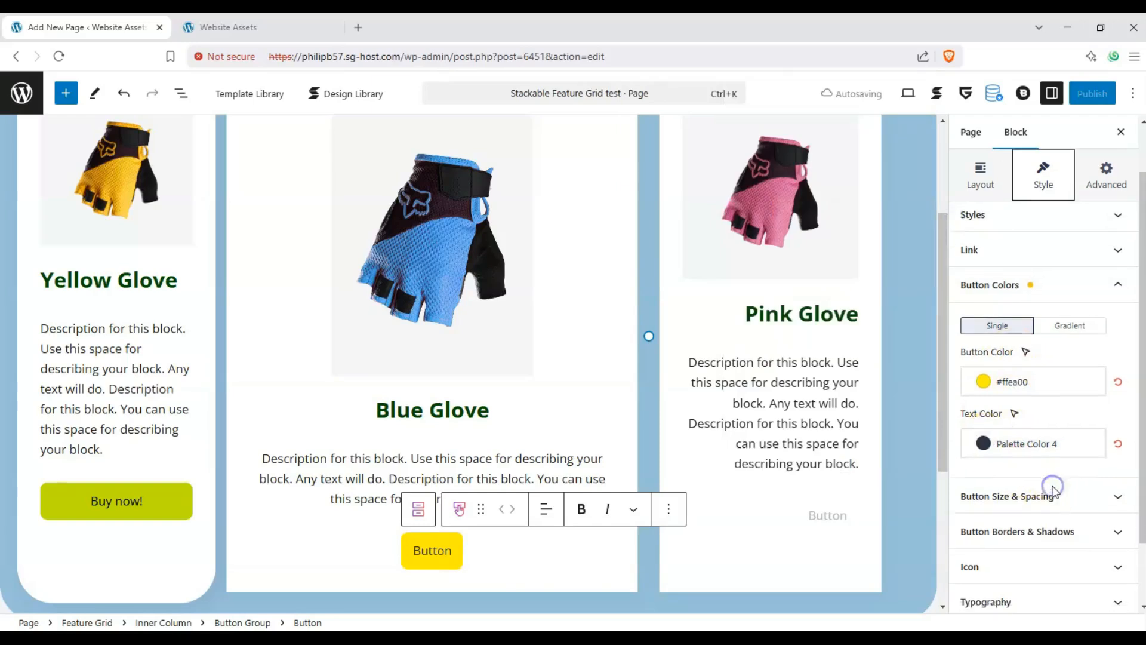
- Make the Blue Glove button full width and change its label to "Buy Now!"
scroll(1068, 490, "down", 1)
left_click(1107, 478)
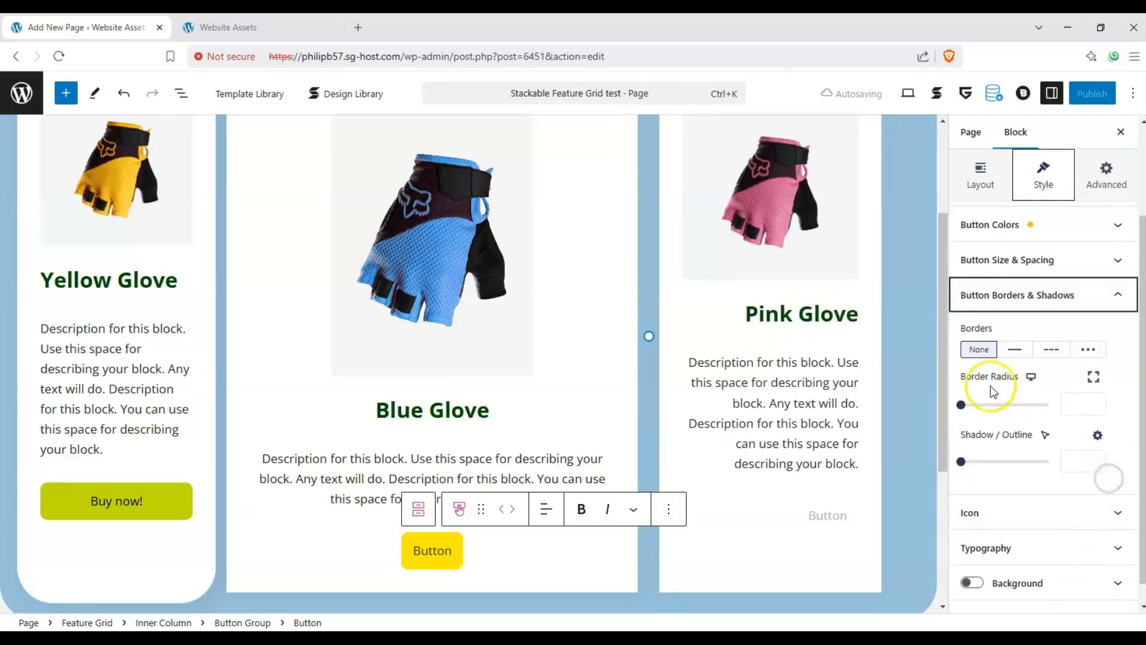
left_click(1117, 294)
left_click(1127, 381)
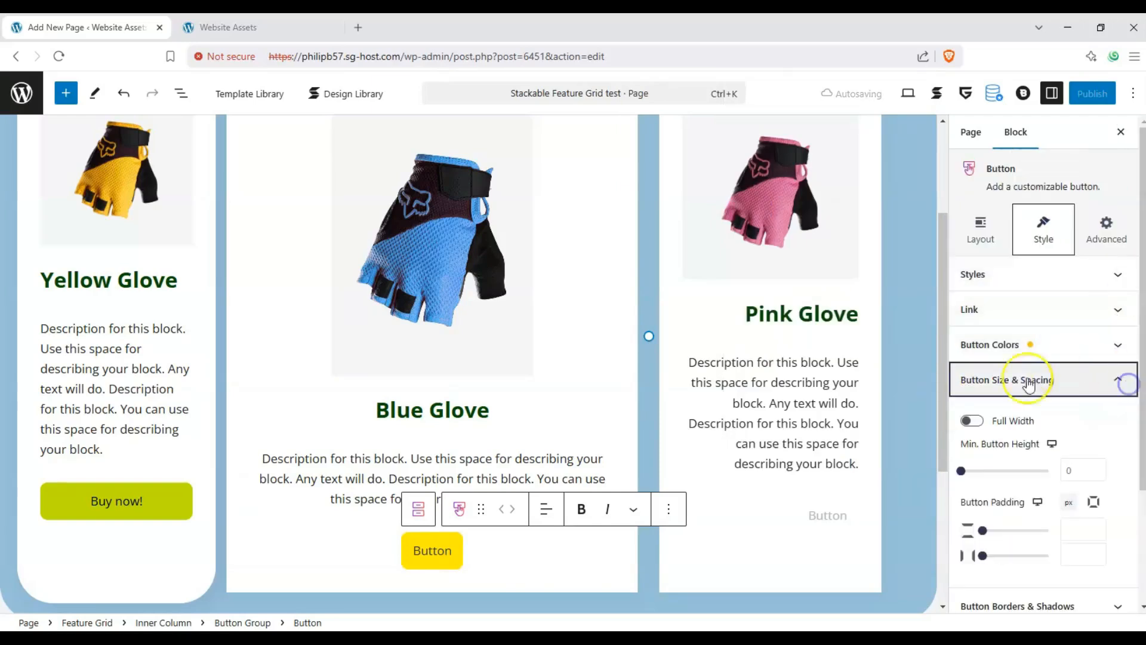
left_click(971, 421)
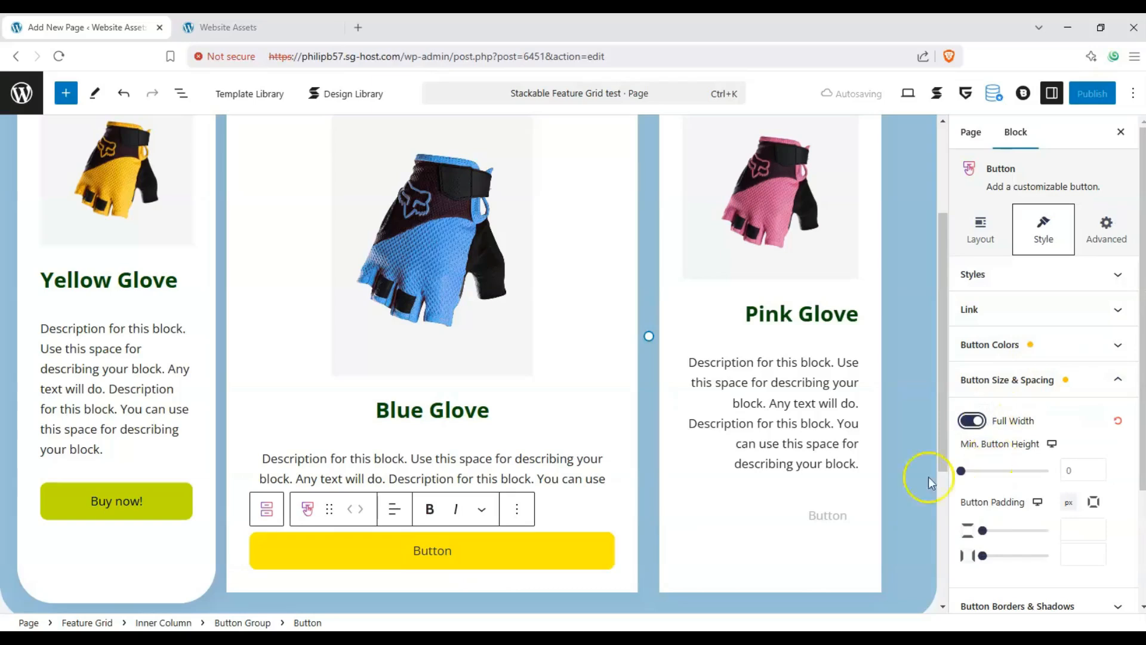
double_click(440, 550)
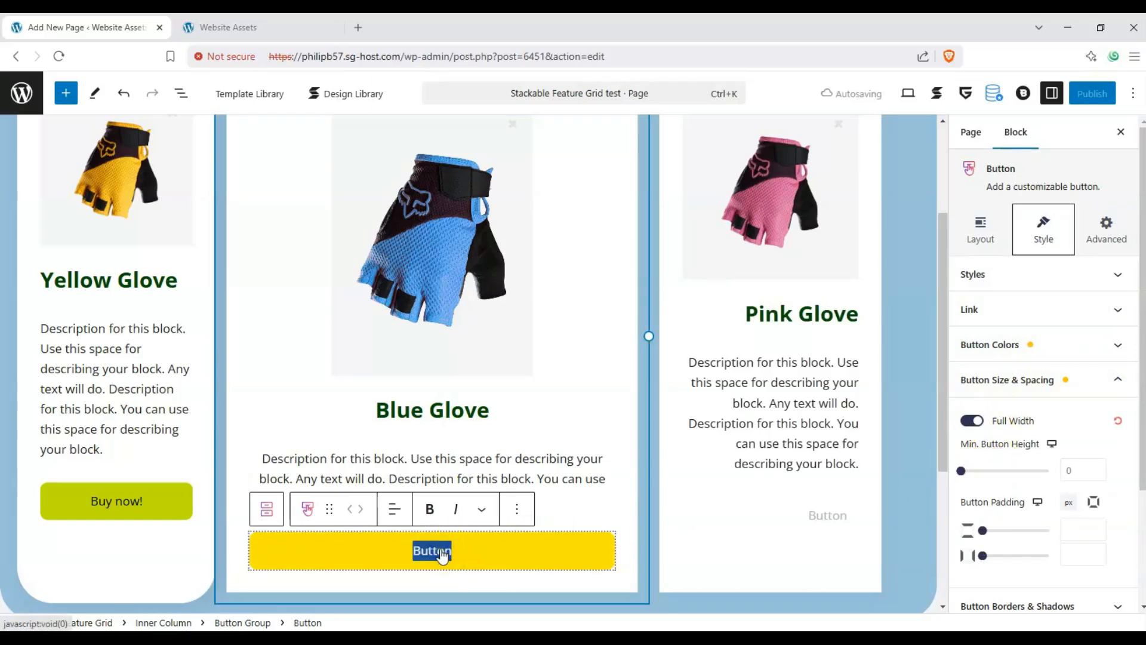
type("bui")
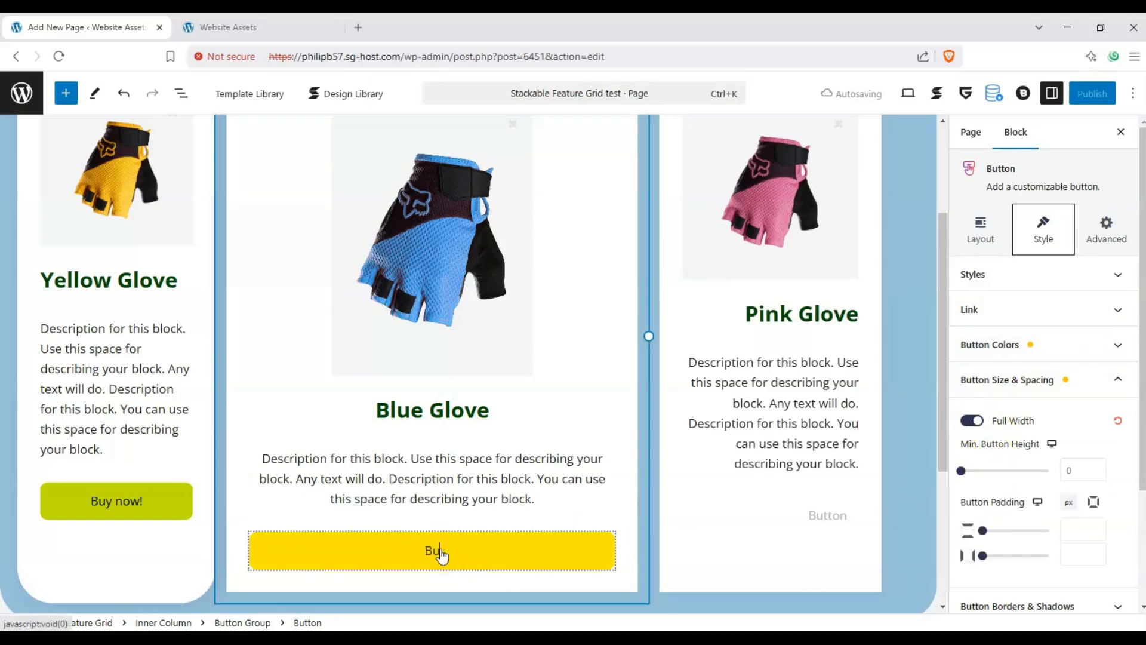
type("y Now!")
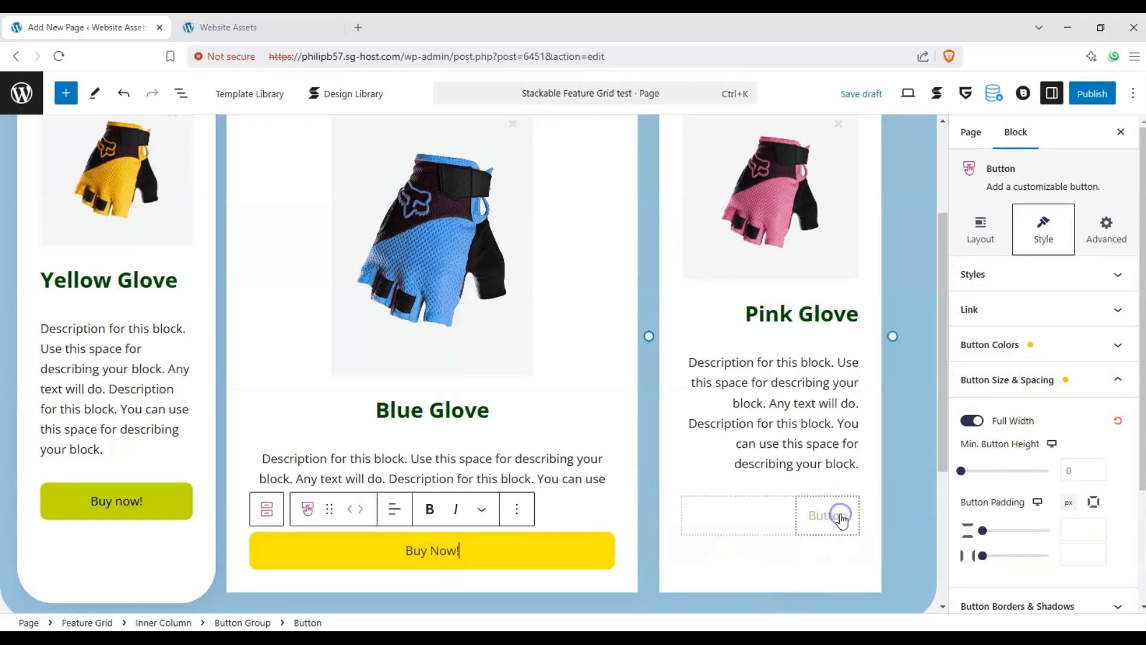
- Apply the Default button style to the button in the Pink Glove column
left_click(830, 515)
left_click(1117, 274)
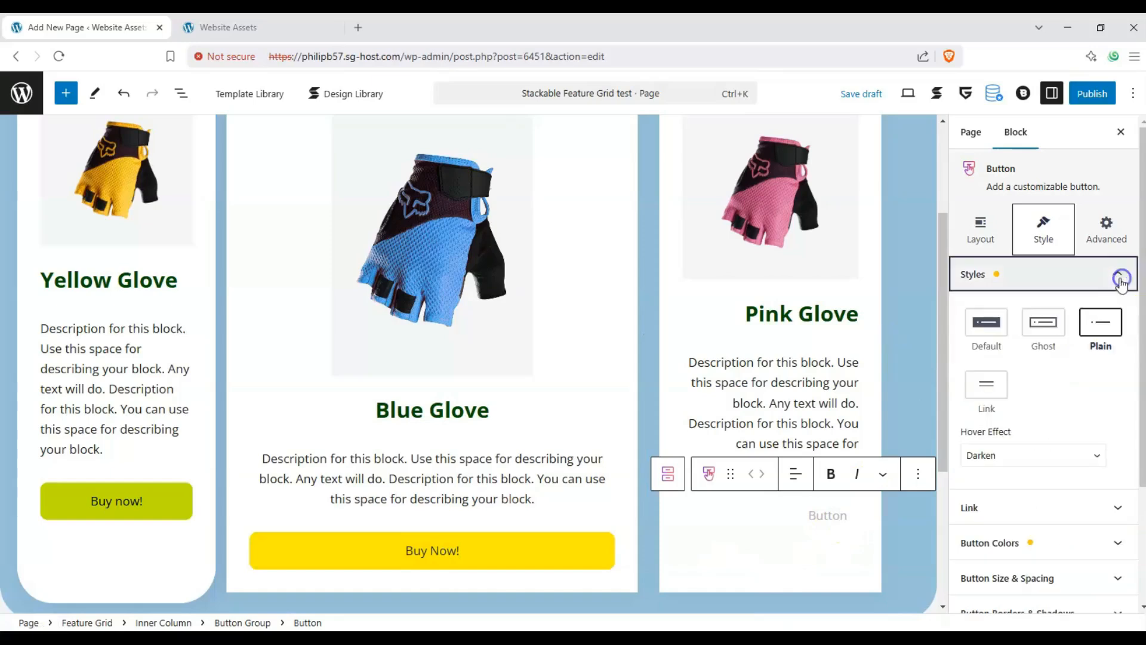
left_click(986, 325)
- Set the Pink Glove button's color to bright pink #ff00bb
left_click(1116, 507)
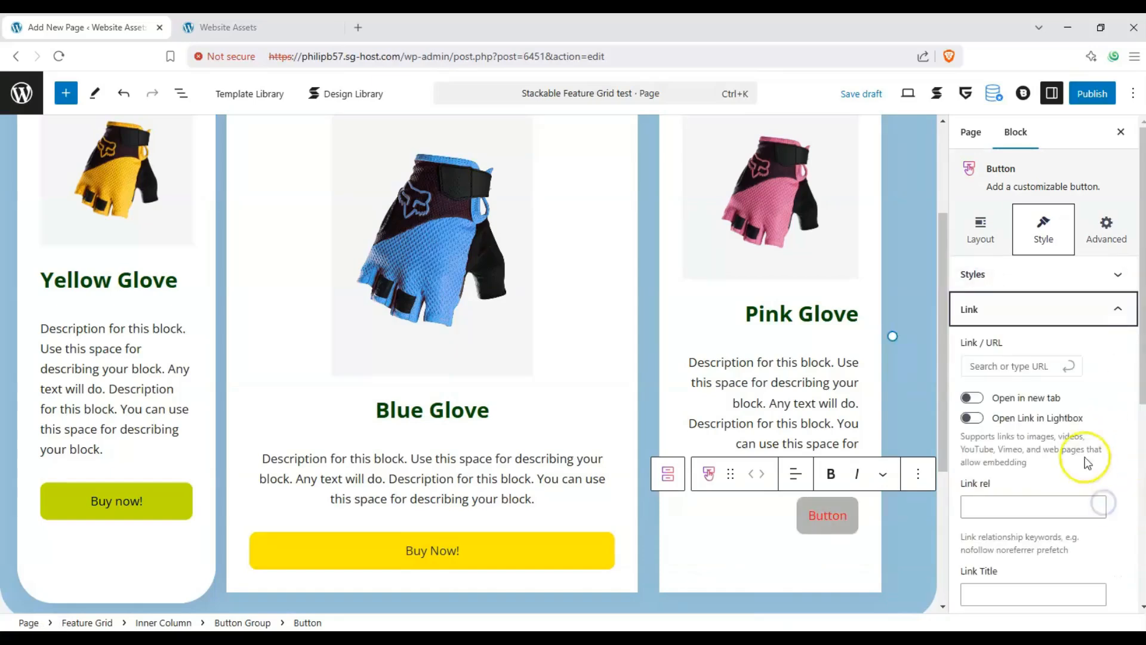
left_click(1117, 309)
left_click(1119, 345)
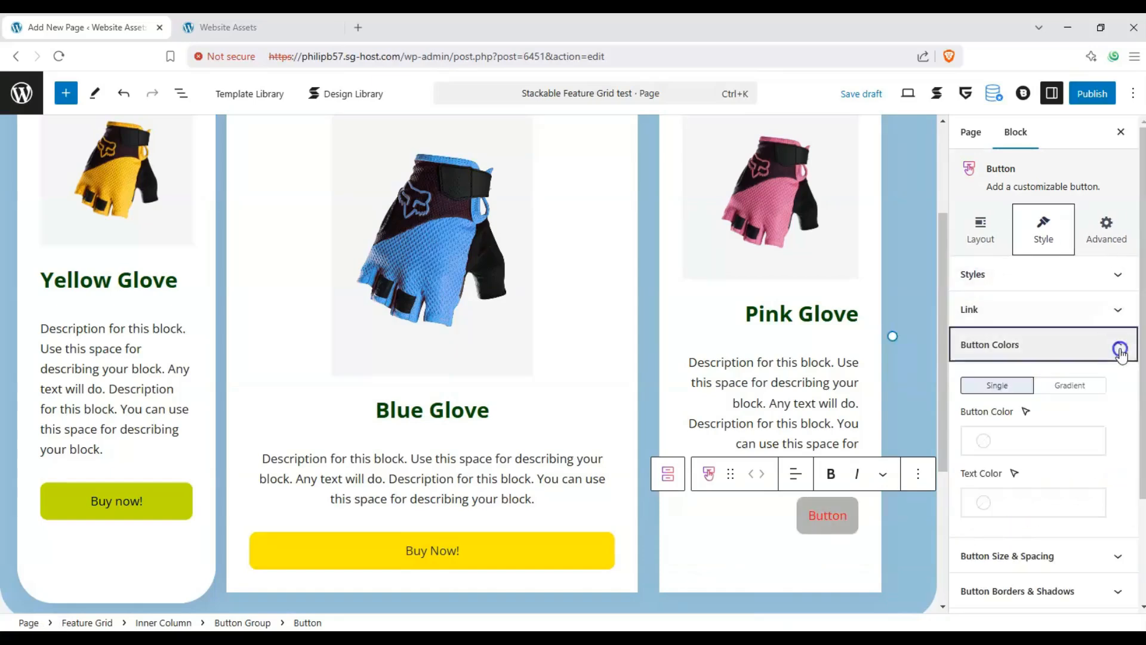
left_click(997, 439)
left_click(888, 210)
left_click_drag(888, 153, 919, 80)
- Set the Pink Glove button's text color to fully opaque Black (#000000)
left_click(993, 502)
left_click_drag(826, 175, 865, 175)
left_click_drag(926, 200, 973, 250)
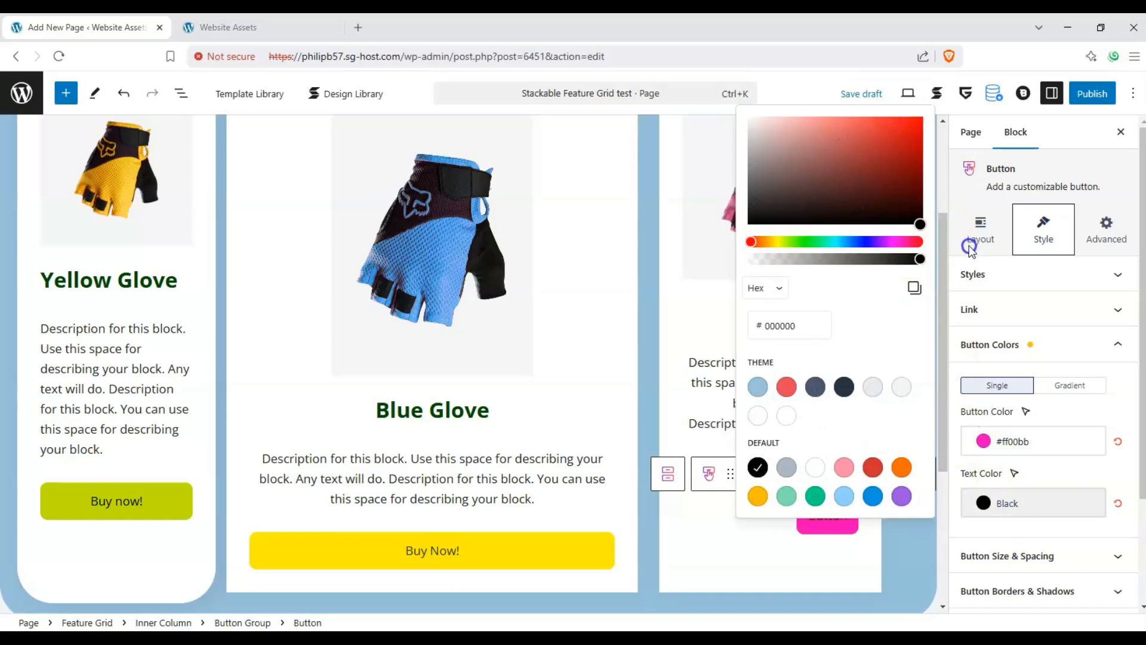
left_click(1051, 491)
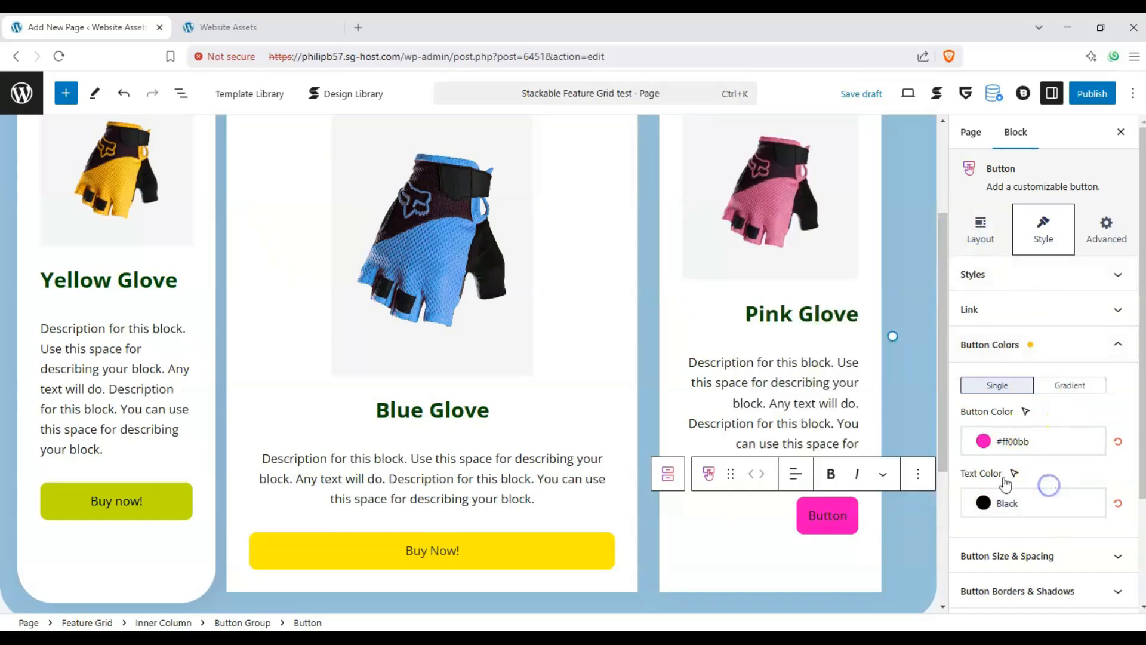
- Change the Pink Glove button's label to "Learn More!"
double_click(828, 518)
type("Learn More!")
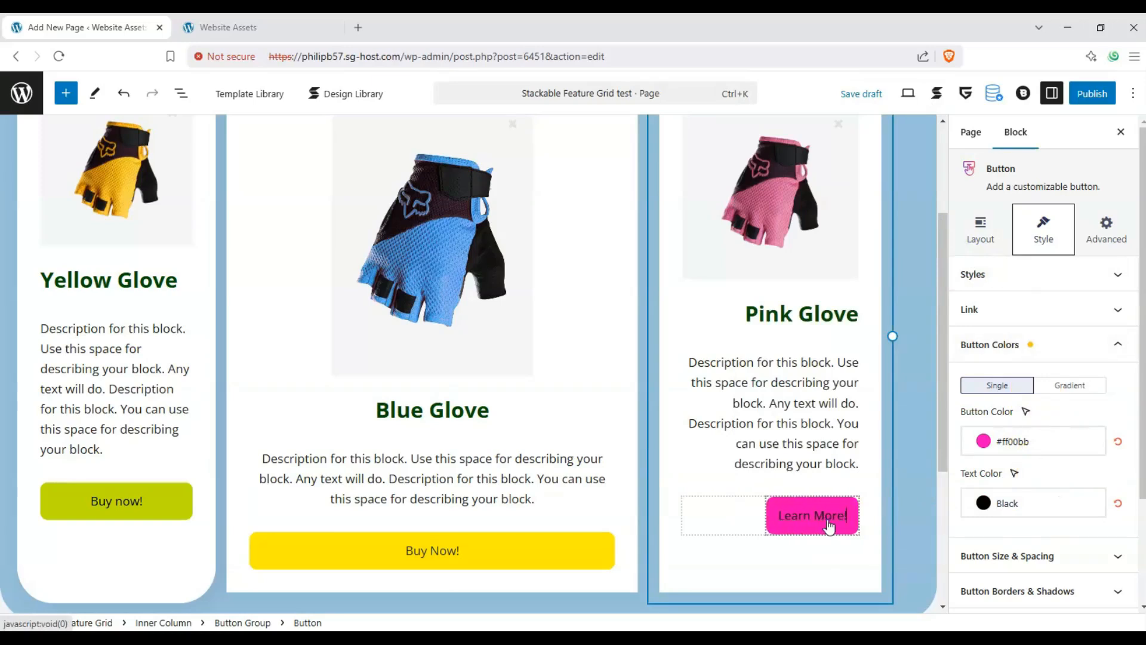
left_click(658, 427)
- Review the images, headings, descriptions and buttons of all three Feature Grid columns in the editor
scroll(659, 430, "up", 1)
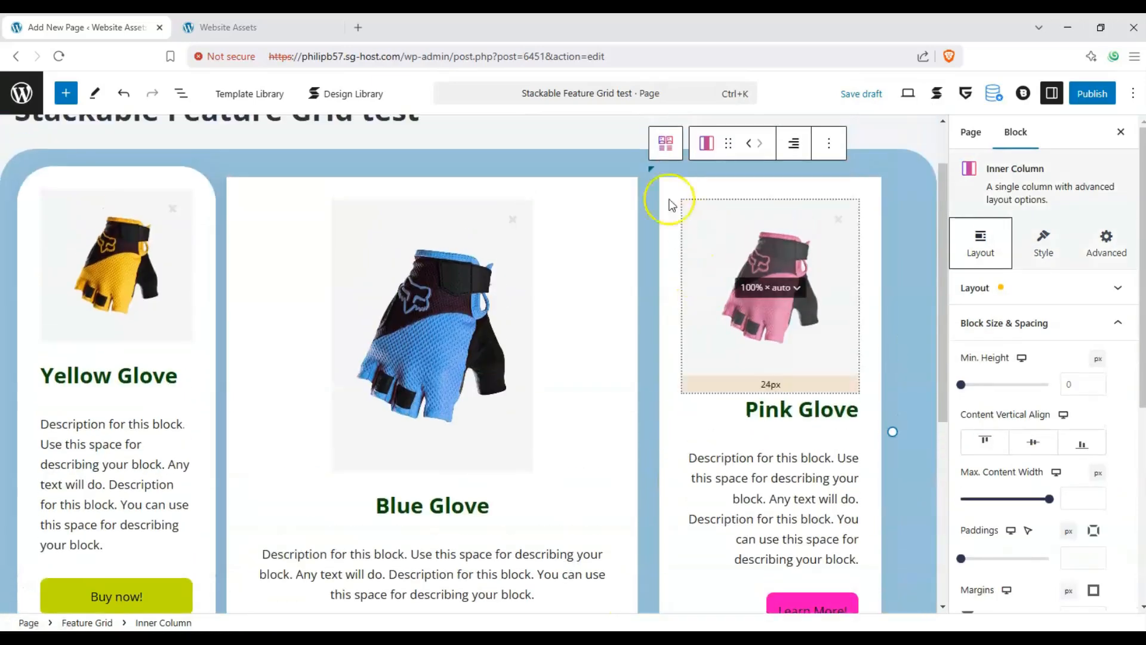
left_click(599, 157)
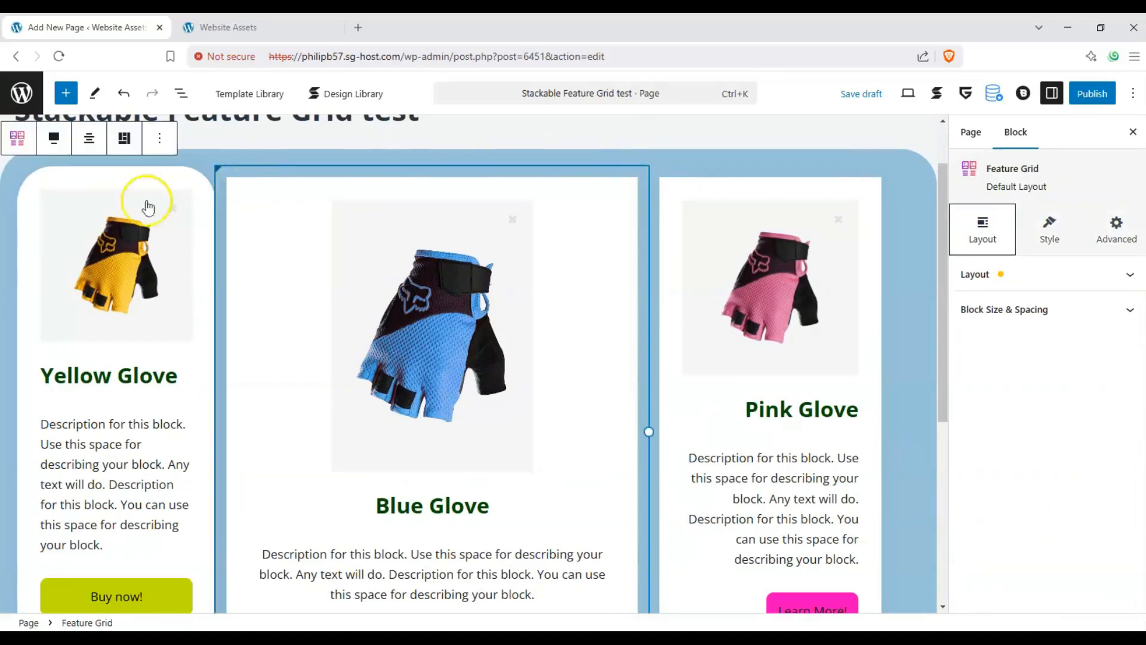
scroll(349, 288, "down", 2)
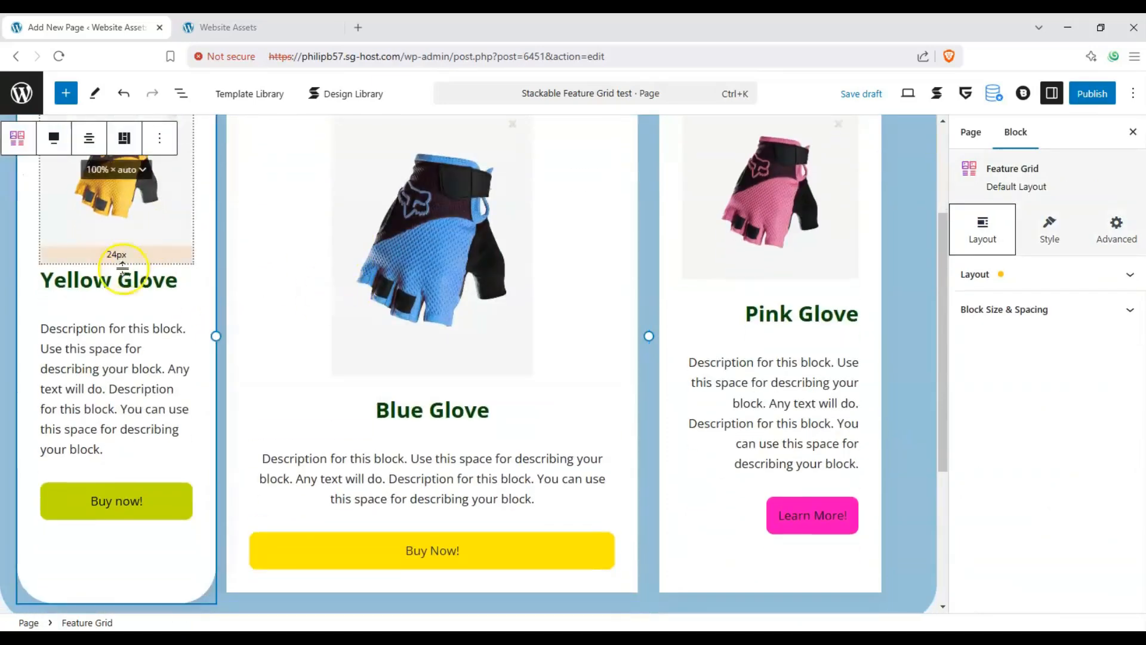
scroll(138, 359, "up", 1)
scroll(321, 483, "down", 1)
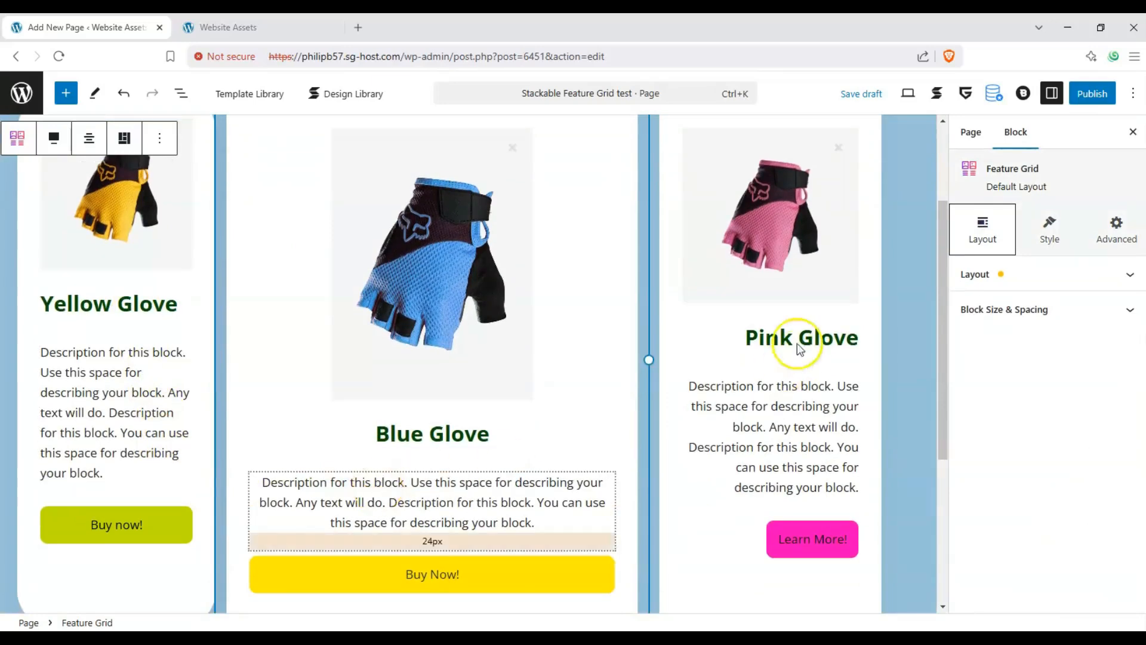
scroll(717, 464, "down", 1)
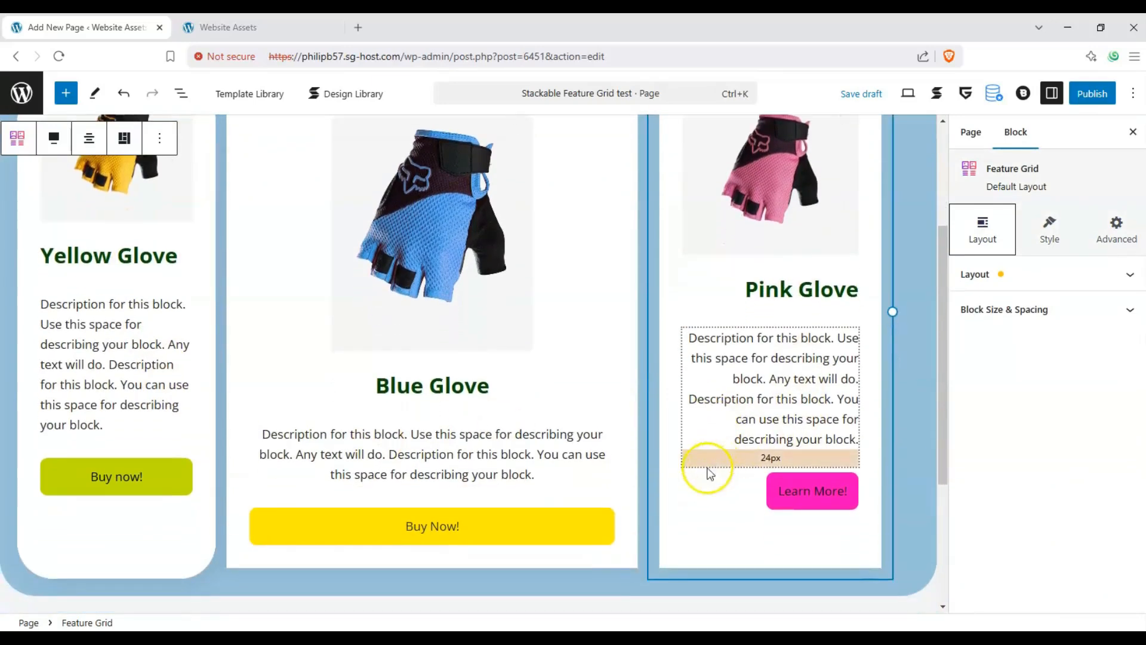
scroll(680, 522, "up", 1)
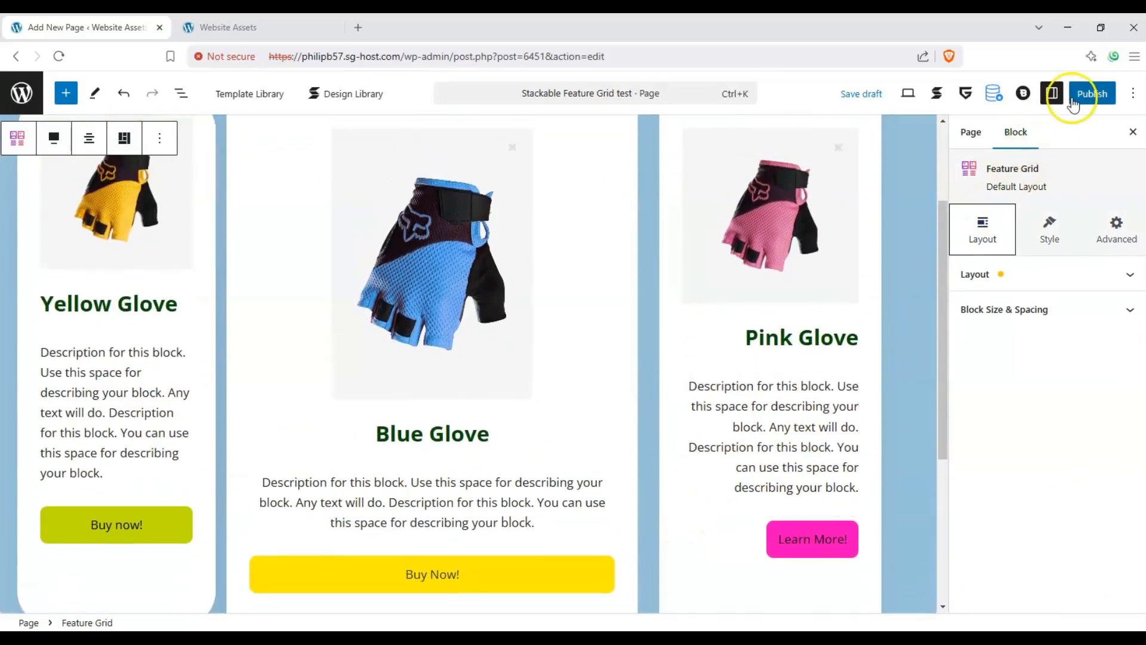
- Publish the Stackable Feature Grid test page and open its live version in a new browser tab
left_click(1073, 95)
scroll(635, 245, "up", 1)
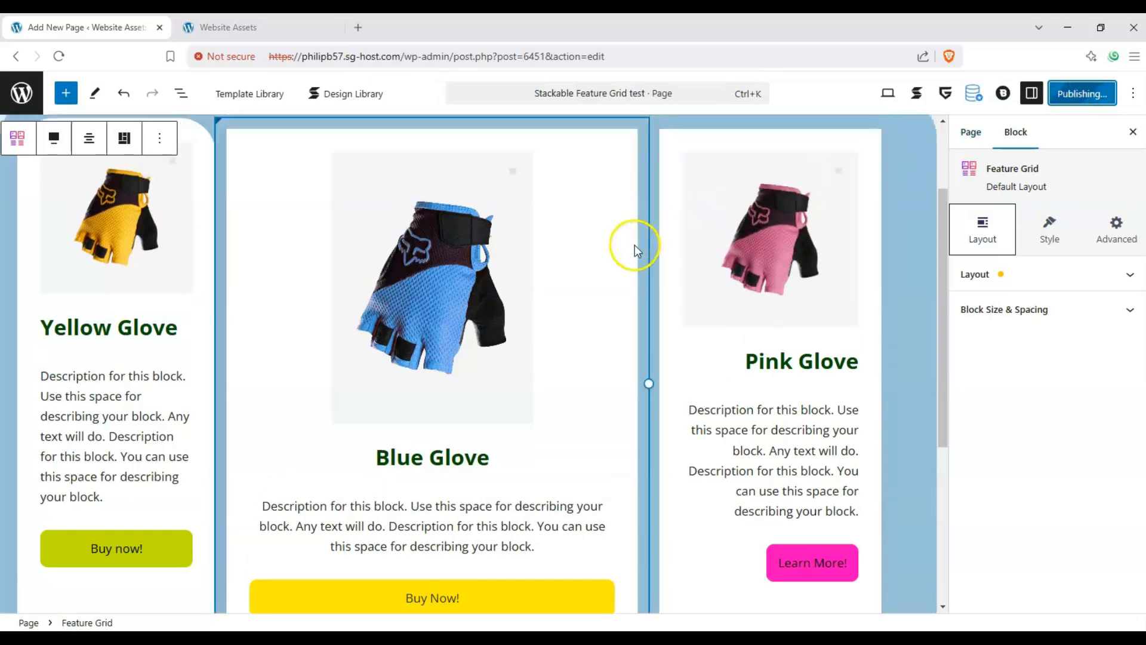
scroll(648, 242, "down", 1)
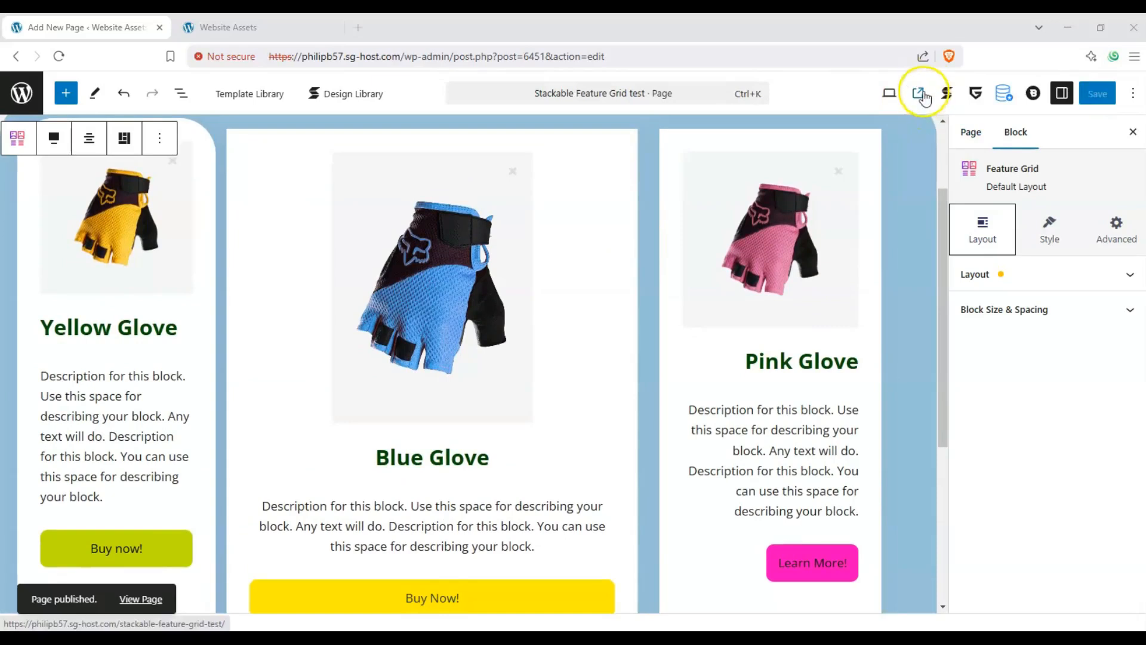
left_click(923, 96)
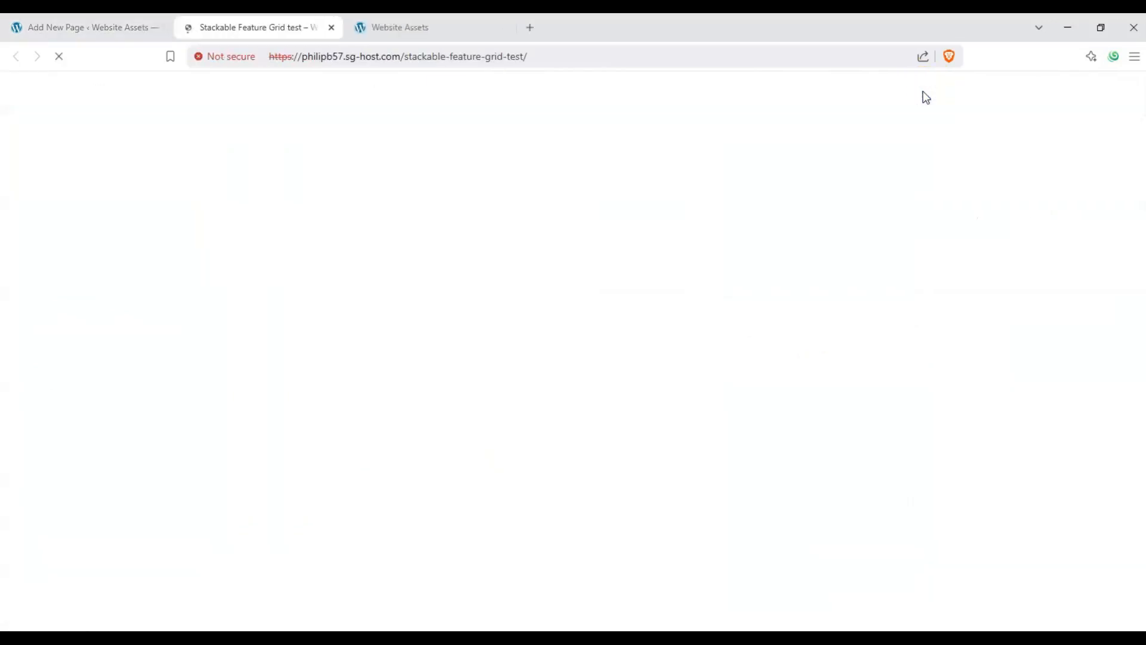
- Examine the published page's title and the layout, images and buttons of the three glove columns
scroll(405, 256, "down", 5)
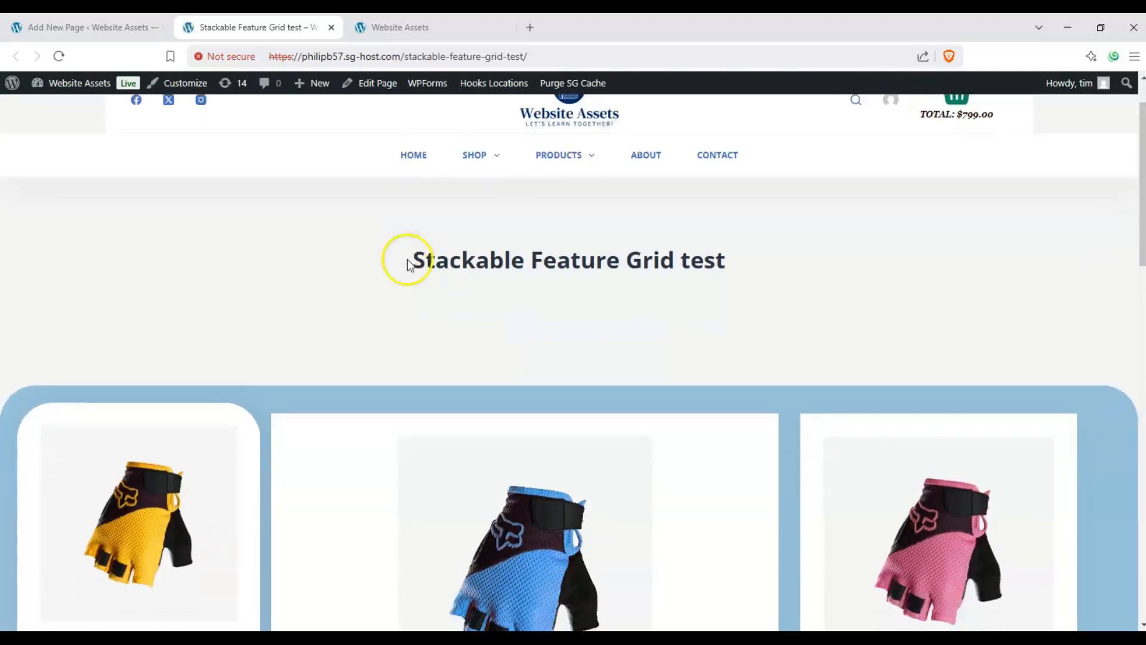
scroll(259, 198, "down", 3)
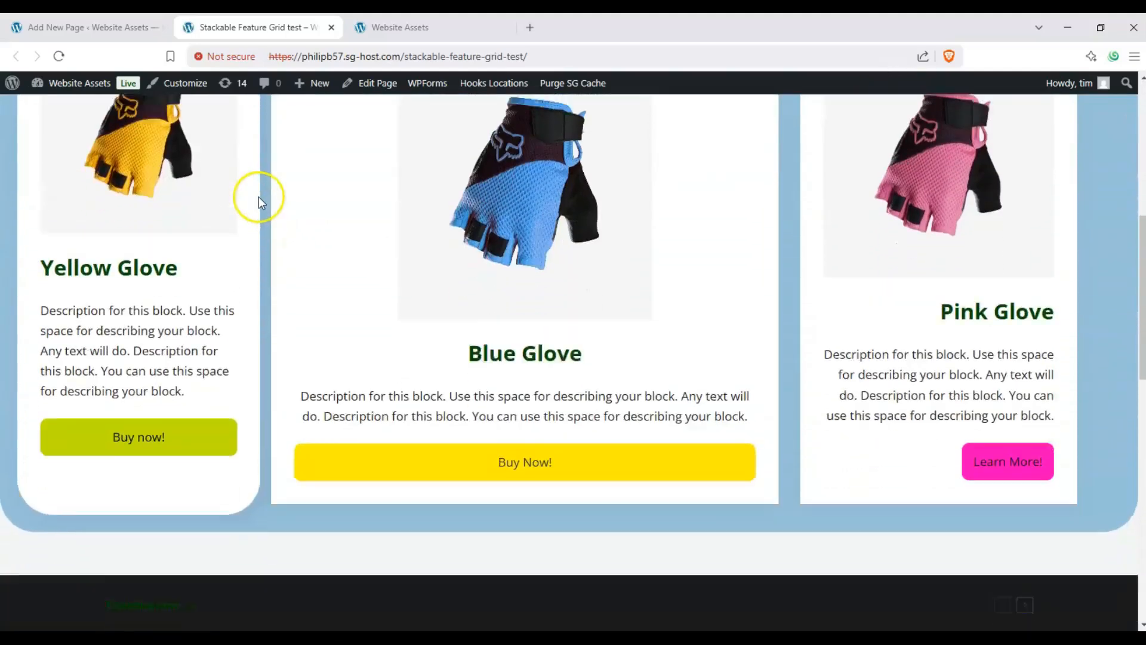
scroll(259, 197, "up", 2)
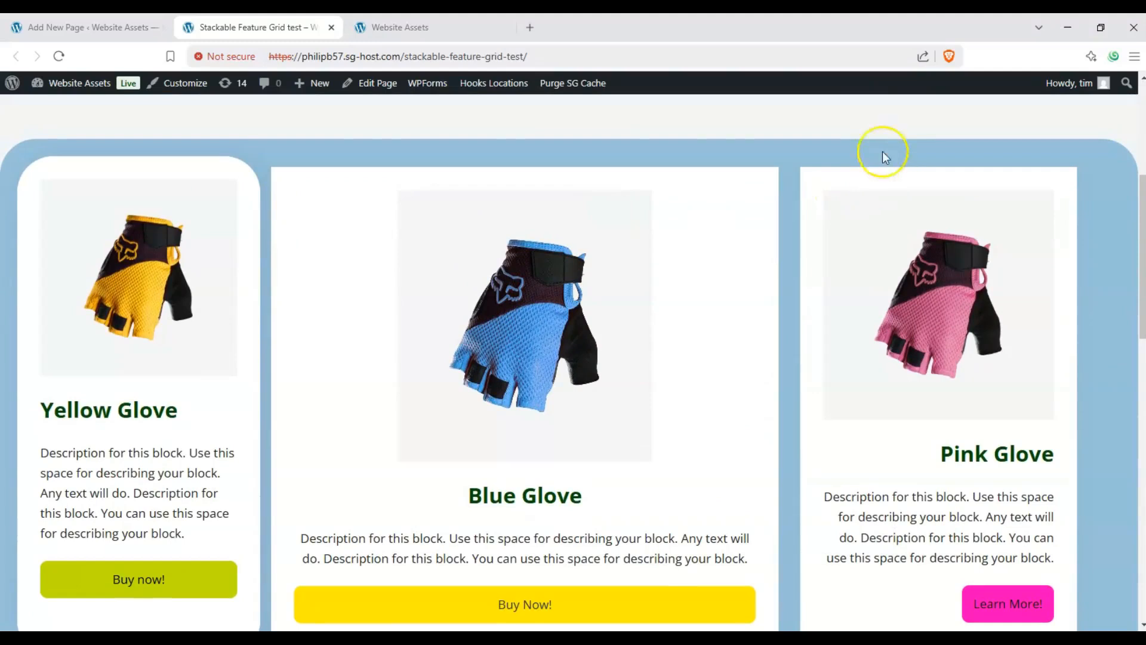
scroll(209, 350, "down", 1)
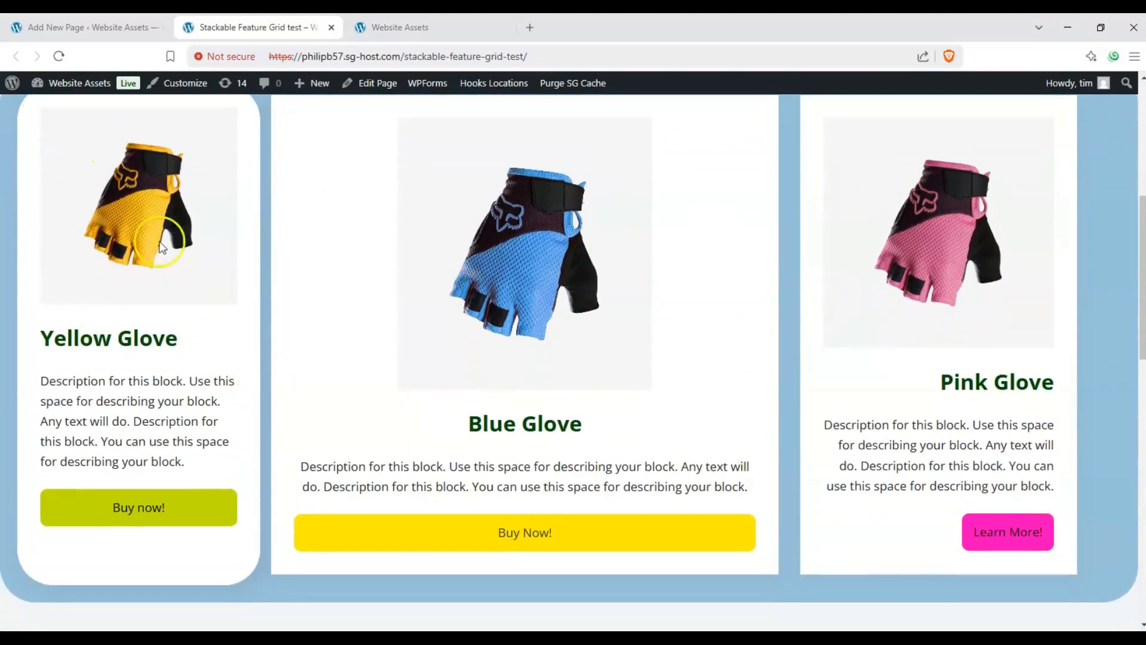
scroll(876, 265, "up", 1)
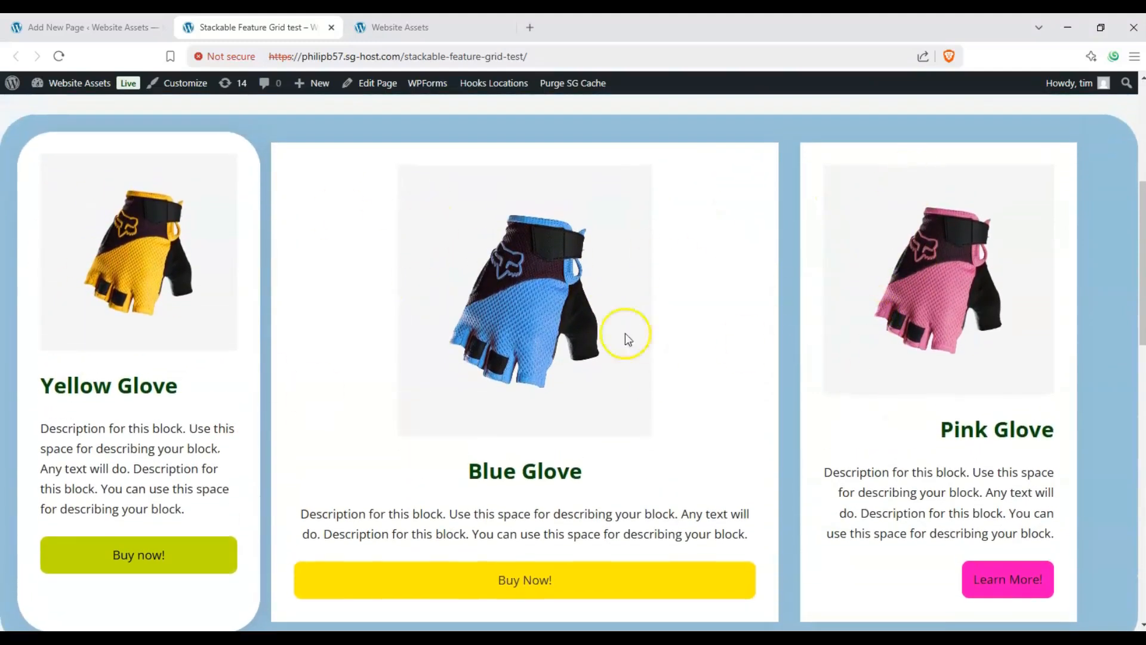
scroll(148, 235, "down", 1)
scroll(135, 241, "up", 2)
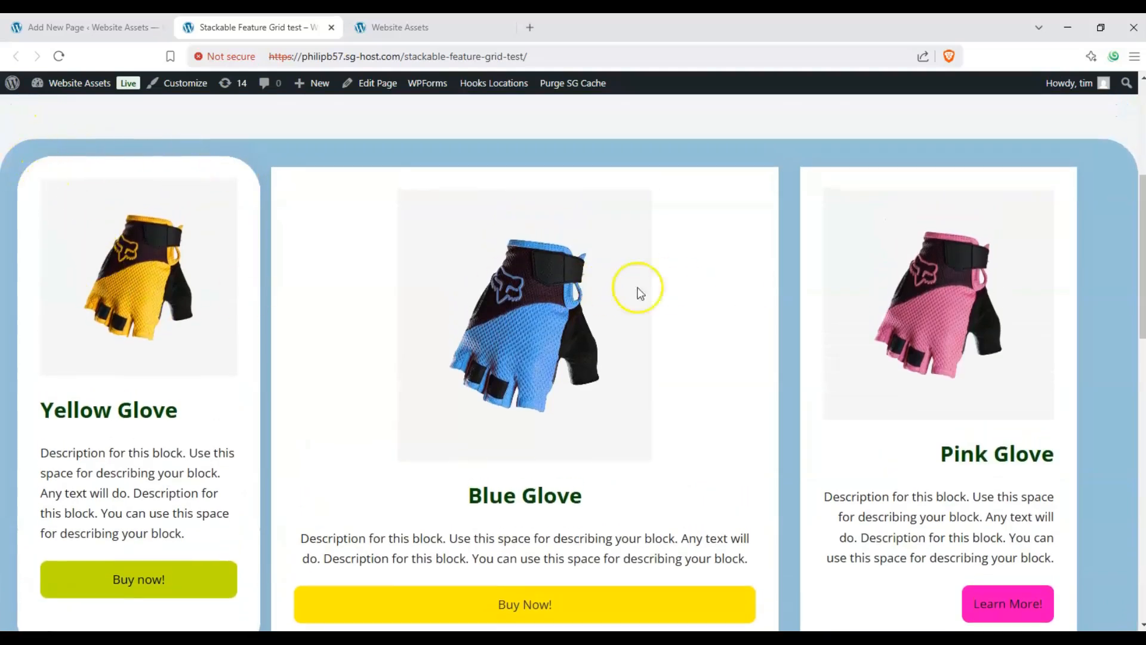
scroll(561, 242, "down", 1)
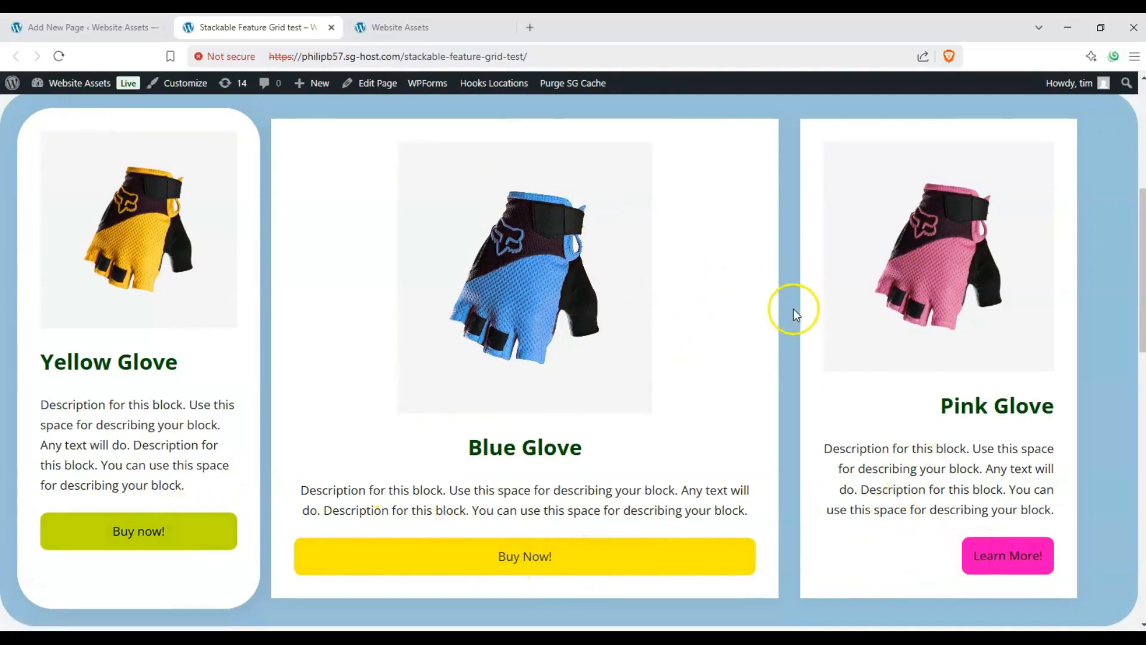
scroll(793, 309, "down", 1)
scroll(792, 312, "up", 4)
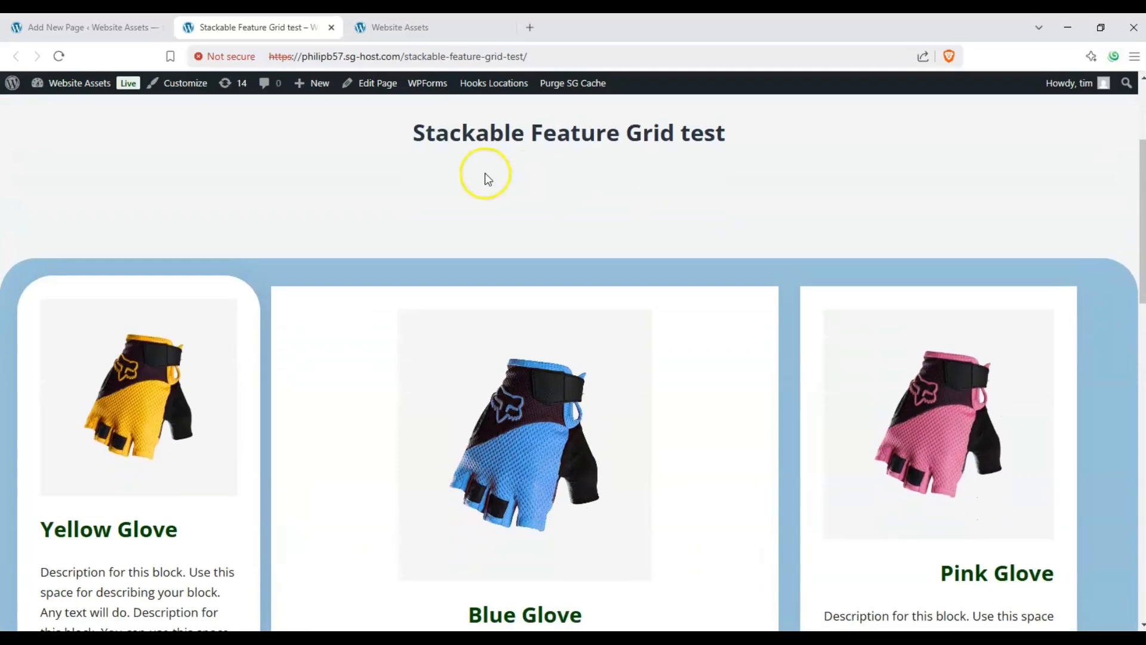
left_click_drag(412, 132, 709, 135)
scroll(776, 191, "down", 2)
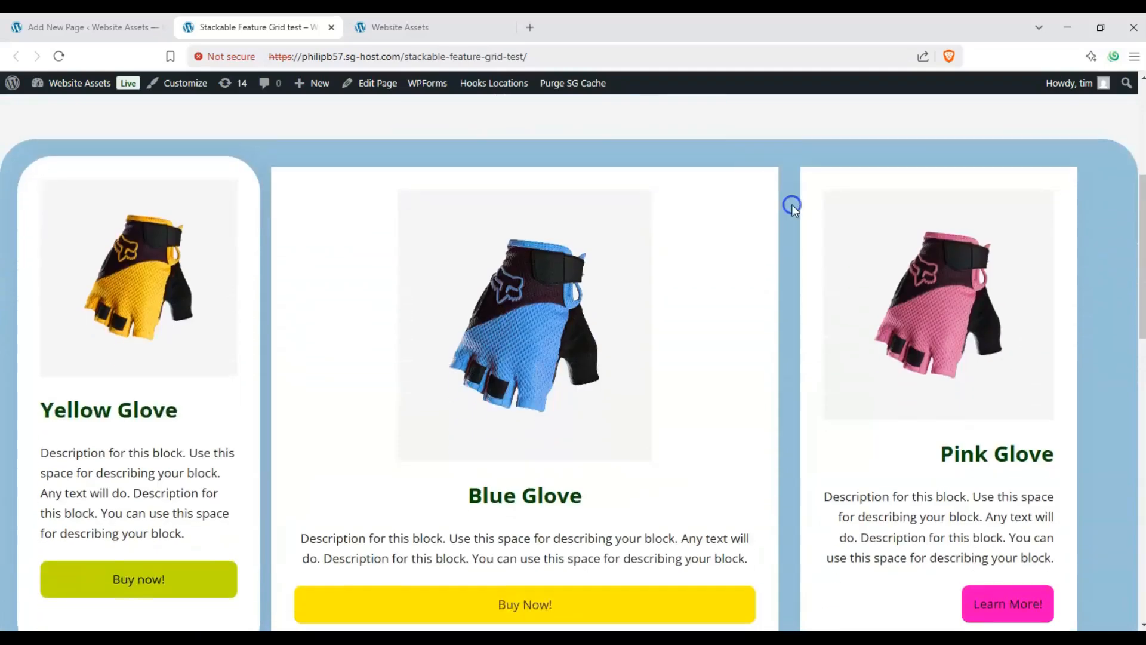
scroll(791, 205, "down", 2)
scroll(791, 205, "up", 1)
scroll(794, 213, "down", 1)
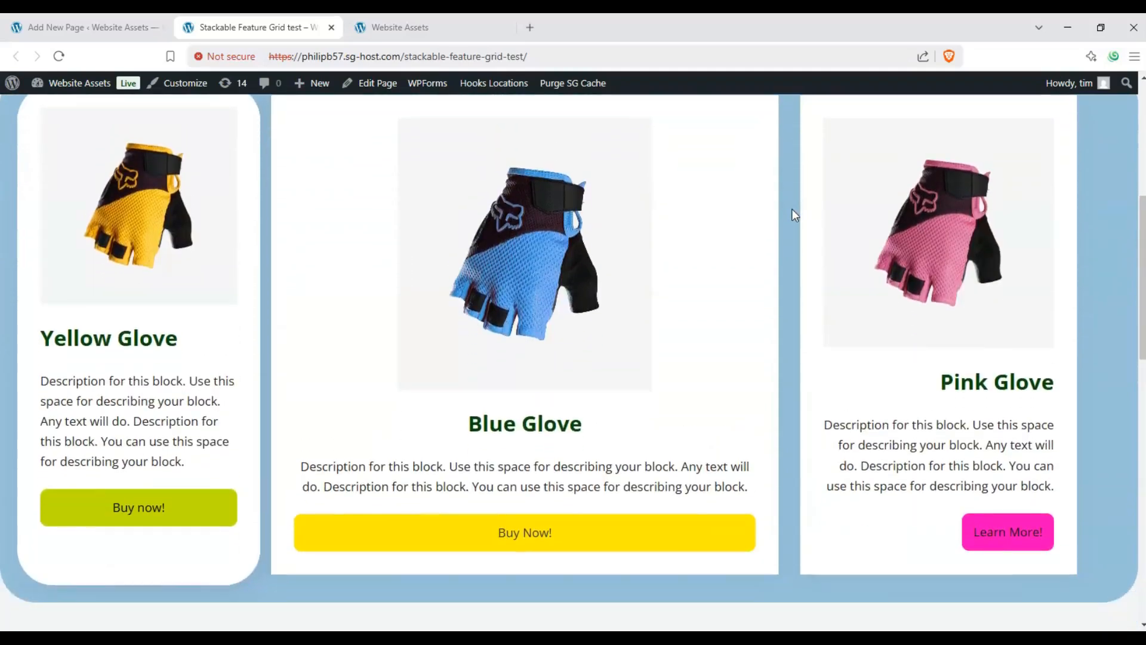
scroll(791, 212, "up", 1)
scroll(791, 212, "down", 2)
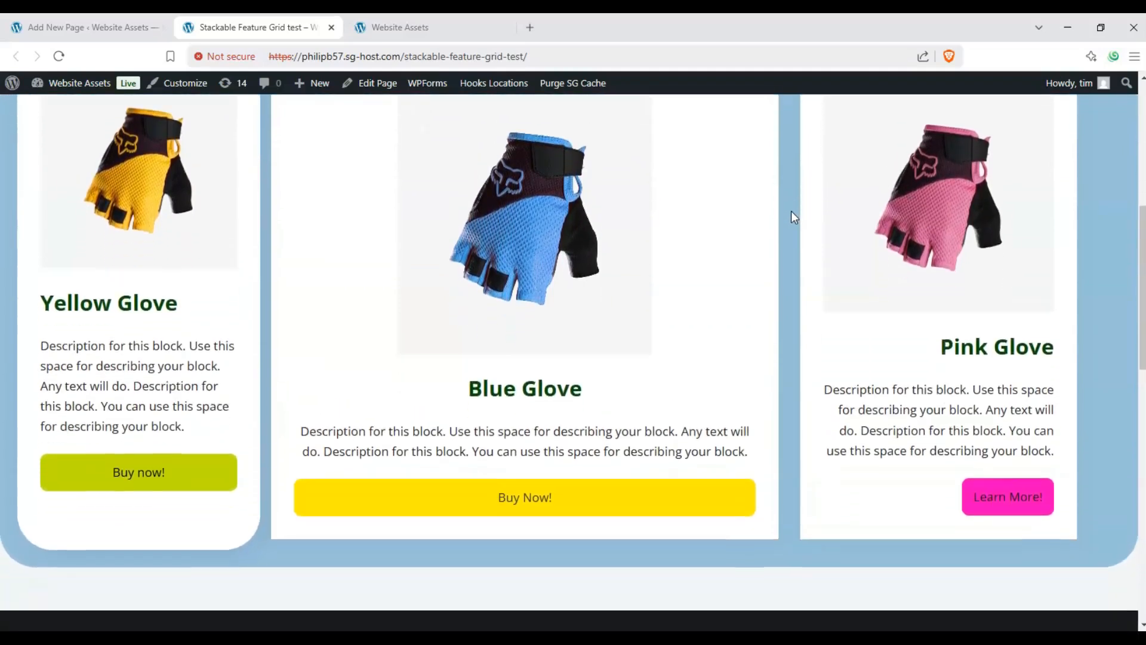
scroll(792, 216, "up", 1)
scroll(792, 216, "down", 1)
scroll(792, 216, "up", 1)
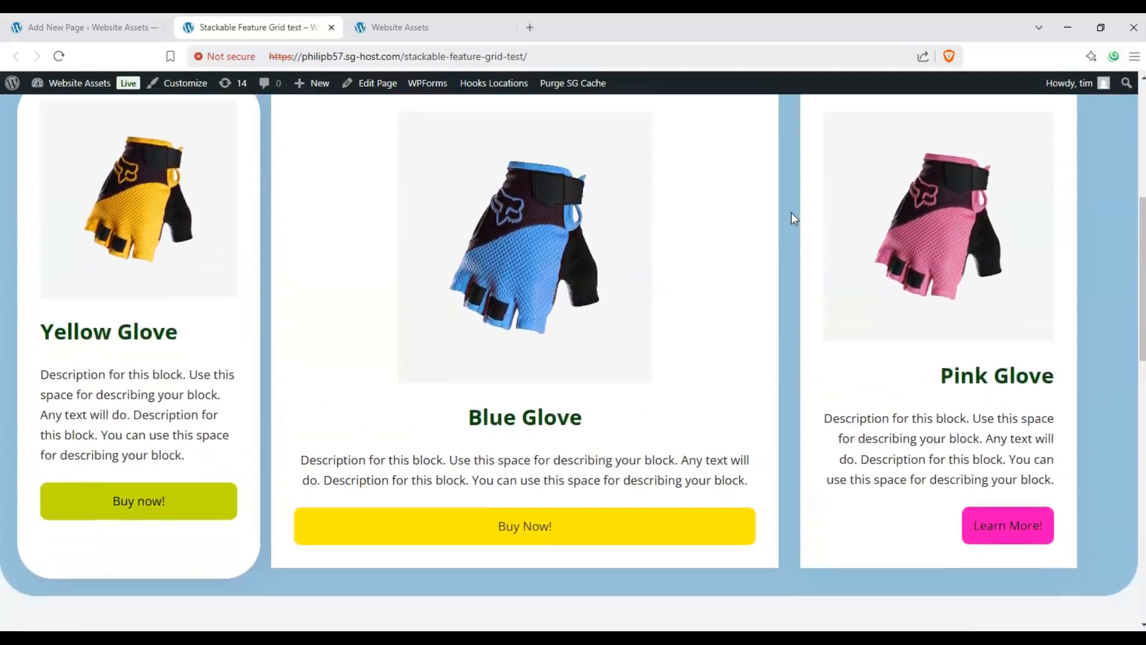
scroll(791, 212, "down", 1)
scroll(791, 212, "up", 1)
scroll(791, 213, "down", 1)
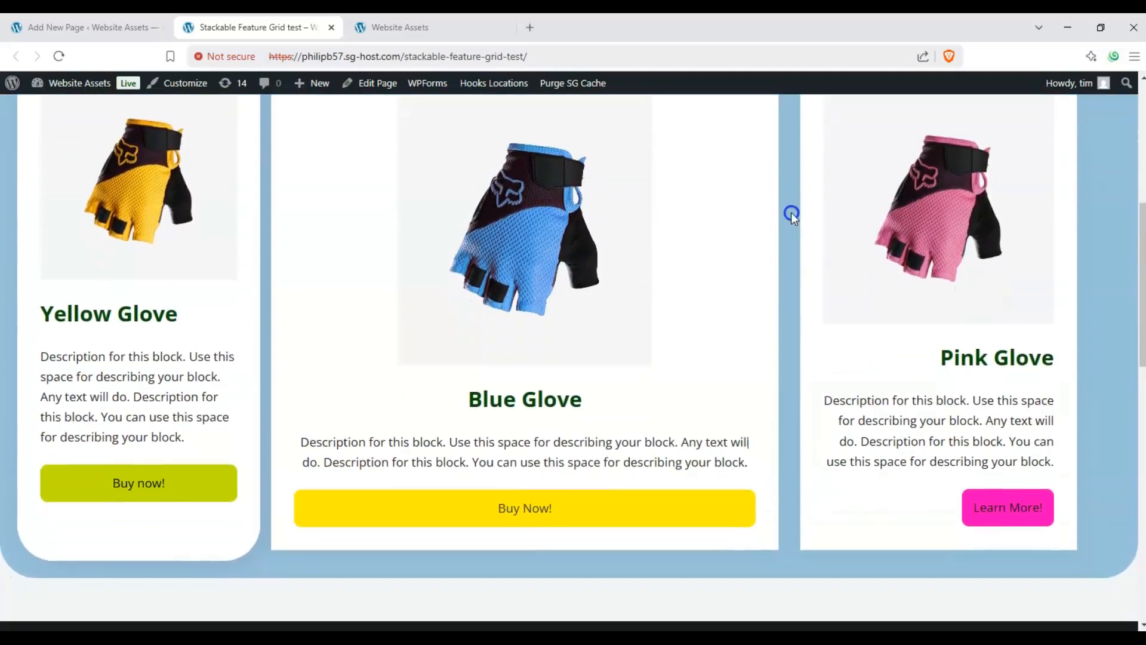
scroll(791, 214, "up", 1)
scroll(791, 214, "down", 1)
scroll(792, 214, "up", 1)
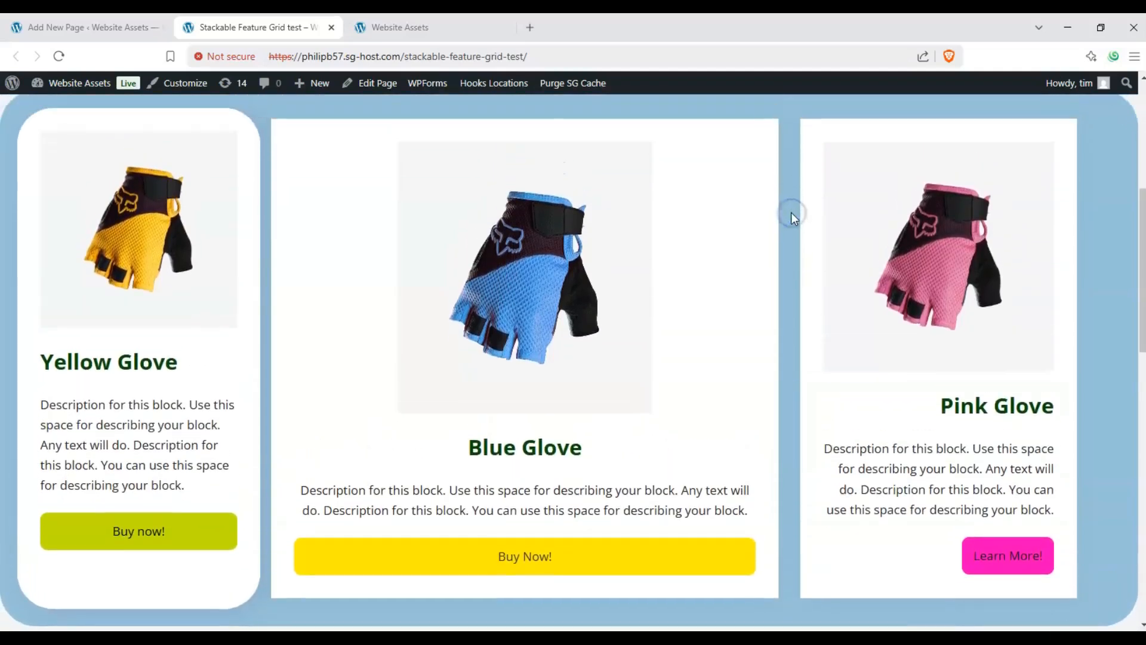